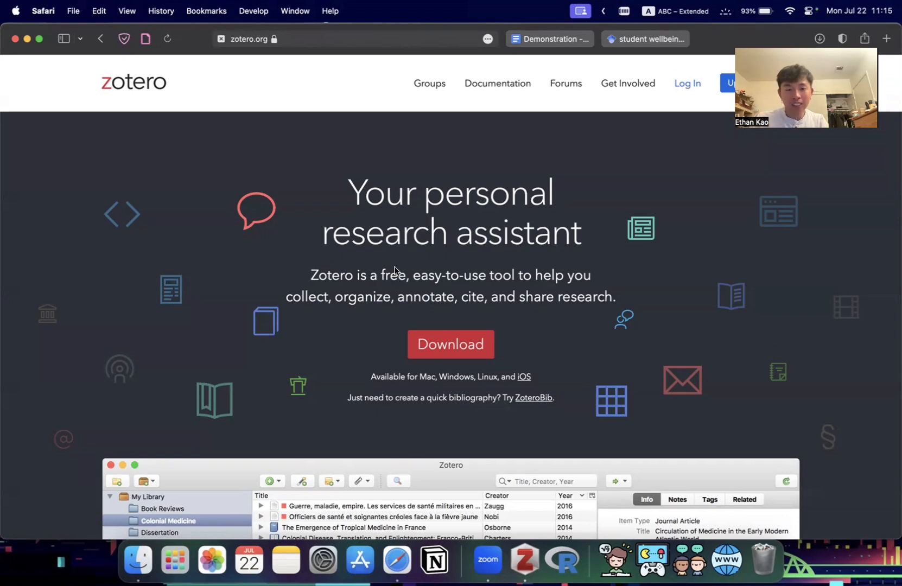
Highlight the short description of Zotero on its home page, clear the selection, and open the download page.
{"action": "left_click_drag", "start_coordinate": [311, 275], "coordinate": [617, 302]}
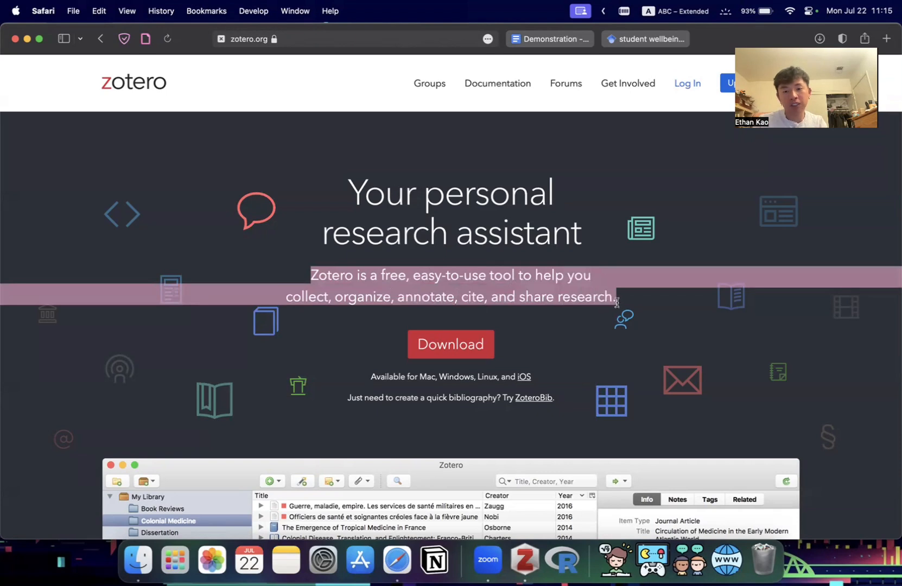
{"action": "left_click", "coordinate": [617, 302]}
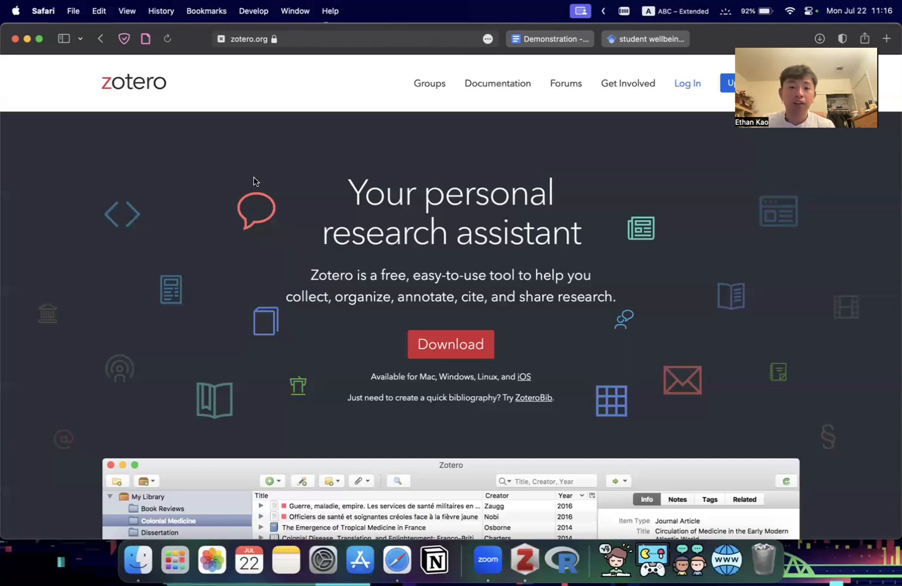
{"action": "left_click", "coordinate": [451, 344]}
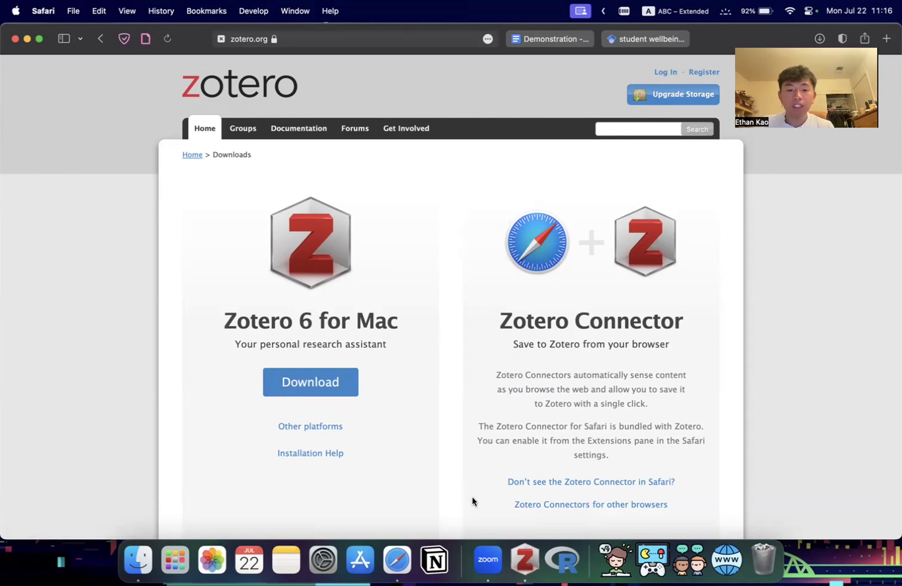
Switch to Zotero and review its General and Sync settings, including the linked account, then close the settings.
{"action": "left_click", "coordinate": [525, 557]}
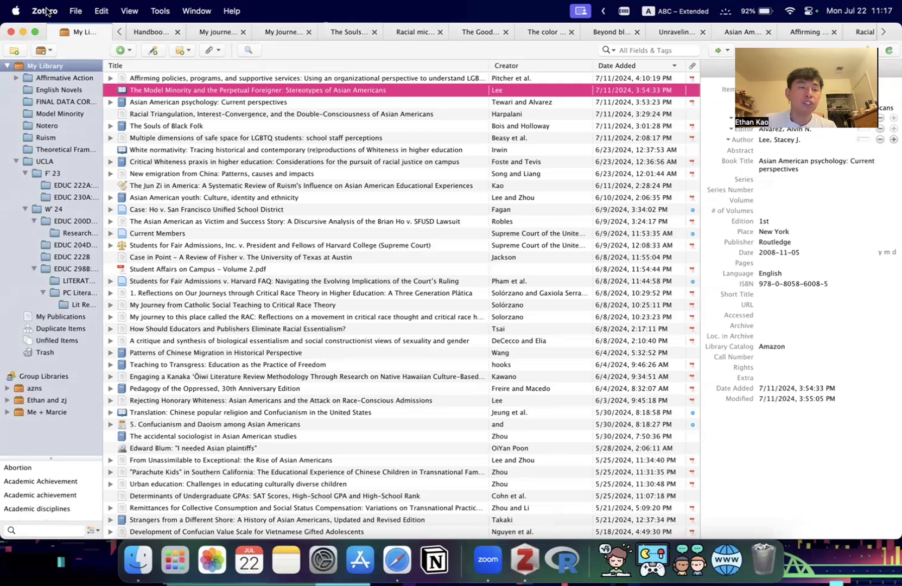
{"action": "left_click", "coordinate": [48, 10]}
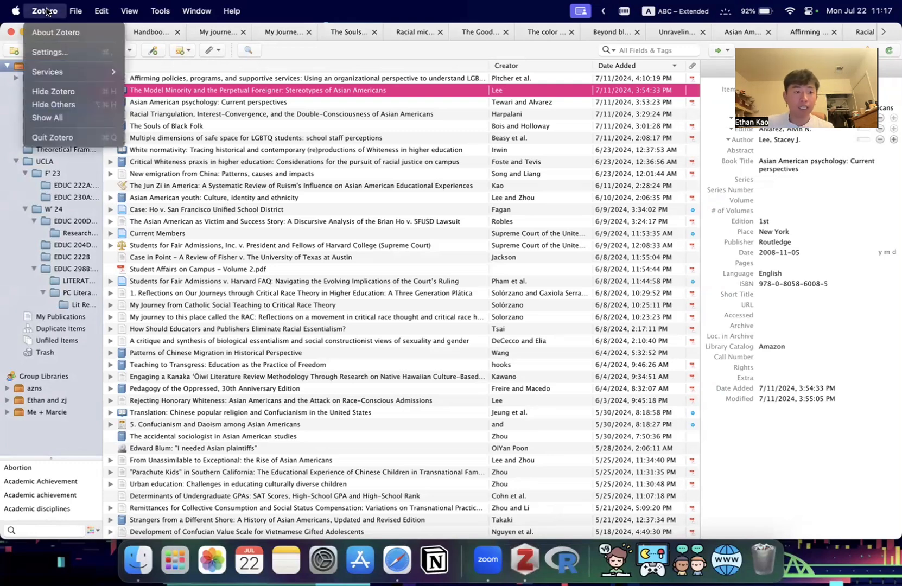
{"action": "left_click", "coordinate": [50, 50]}
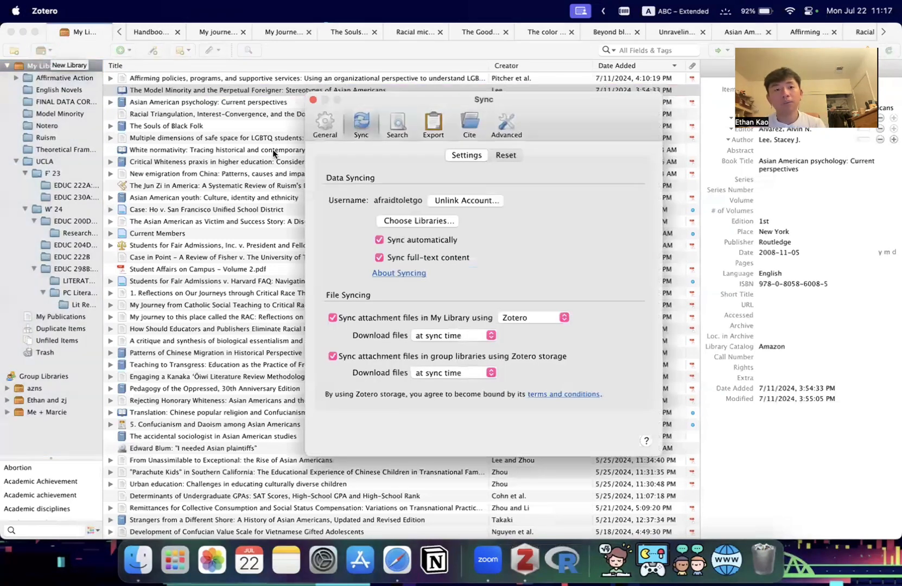
{"action": "left_click", "coordinate": [330, 124]}
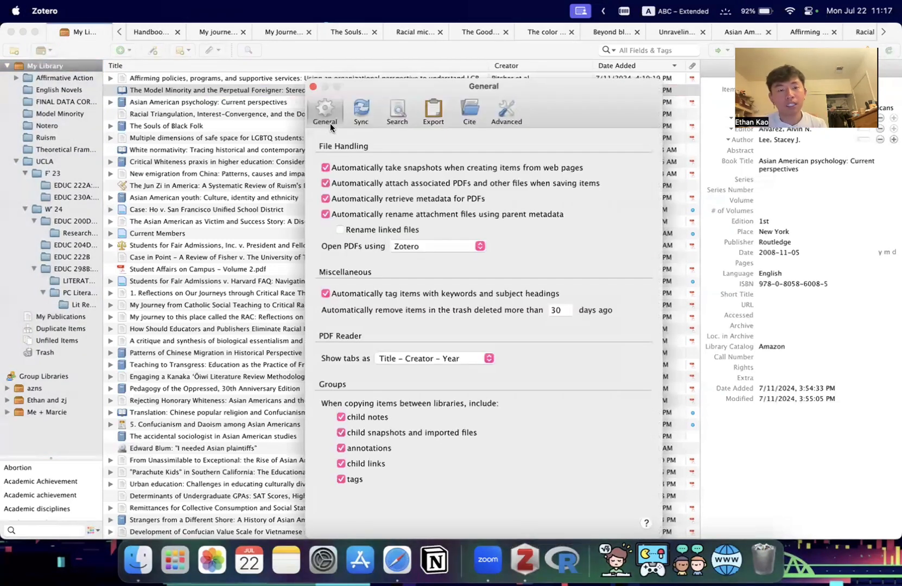
{"action": "left_click", "coordinate": [361, 114]}
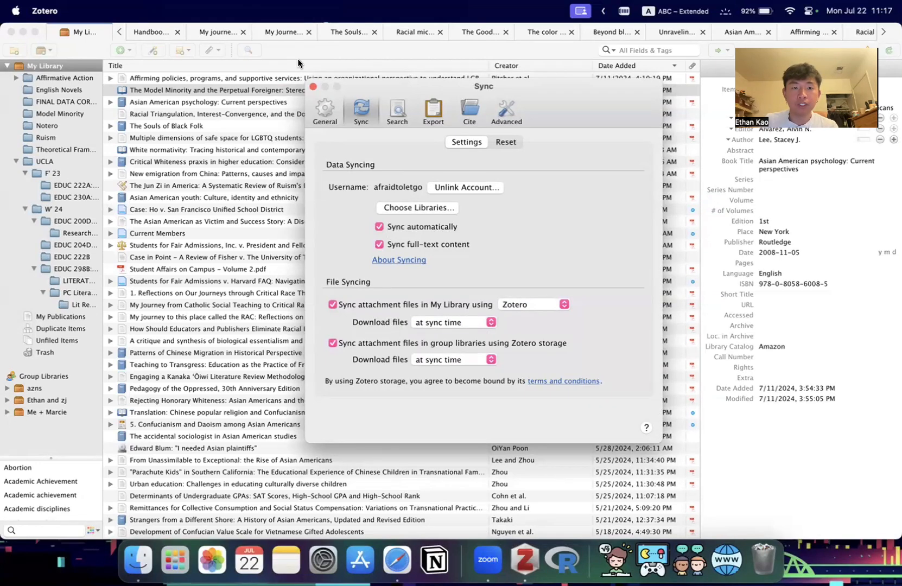
{"action": "key", "text": "super+w"}
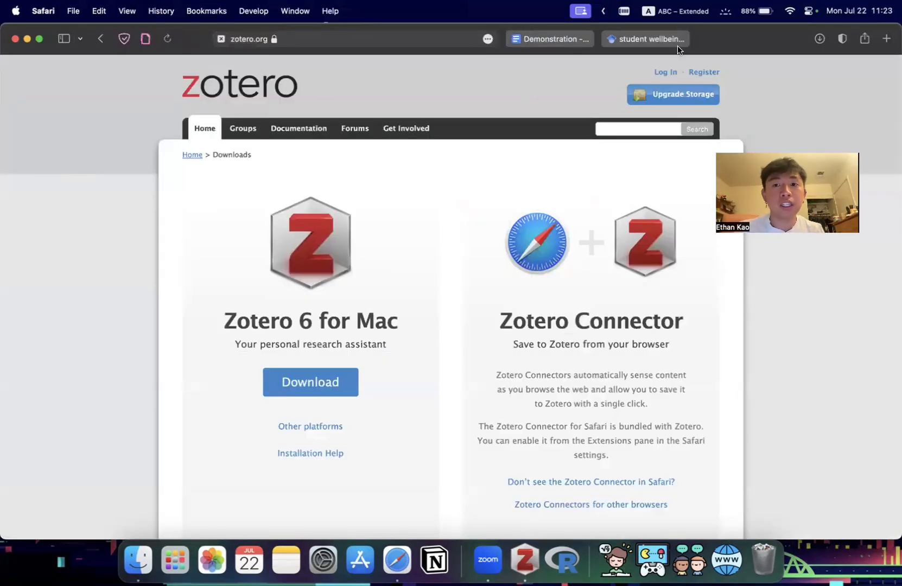
Open the PDF on student wellbeing and parental educational attainment from the Google Scholar results in Safari and show its title and abstract.
{"action": "left_click", "coordinate": [631, 38]}
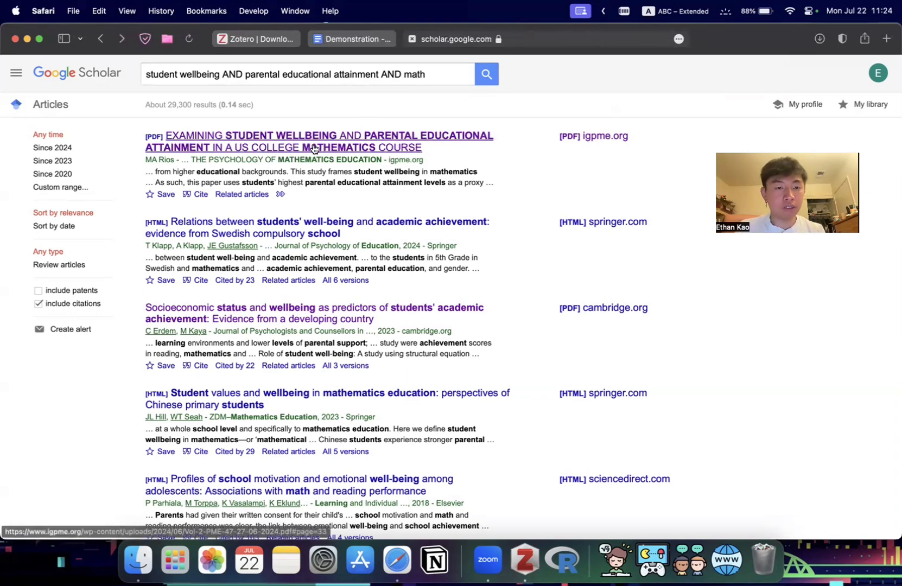
{"action": "left_click", "coordinate": [332, 145]}
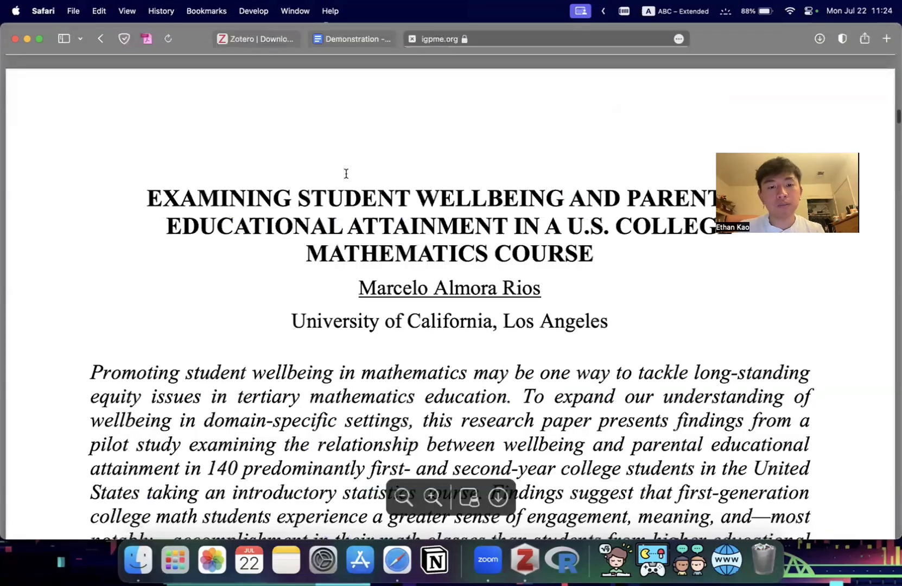
{"action": "scroll", "coordinate": [196, 267], "scroll_direction": "down", "scroll_amount": 1}
{"action": "scroll", "coordinate": [196, 267], "scroll_direction": "down", "scroll_amount": 3}
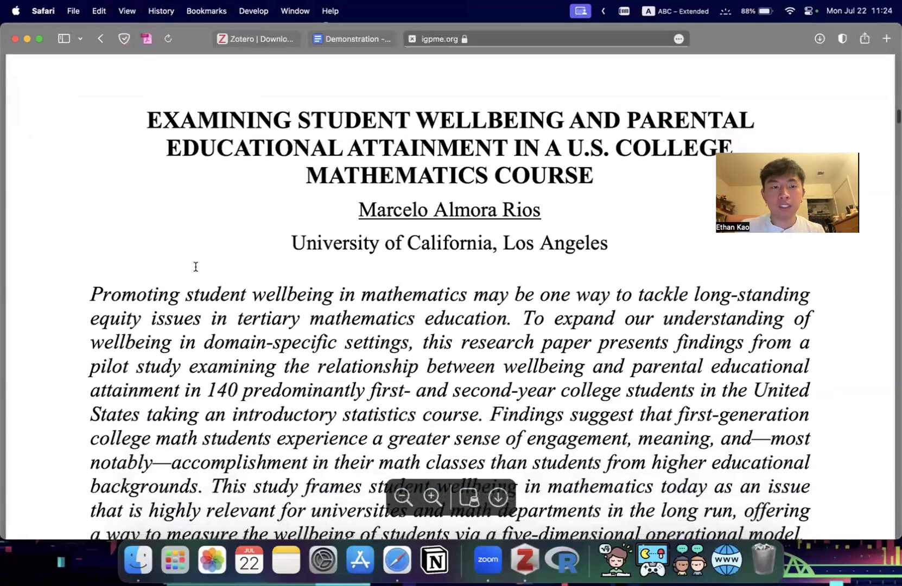
{"action": "scroll", "coordinate": [196, 266], "scroll_direction": "down", "scroll_amount": 1}
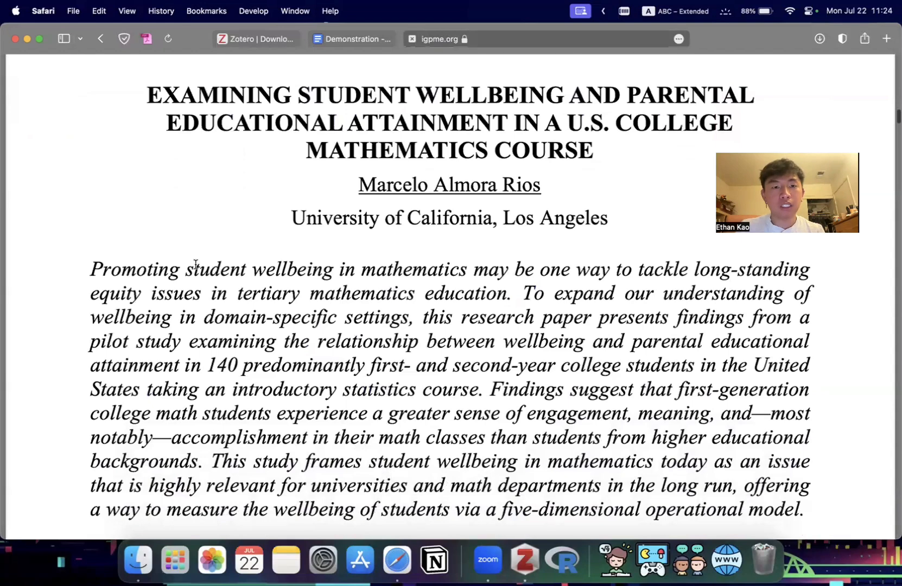
Save the open PDF to My Library with the Zotero Connector.
{"action": "left_click", "coordinate": [147, 41]}
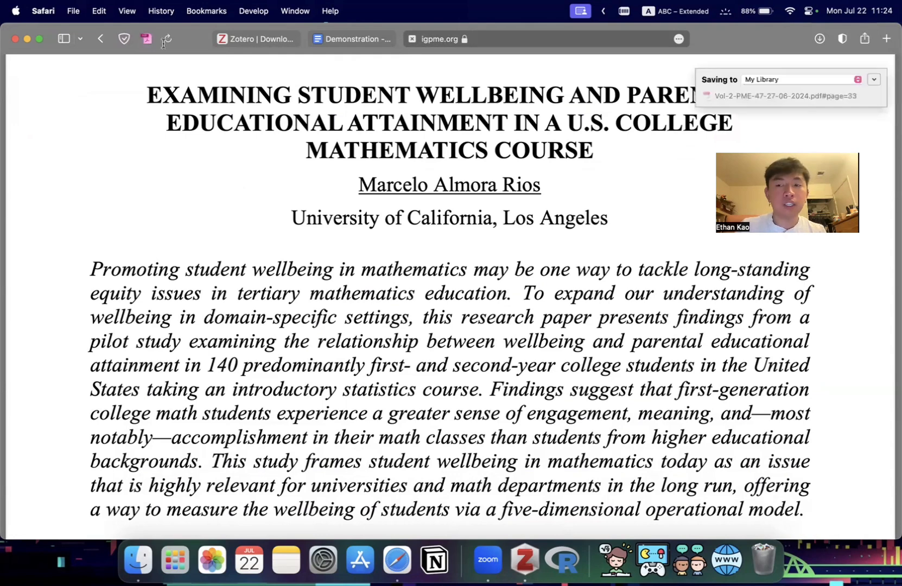
{"action": "left_click", "coordinate": [873, 80]}
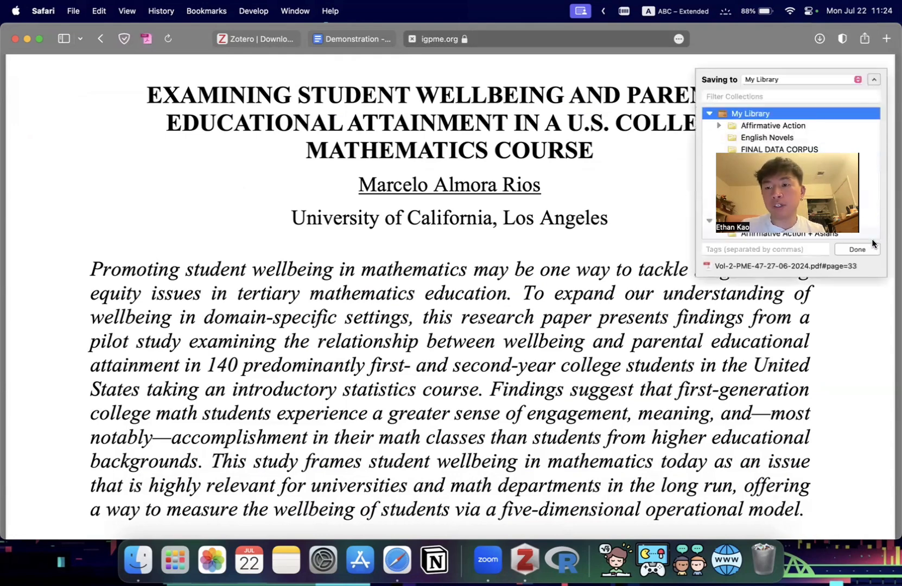
{"action": "left_click", "coordinate": [857, 250]}
Switch to Zotero and open the newly saved Vol-2-PME-47-27-06-2024.pdf in the reader.
{"action": "key", "text": "super+Tab"}
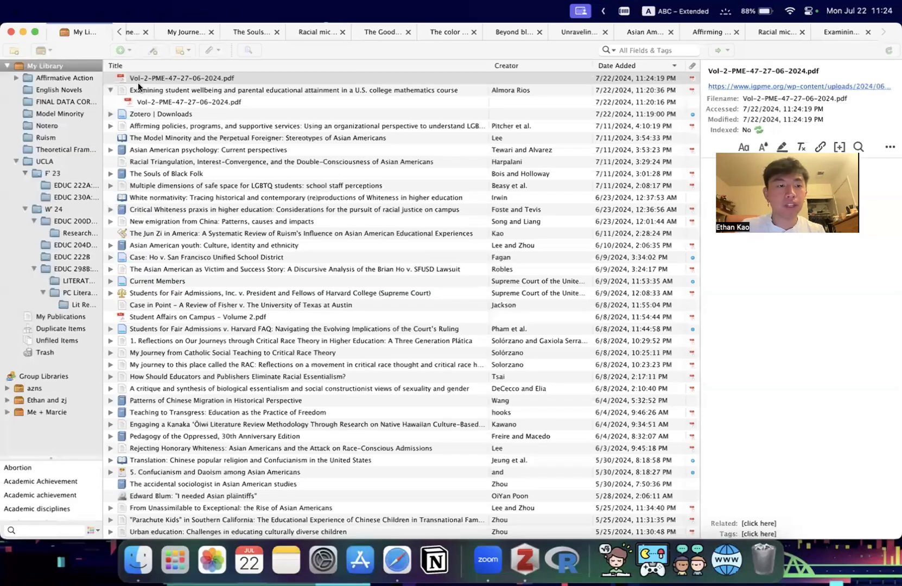
{"action": "left_click", "coordinate": [118, 80]}
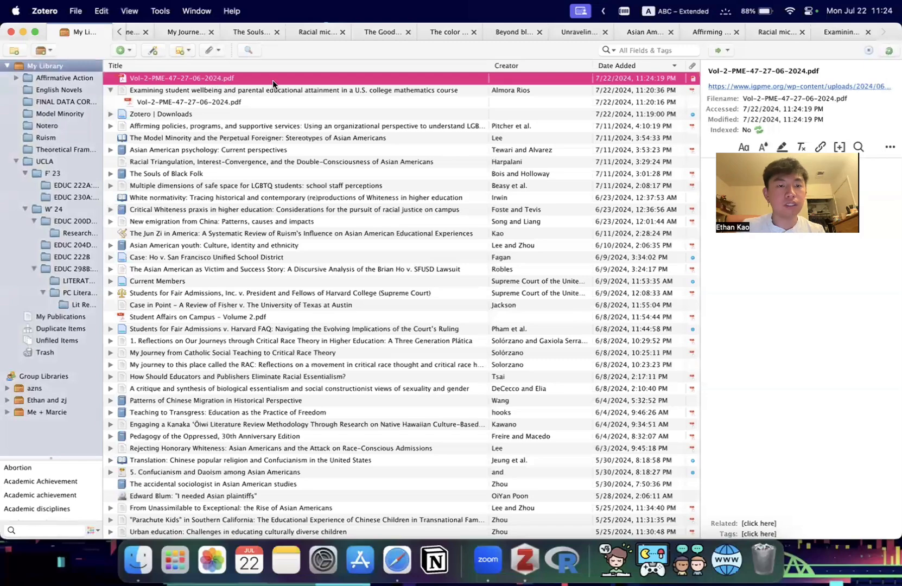
{"action": "double_click", "coordinate": [227, 78]}
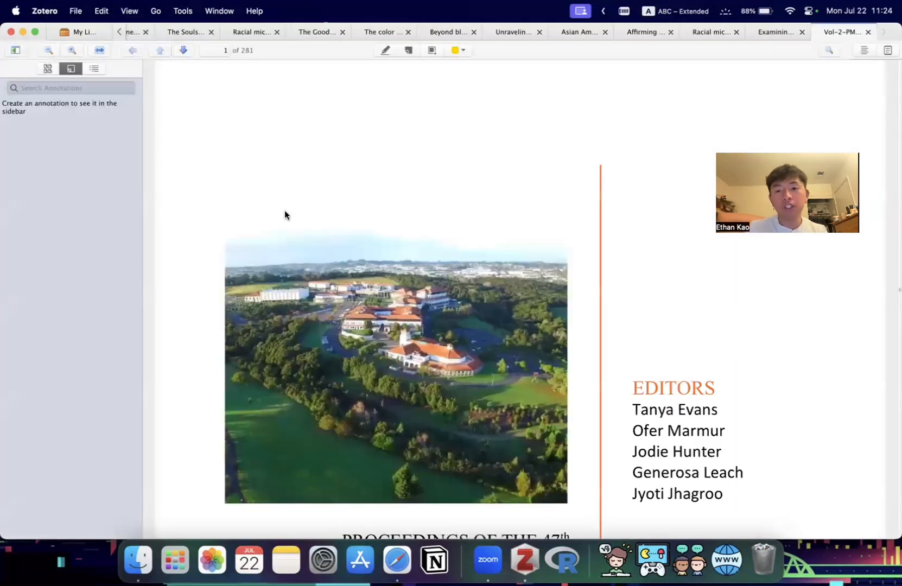
Examine the proceedings' table of contents and jump to the article "Examining Student Wellbeing and Parental Educational Attainment in a U.S. College Mathematics Course".
{"action": "scroll", "coordinate": [285, 215], "scroll_direction": "down", "scroll_amount": 10}
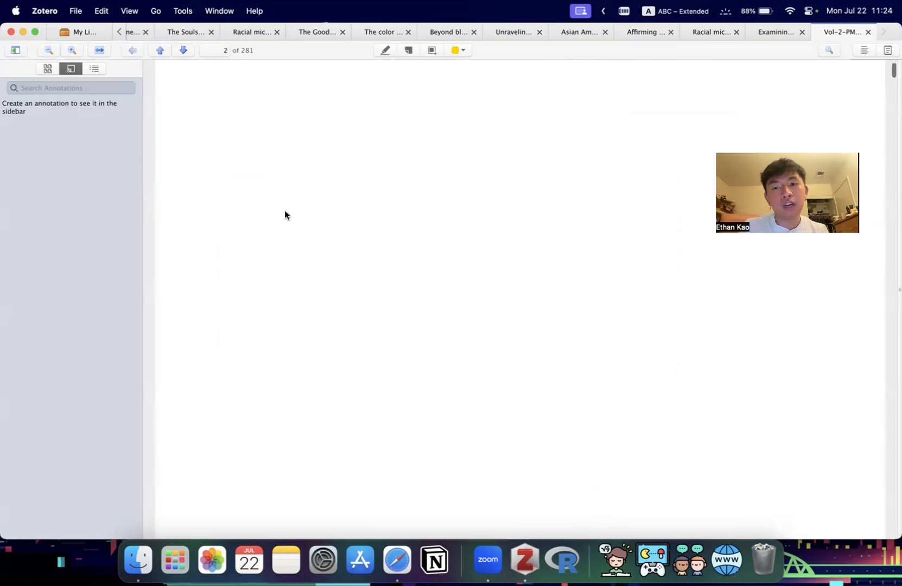
{"action": "scroll", "coordinate": [285, 215], "scroll_direction": "down", "scroll_amount": 10}
{"action": "scroll", "coordinate": [285, 215], "scroll_direction": "down", "scroll_amount": 12}
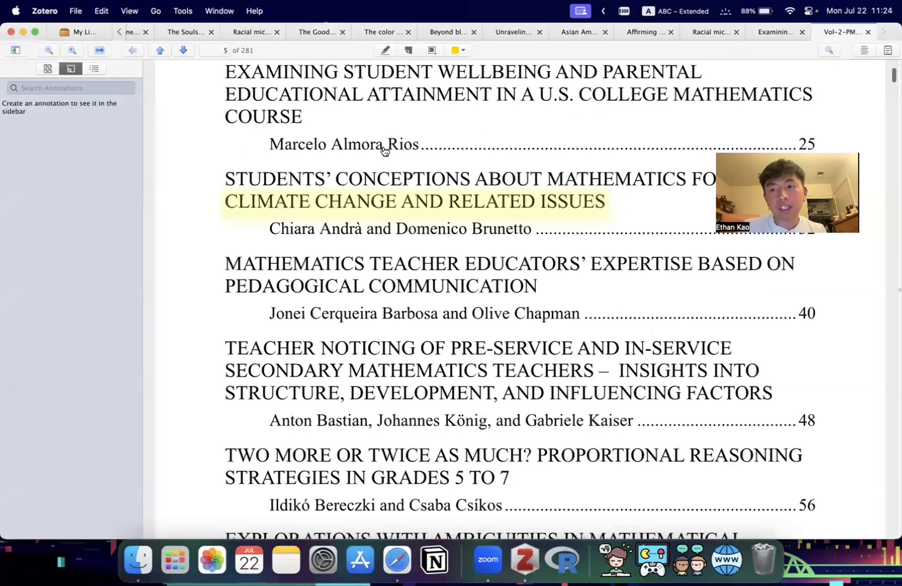
{"action": "scroll", "coordinate": [383, 143], "scroll_direction": "up", "scroll_amount": 5}
{"action": "scroll", "coordinate": [385, 146], "scroll_direction": "up", "scroll_amount": 2}
{"action": "scroll", "coordinate": [385, 146], "scroll_direction": "up", "scroll_amount": 3}
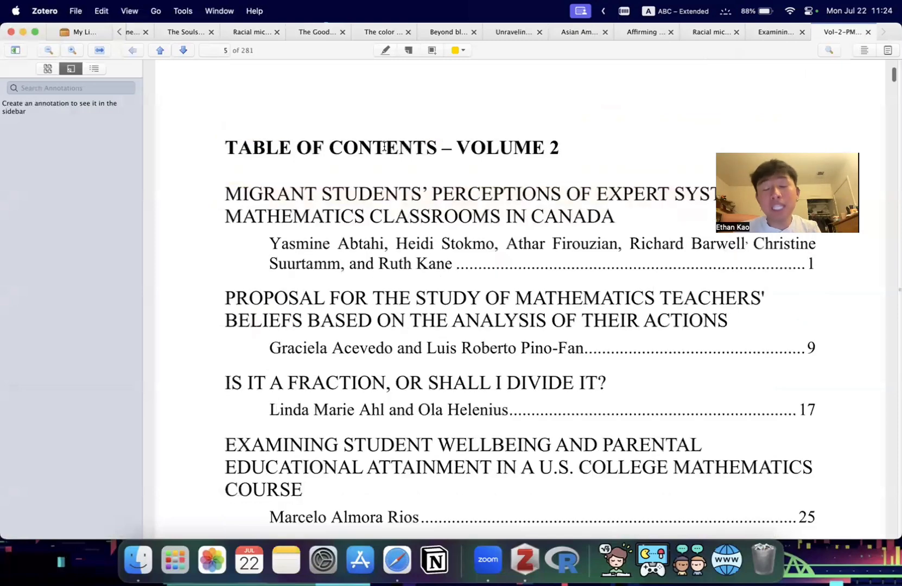
{"action": "scroll", "coordinate": [385, 149], "scroll_direction": "down", "scroll_amount": 4}
{"action": "scroll", "coordinate": [383, 150], "scroll_direction": "down", "scroll_amount": 5}
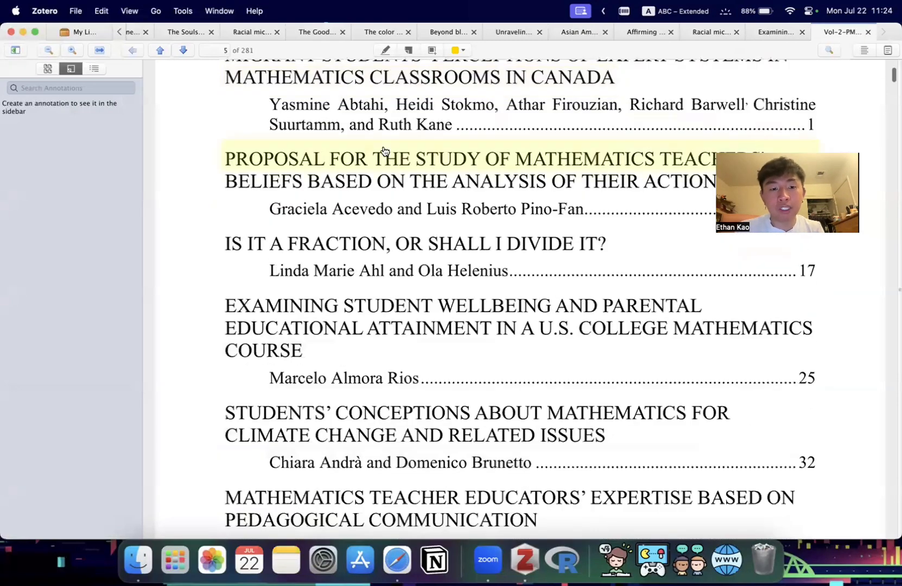
{"action": "scroll", "coordinate": [374, 298], "scroll_direction": "down", "scroll_amount": 2}
{"action": "scroll", "coordinate": [361, 212], "scroll_direction": "up", "scroll_amount": 4}
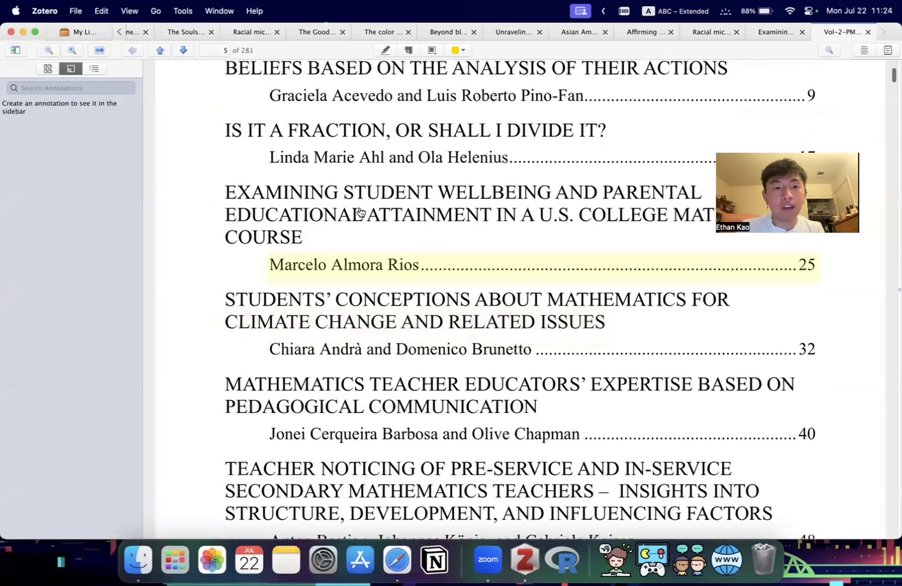
{"action": "scroll", "coordinate": [328, 128], "scroll_direction": "up", "scroll_amount": 5}
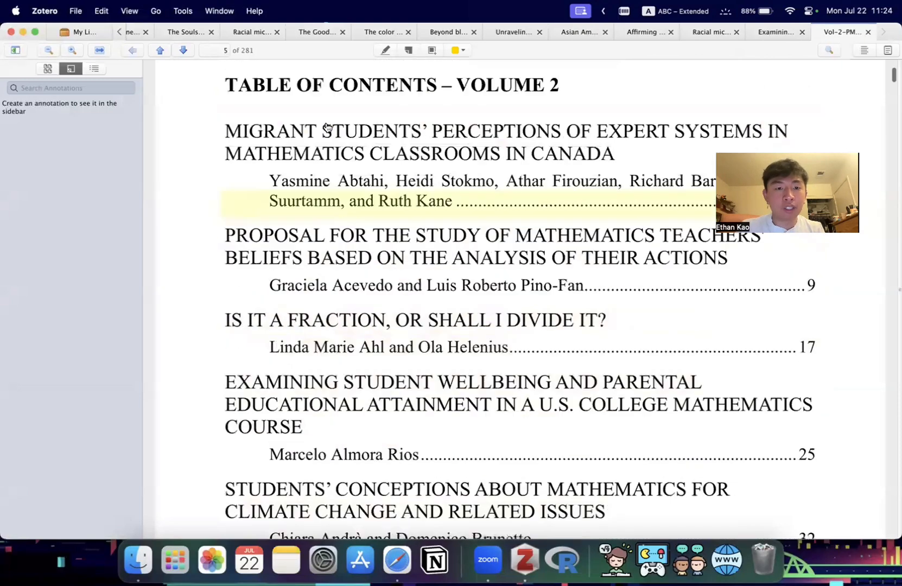
{"action": "scroll", "coordinate": [329, 128], "scroll_direction": "down", "scroll_amount": 4}
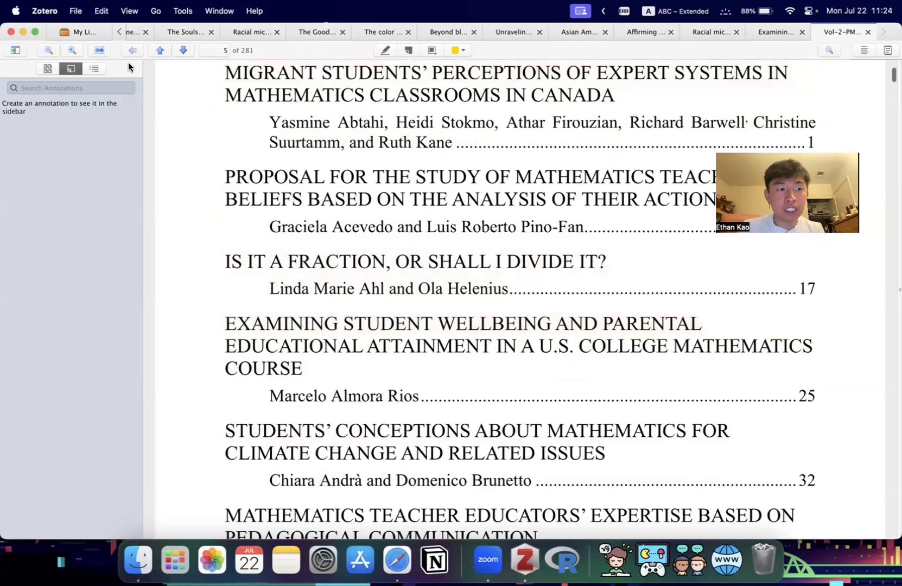
{"action": "left_click", "coordinate": [297, 333]}
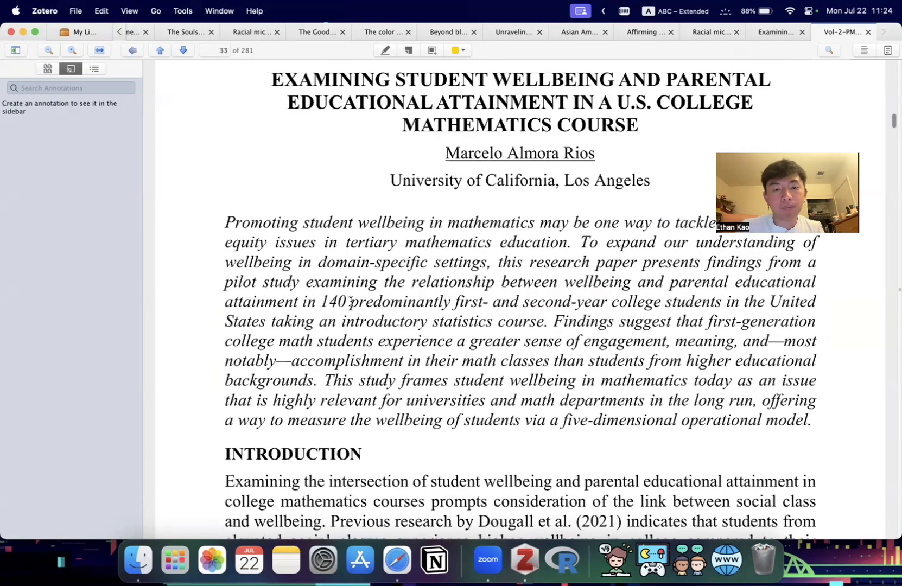
Return to My Library and create a blank Journal Article item.
{"action": "left_click", "coordinate": [77, 31]}
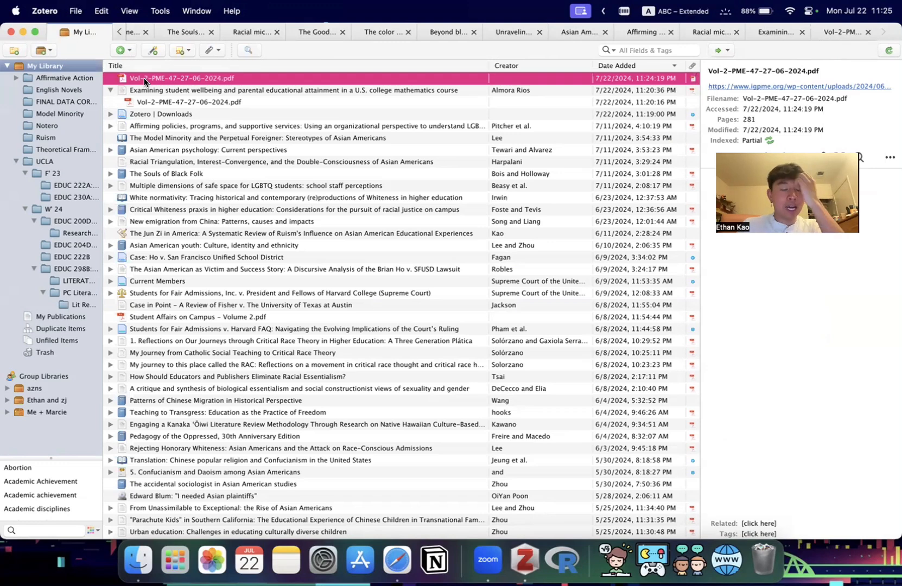
{"action": "left_click", "coordinate": [119, 52]}
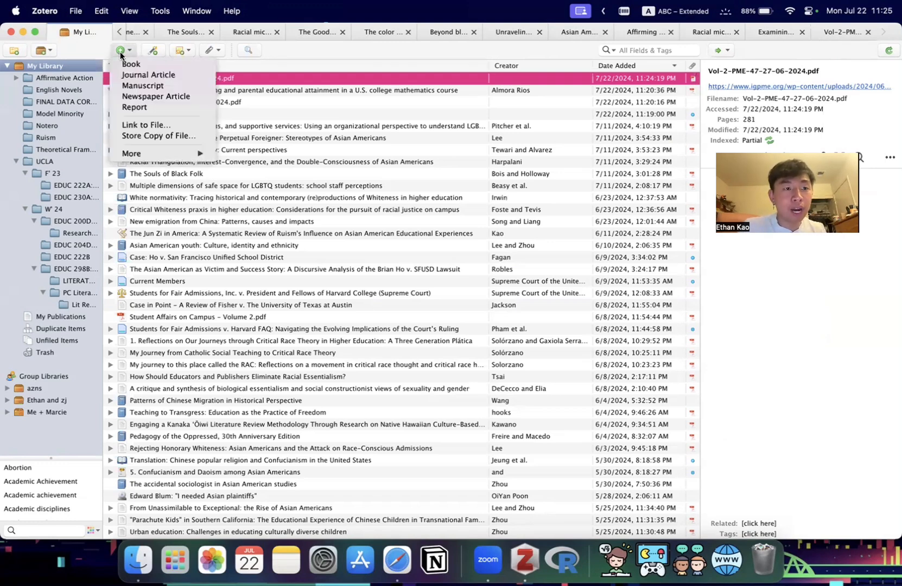
{"action": "left_click", "coordinate": [132, 80]}
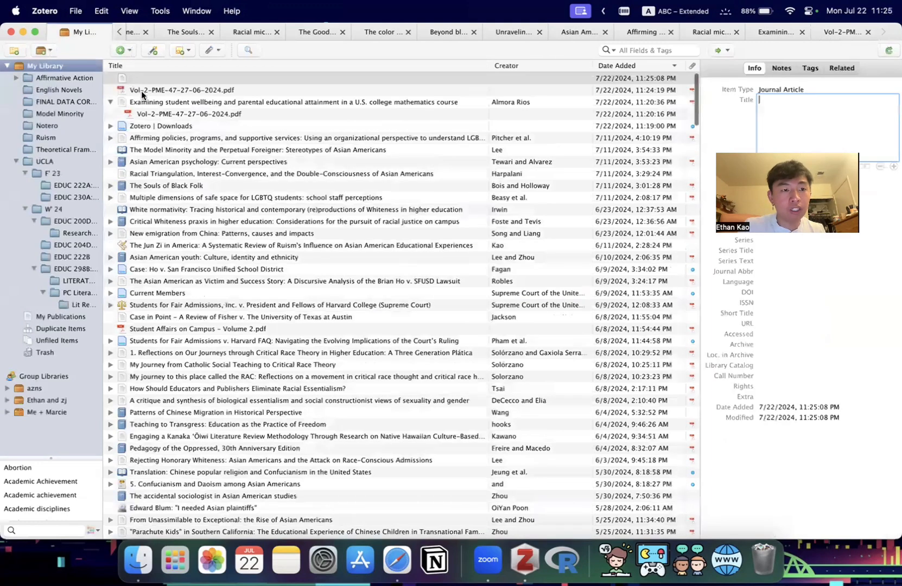
Attach the standalone Vol-2-PME-47-27-06-2024.pdf to the blank journal article item as its child.
{"action": "left_click", "coordinate": [120, 77]}
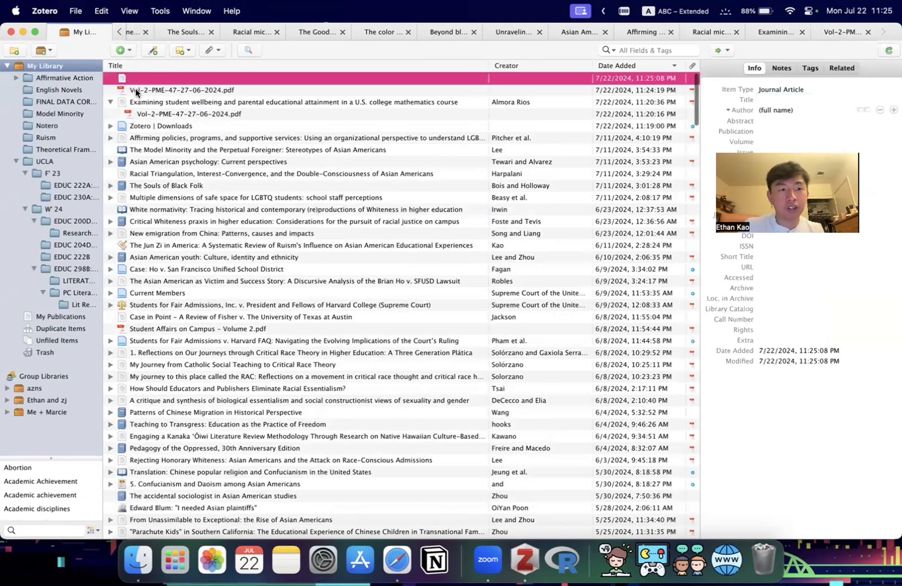
{"action": "key", "text": "Down"}
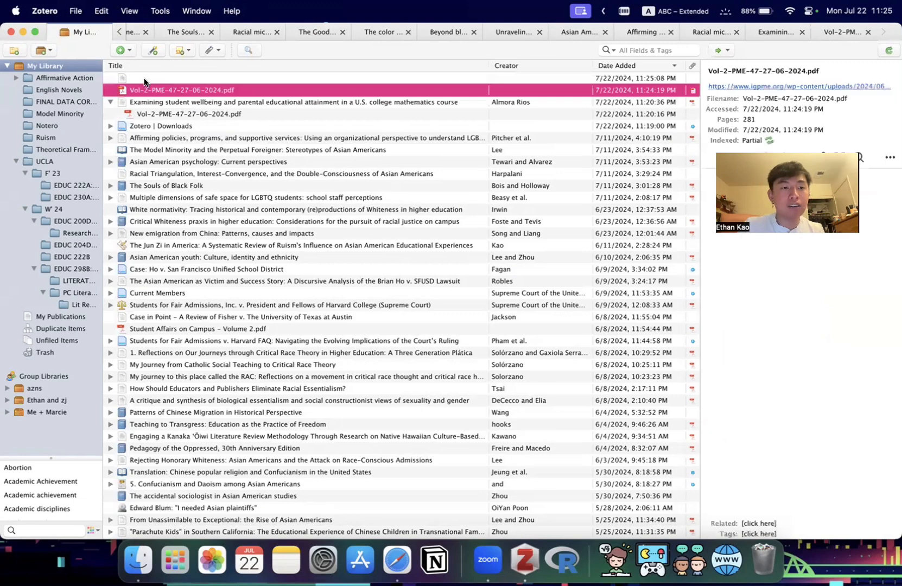
{"action": "left_click_drag", "start_coordinate": [182, 81], "coordinate": [157, 77]}
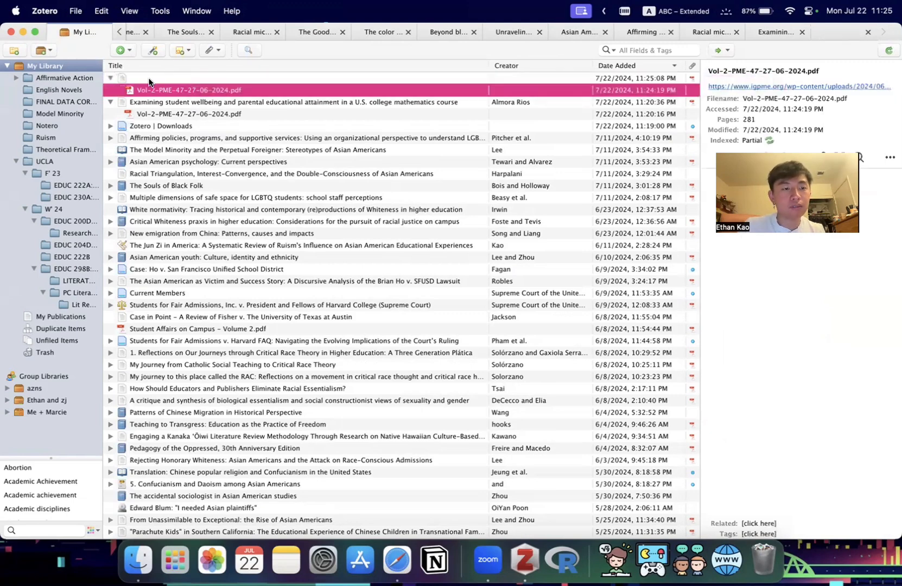
Title the blank journal article "Examining student wellbeing and parental educational attainment in a U.S. college mathematics course", checking the wording in Safari's PDF.
{"action": "left_click", "coordinate": [141, 77]}
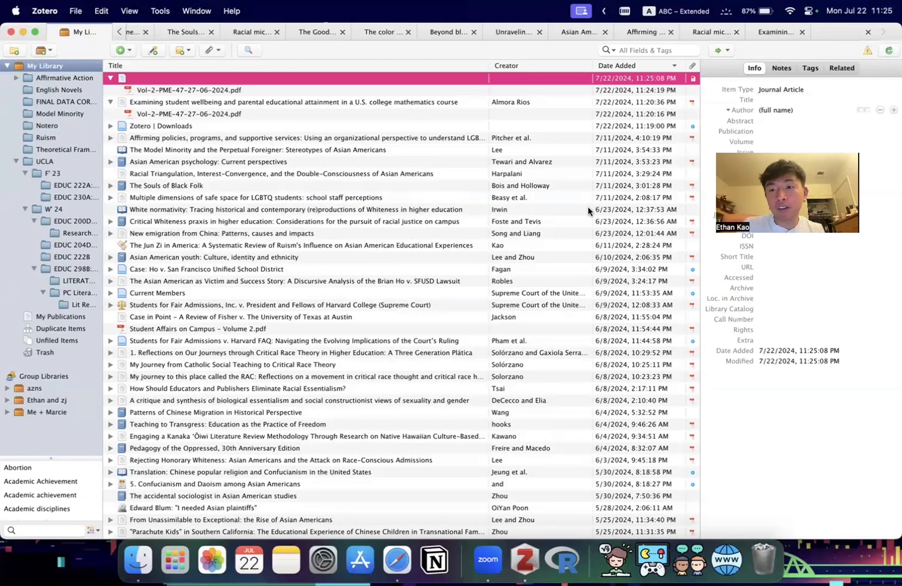
{"action": "left_click", "coordinate": [765, 101]}
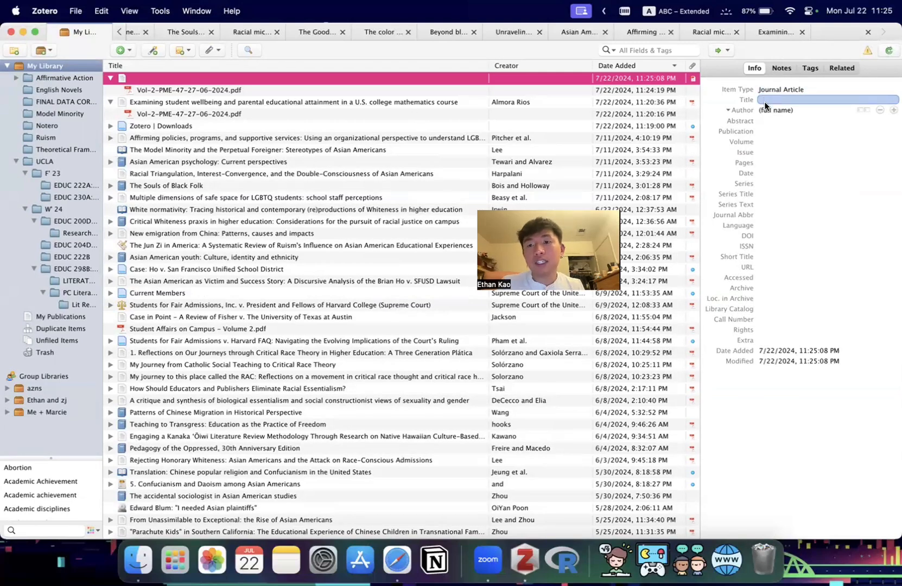
{"action": "key", "text": "super+Tab"}
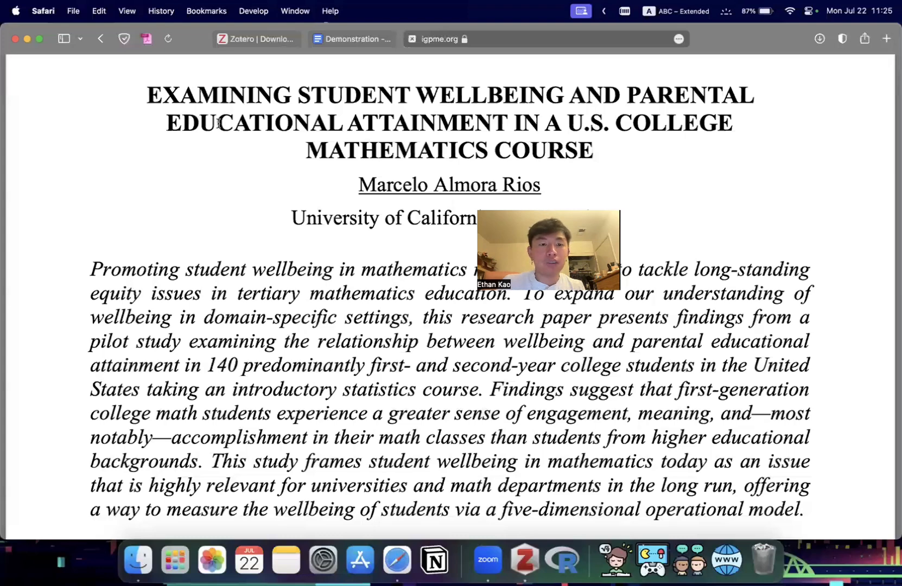
{"action": "scroll", "coordinate": [443, 97], "scroll_direction": "up", "scroll_amount": 1}
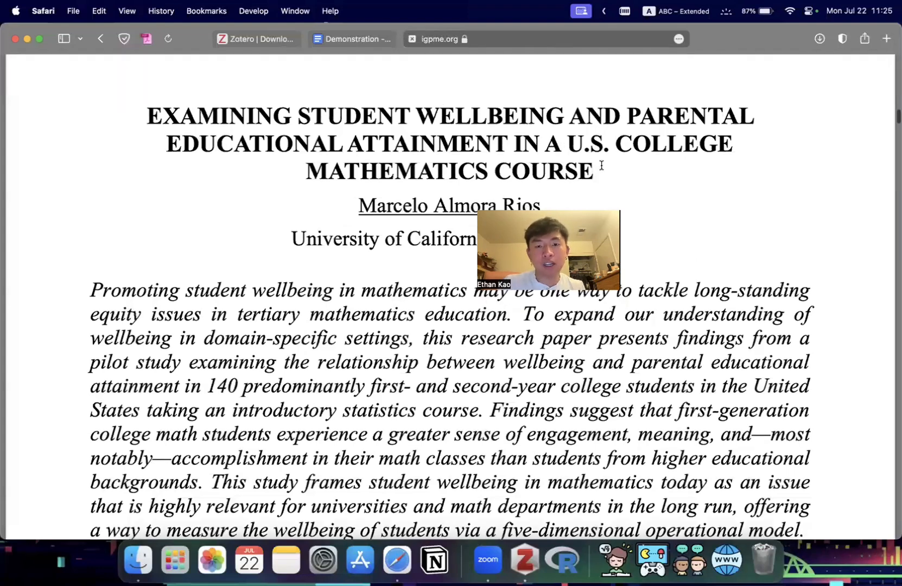
{"action": "key", "text": "super+Tab"}
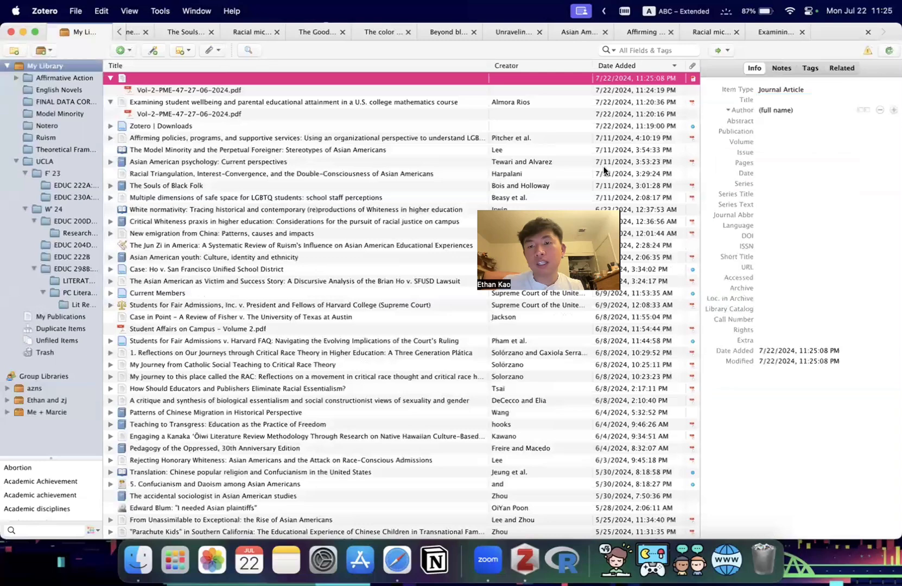
{"action": "left_click", "coordinate": [767, 99]}
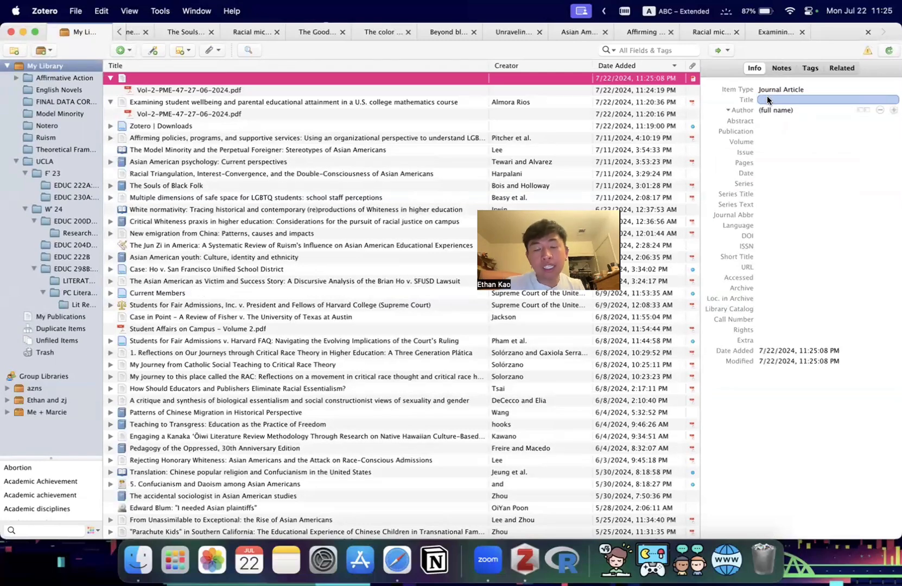
{"action": "left_click", "coordinate": [767, 98]}
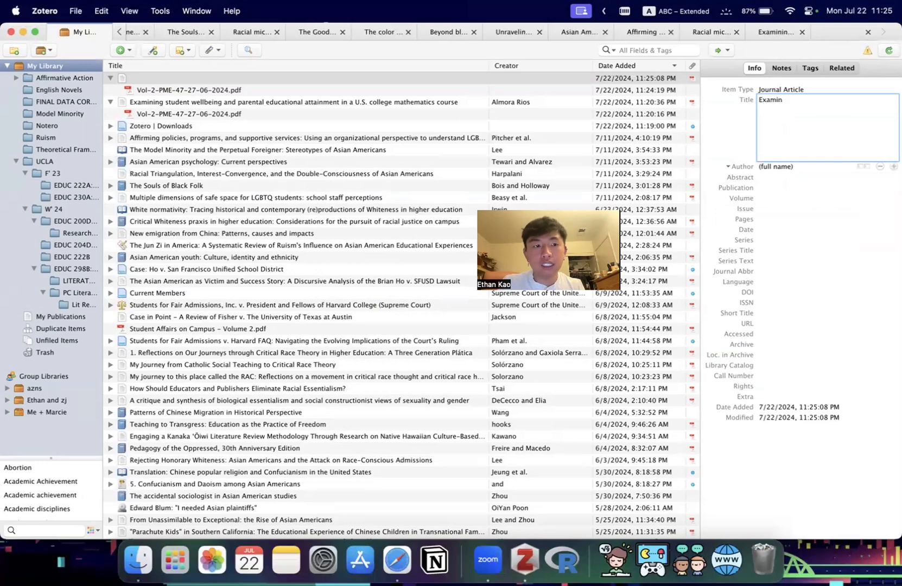
{"action": "type", "text": "lbeing and parental education"}
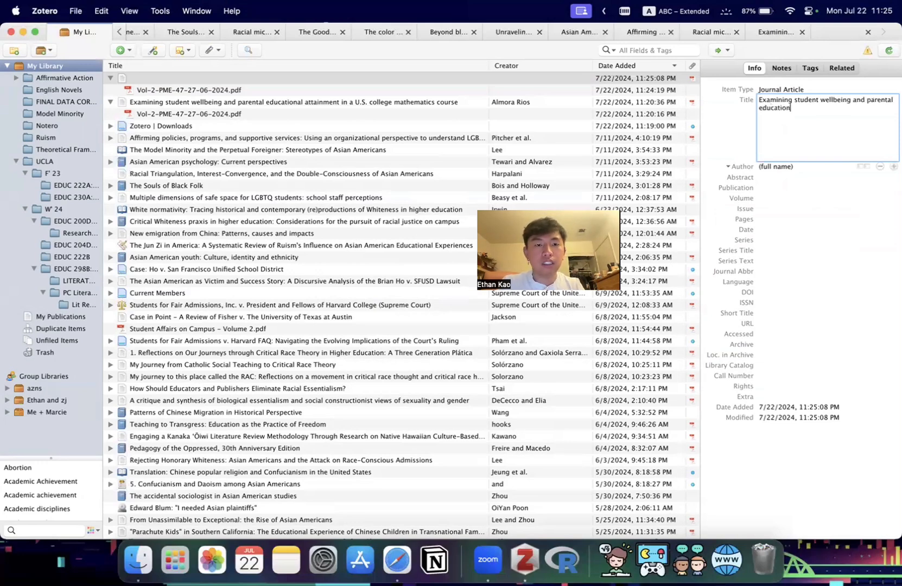
{"action": "type", "text": "ment in a U.S."}
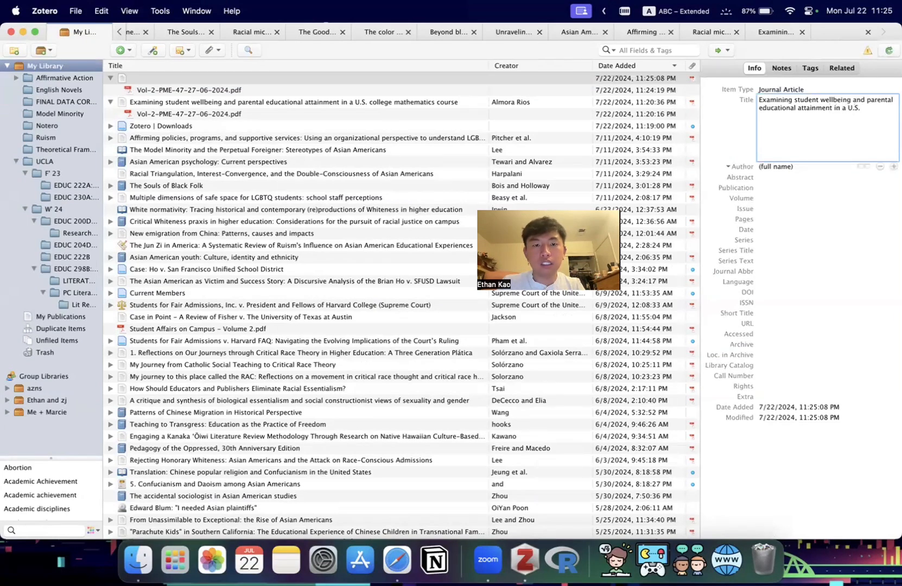
{"action": "type", "text": "them"}
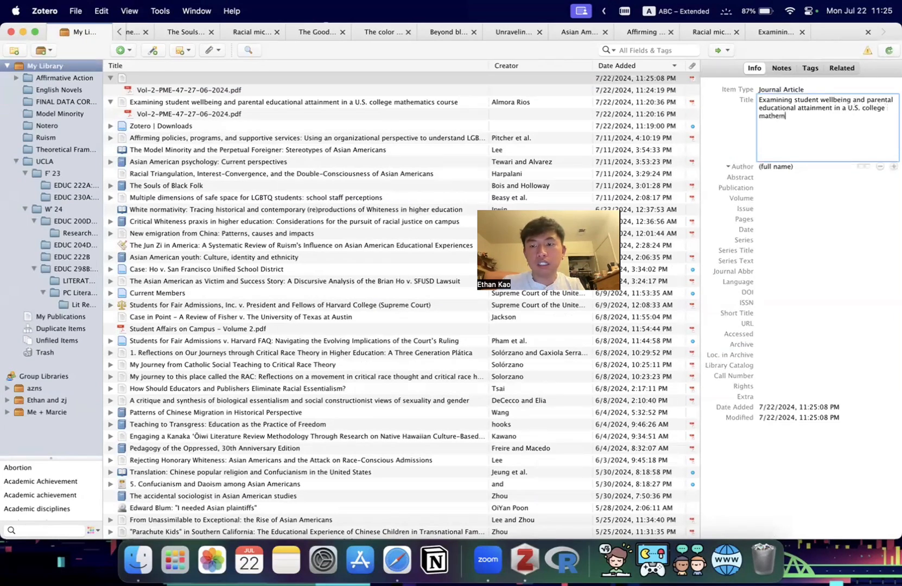
{"action": "type", "text": "atics course"}
{"action": "key", "text": "Return"}
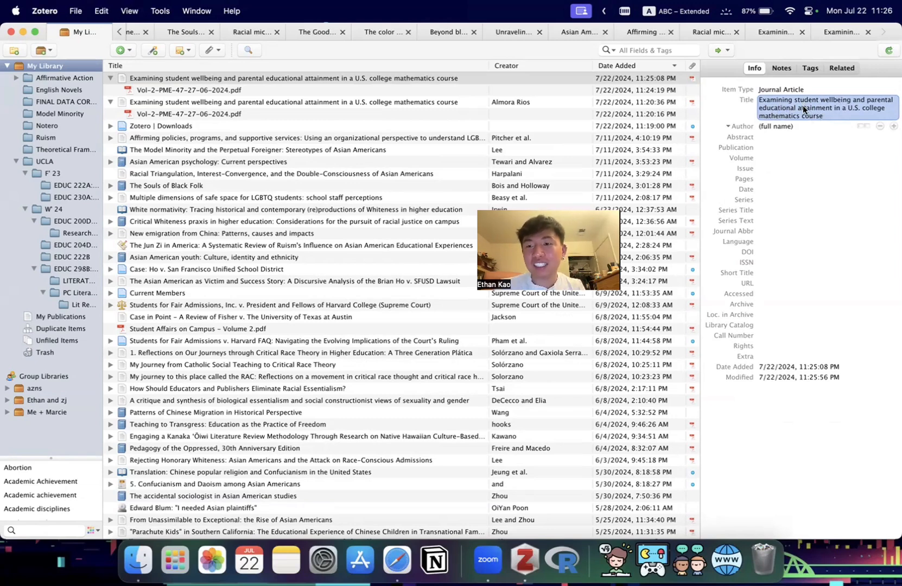
Switch the article's author entry to separate name fields and enter the paper author's last and first names.
{"action": "left_click", "coordinate": [772, 126]}
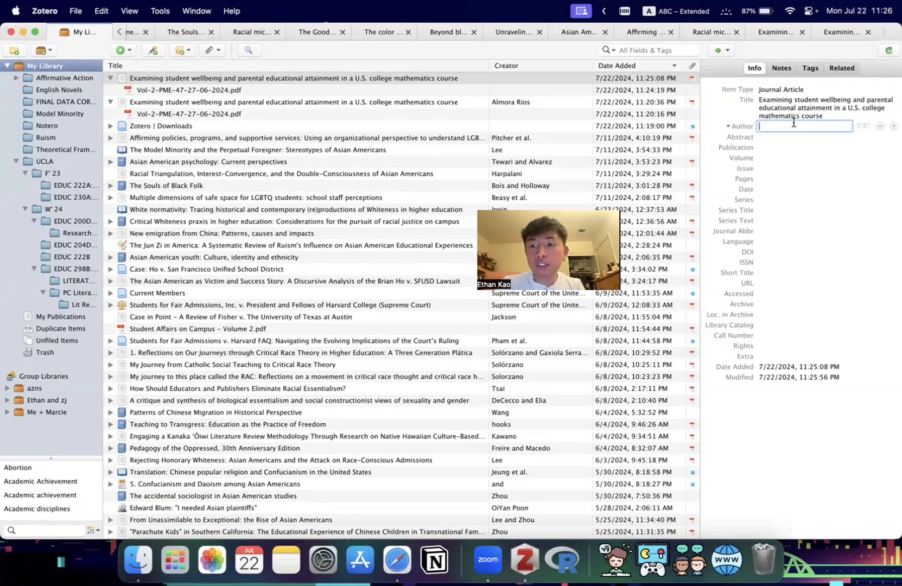
{"action": "left_click", "coordinate": [863, 127]}
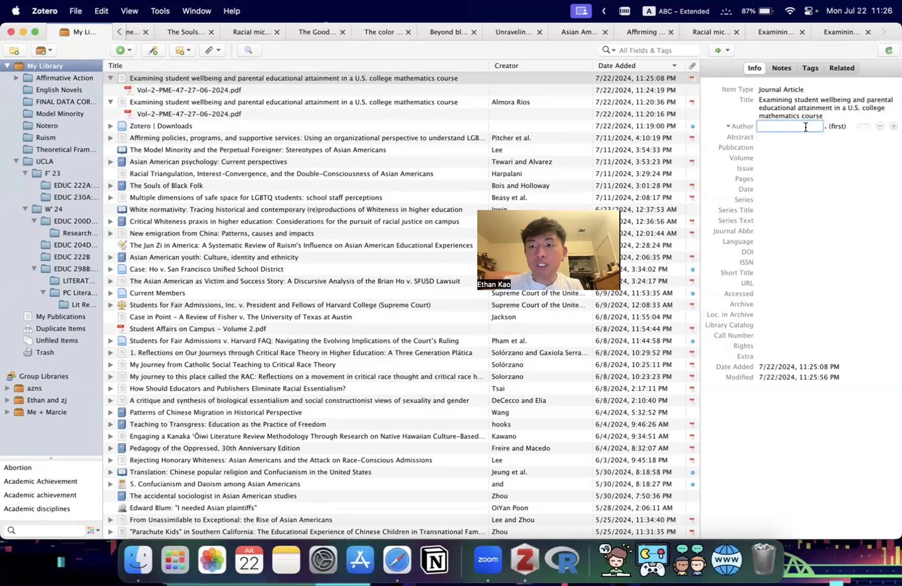
{"action": "left_click", "coordinate": [789, 148]}
{"action": "left_click", "coordinate": [762, 126]}
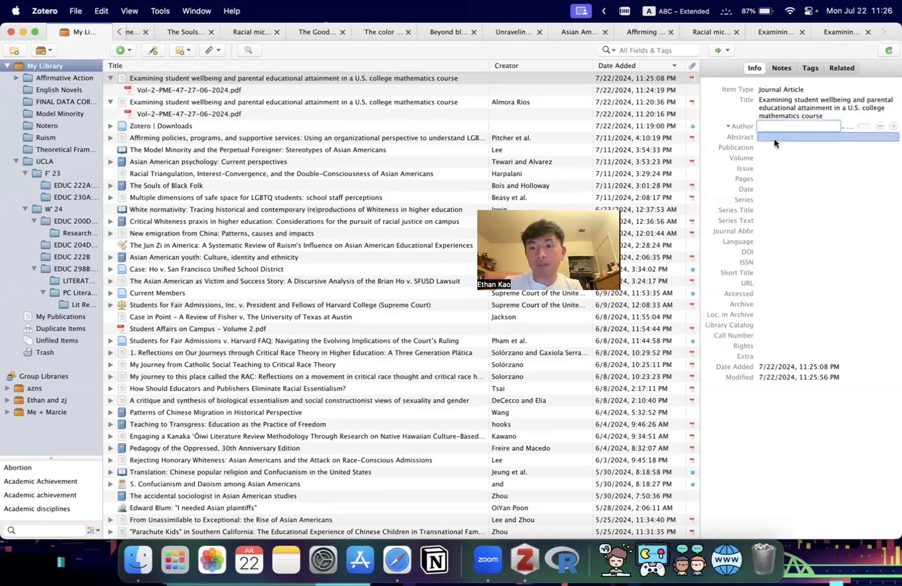
{"action": "type", "text": "Almora "}
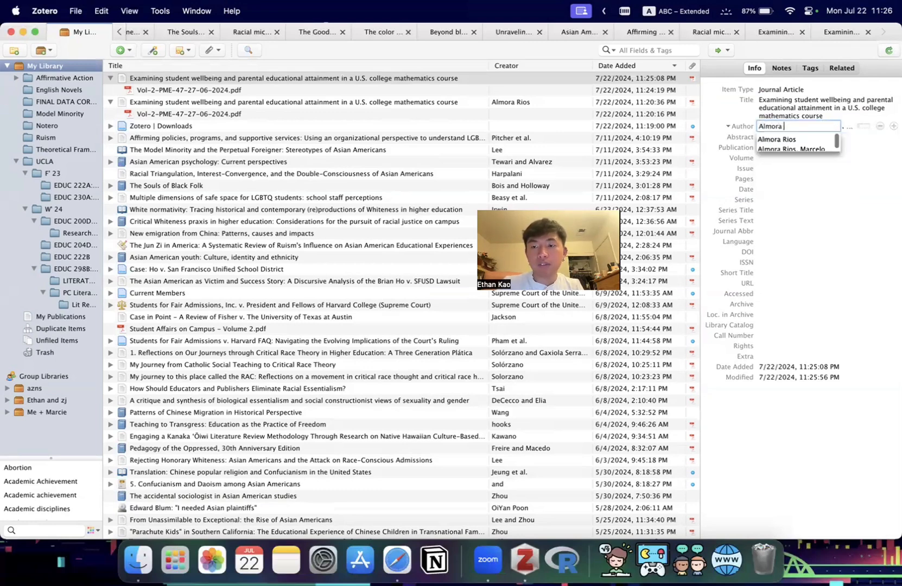
{"action": "type", "text": "Rios"}
{"action": "key", "text": "Return"}
{"action": "left_click", "coordinate": [804, 126]}
{"action": "type", "text": "Mar"}
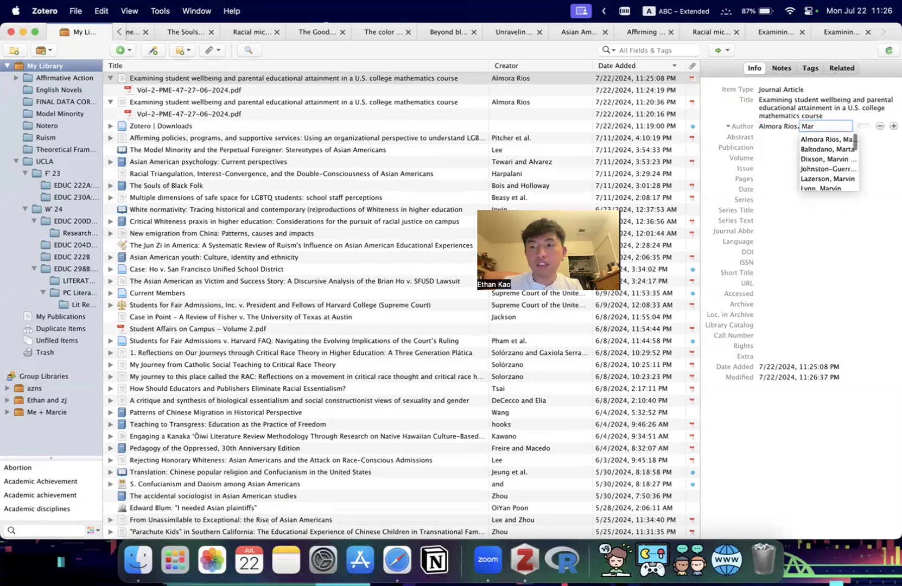
{"action": "type", "text": "celo"}
{"action": "key", "text": "Return"}
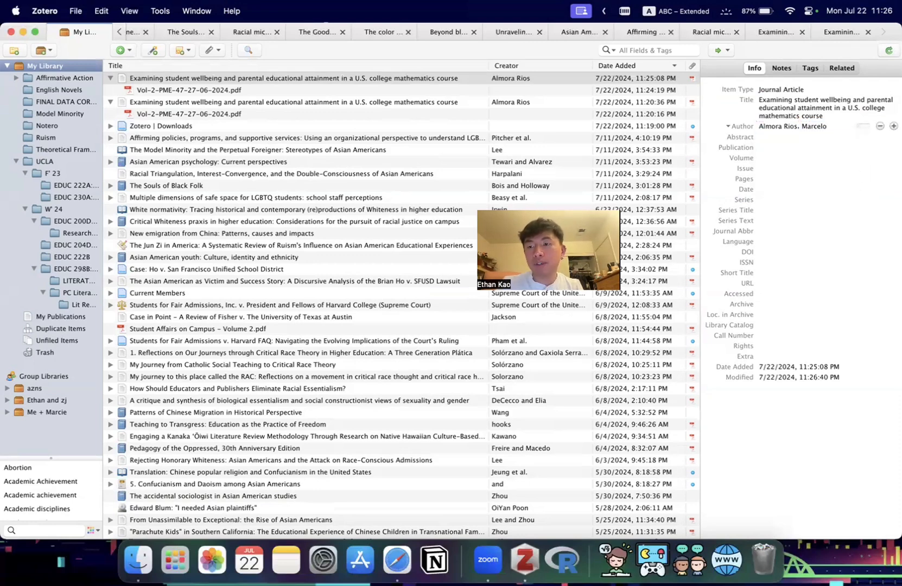
Switch the author entry to a single full-name field and set it to US Department of Education.
{"action": "left_click", "coordinate": [865, 126]}
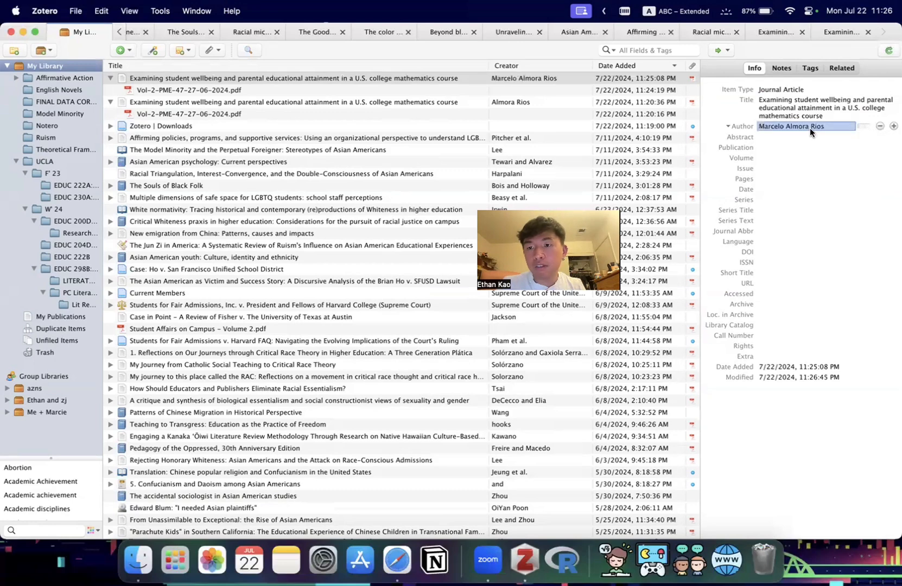
{"action": "left_click", "coordinate": [808, 127]}
{"action": "type", "text": "US"}
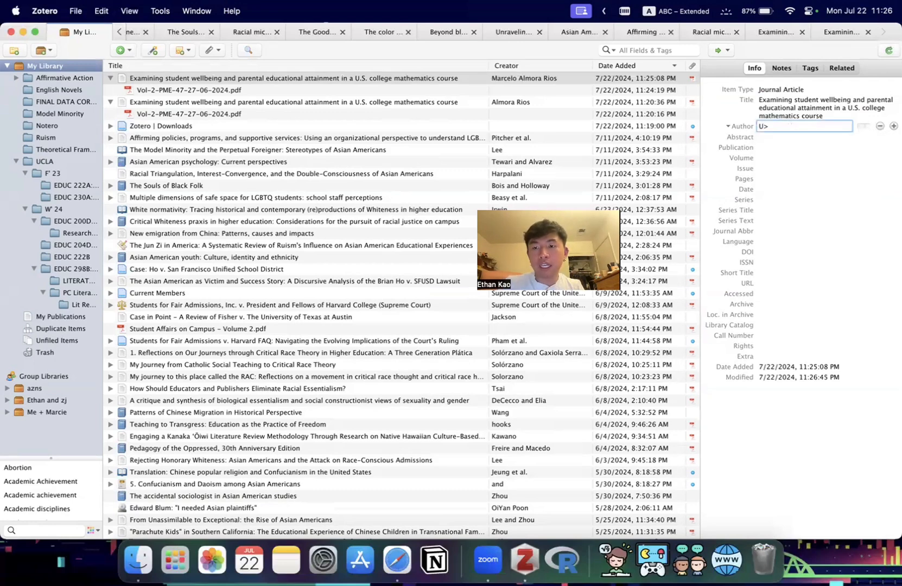
{"action": "type", "text": " Departmen"}
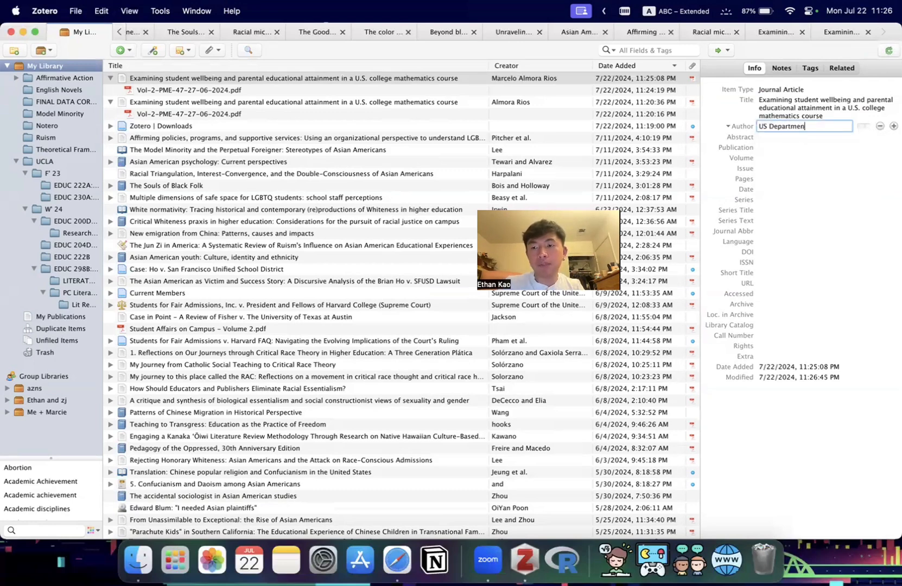
{"action": "type", "text": "t of Education"}
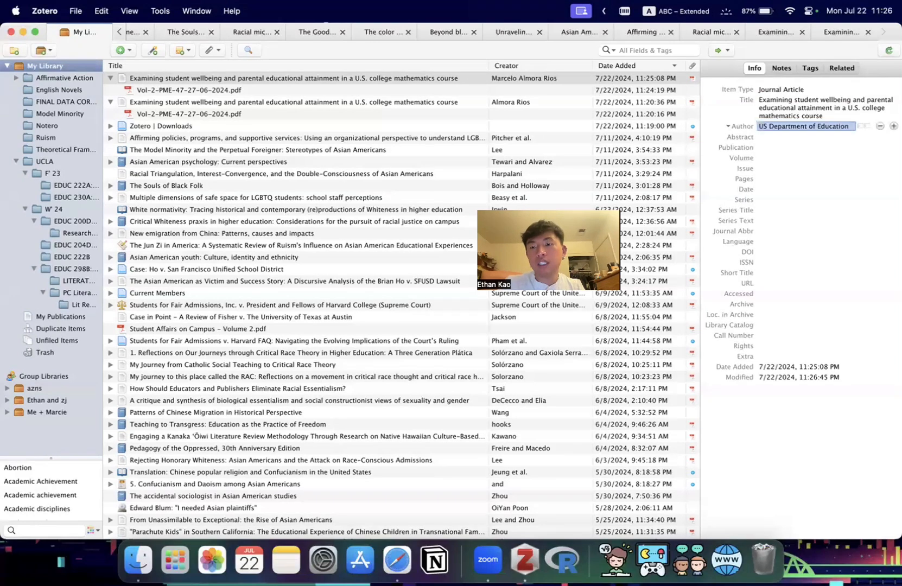
{"action": "key", "text": "Return"}
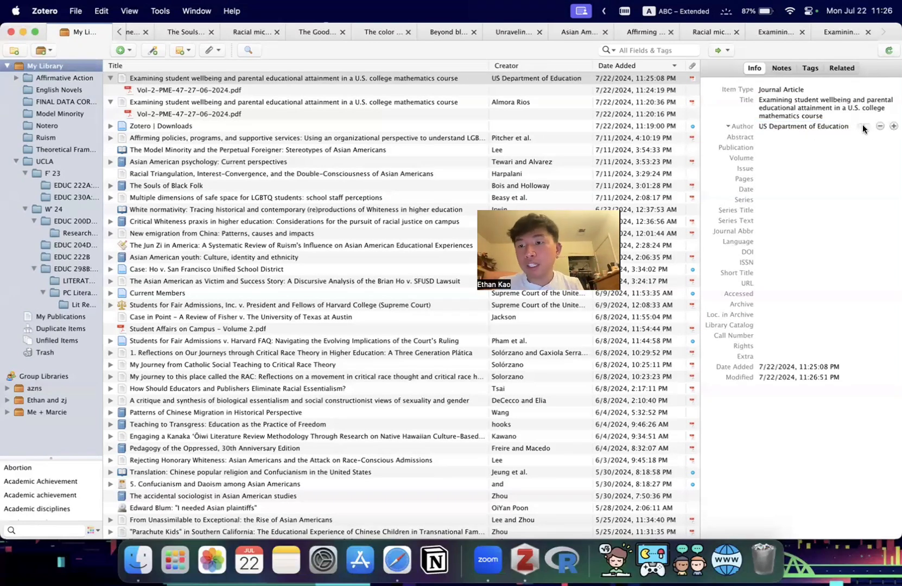
Switch the author entry back to separate name fields and replace the organization with the paper author's last and first names.
{"action": "left_click", "coordinate": [862, 124]}
{"action": "left_click", "coordinate": [775, 125]}
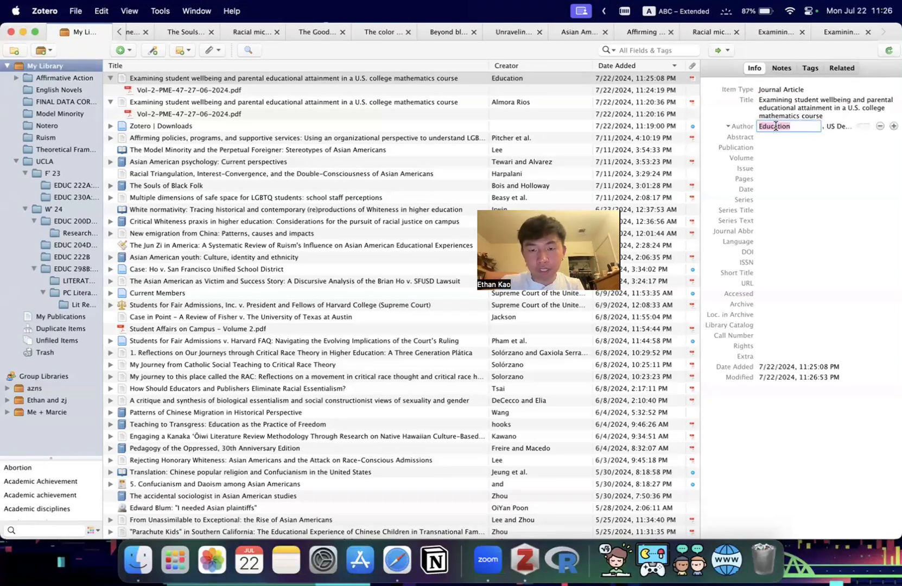
{"action": "type", "text": "Maritz"}
{"action": "key", "text": "BackSpace"}
{"action": "key", "text": "BackSpace"}
{"action": "key", "text": "BackSpace"}
{"action": "key", "text": "BackSpace"}
{"action": "key", "text": "BackSpace"}
{"action": "key", "text": "BackSpace"}
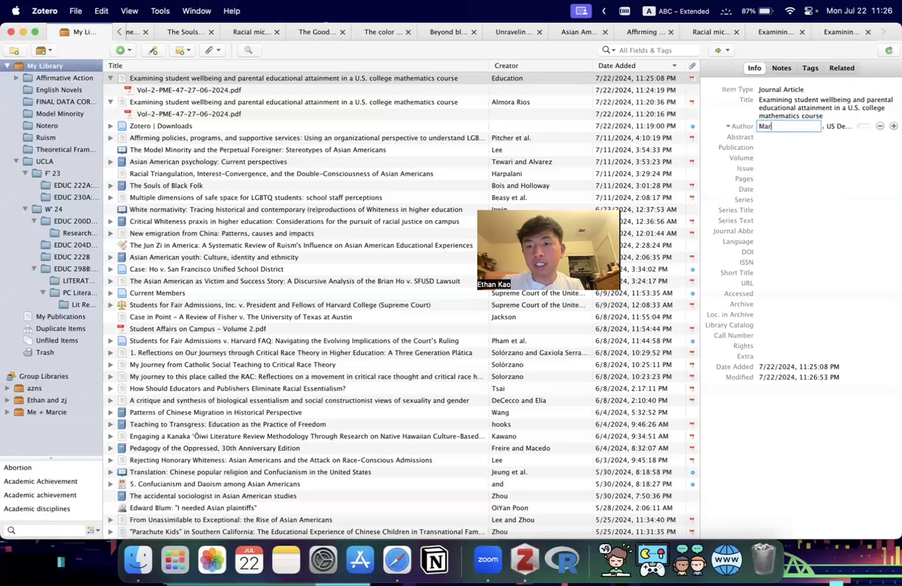
{"action": "type", "text": "Almora Rios"}
{"action": "key", "text": "Return"}
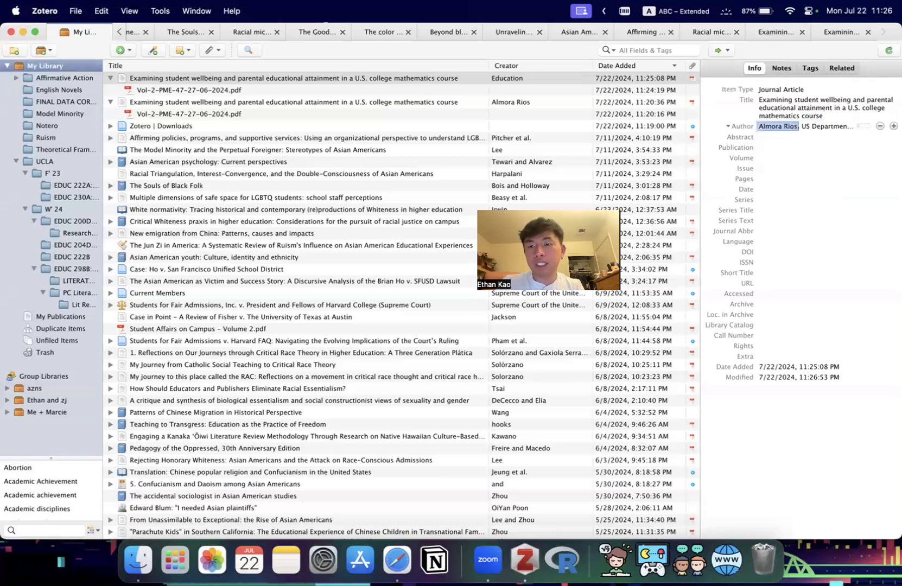
{"action": "type", "text": "Marcelo"}
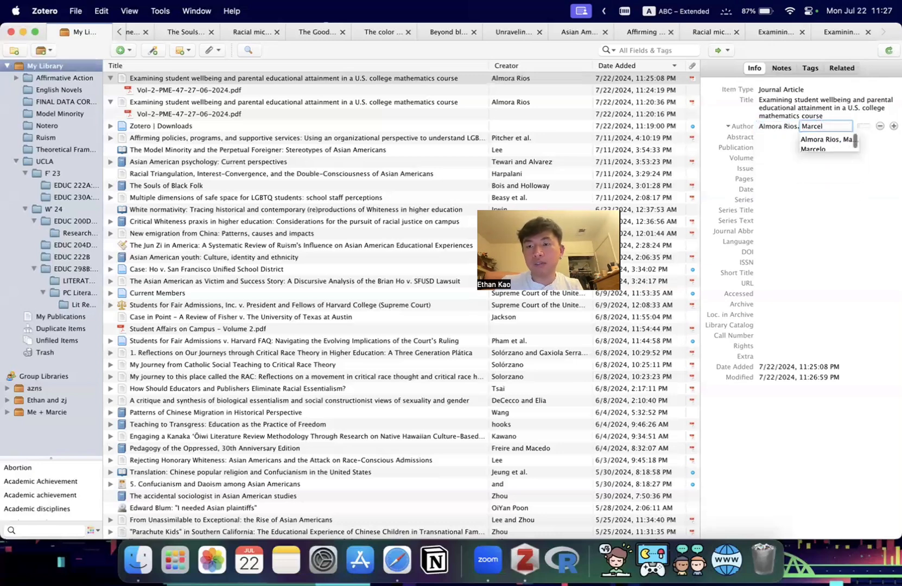
{"action": "key", "text": "Return"}
Copy the abstract paragraph from page 33 of the open proceedings PDF into the article's Abstract field.
{"action": "left_click", "coordinate": [775, 136]}
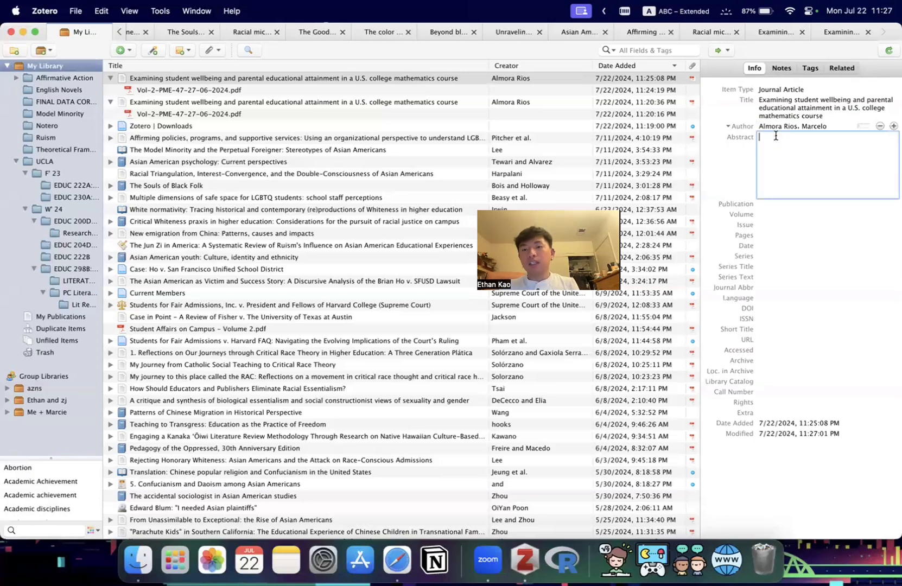
{"action": "left_click", "coordinate": [833, 34]}
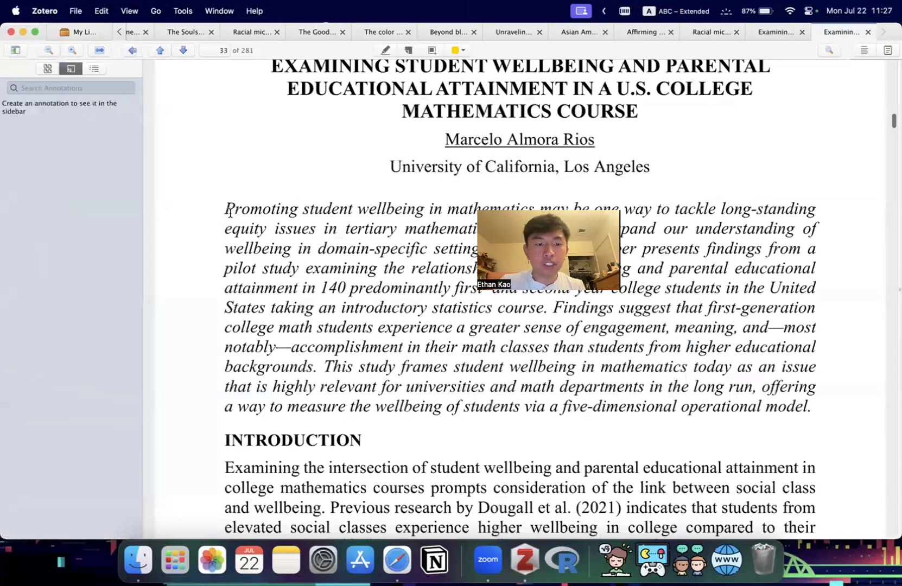
{"action": "left_click_drag", "start_coordinate": [374, 293], "coordinate": [814, 415]}
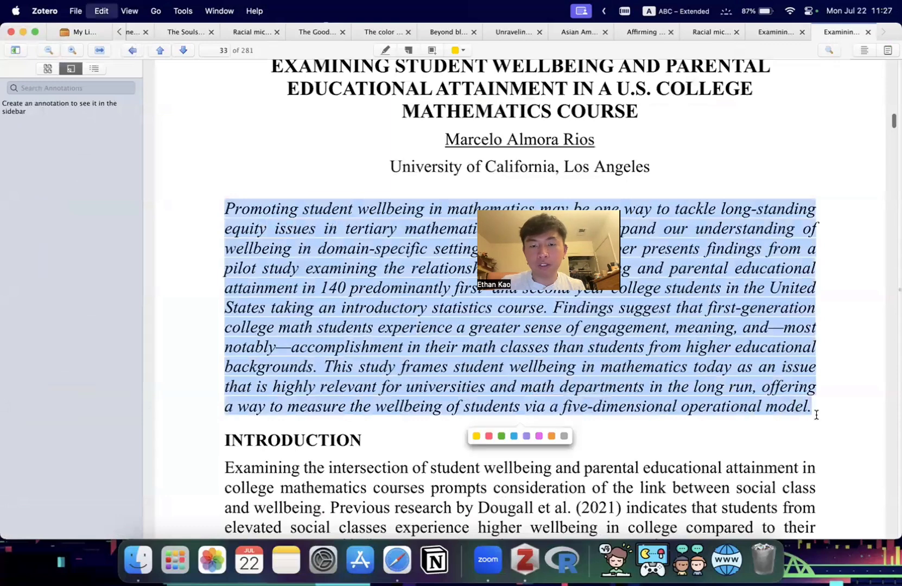
{"action": "left_click", "coordinate": [84, 33]}
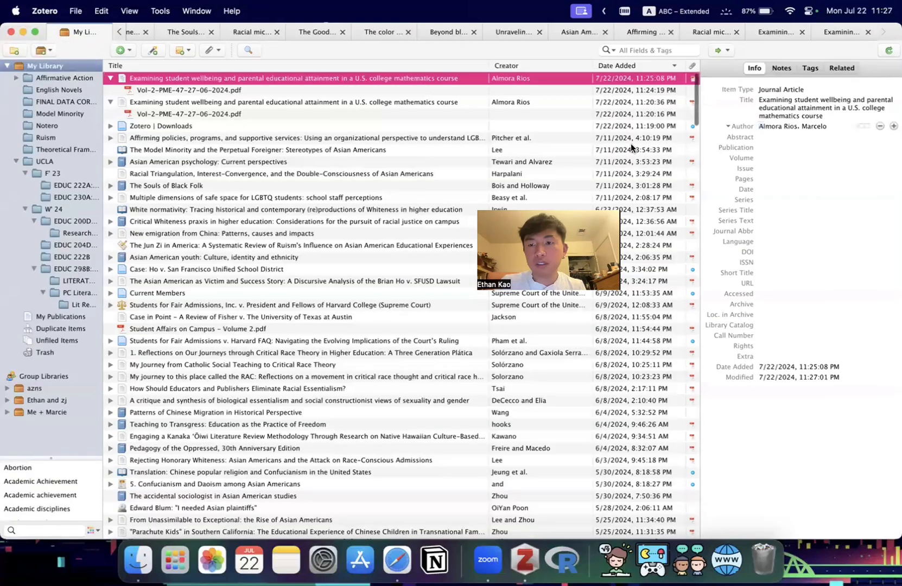
{"action": "left_click", "coordinate": [762, 135]}
{"action": "key", "text": "super+v"}
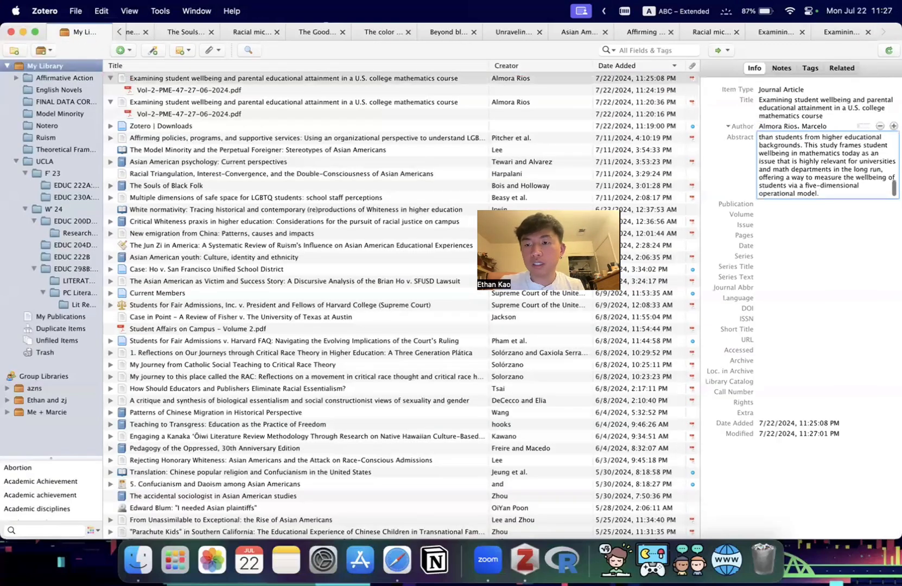
{"action": "left_click", "coordinate": [769, 211]}
Copy the title Proceedings of the 47th Conference of the International Group for the Psychology of Mathematics Education from the PDF's citation into the article's Publication field.
{"action": "left_click", "coordinate": [764, 147]}
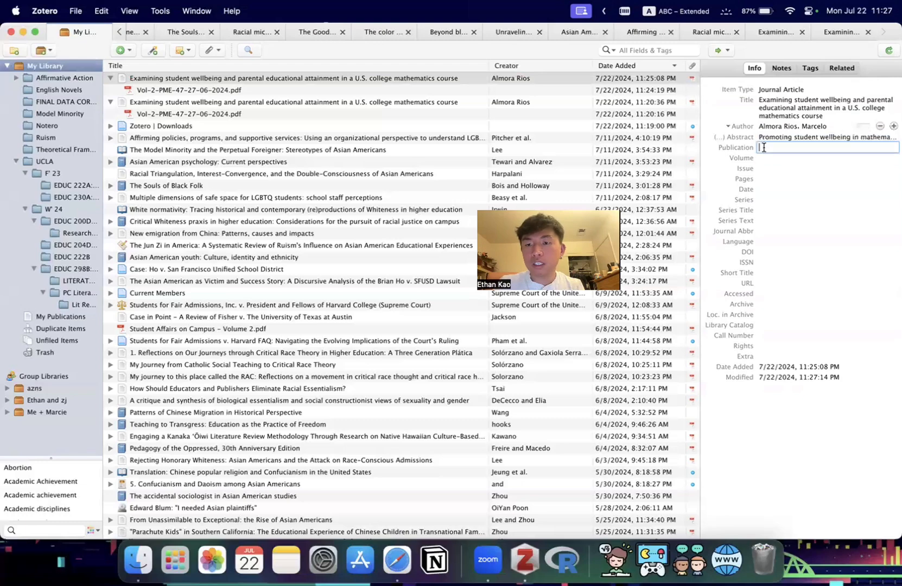
{"action": "key", "text": "super+Tab"}
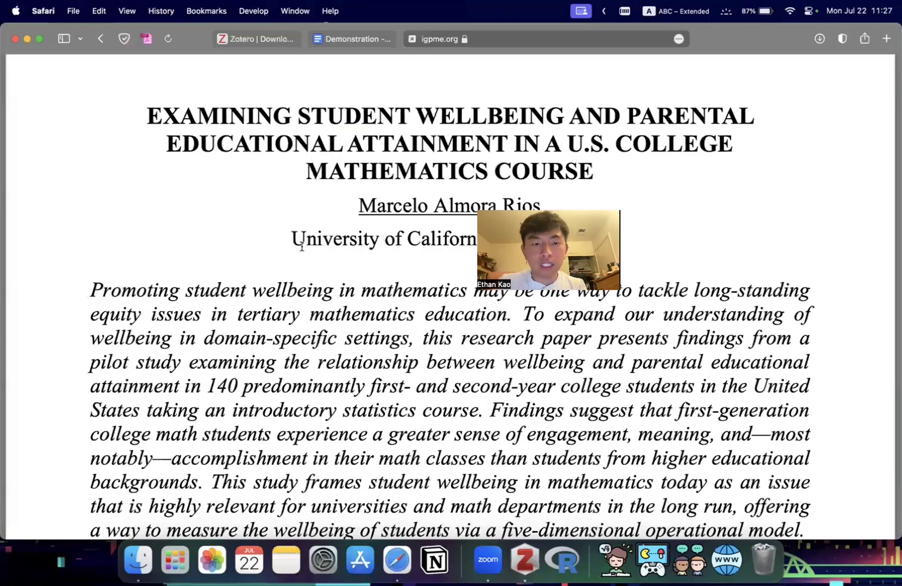
{"action": "scroll", "coordinate": [301, 247], "scroll_direction": "up", "scroll_amount": 5}
{"action": "scroll", "coordinate": [302, 246], "scroll_direction": "up", "scroll_amount": 4}
{"action": "scroll", "coordinate": [302, 247], "scroll_direction": "down", "scroll_amount": 5}
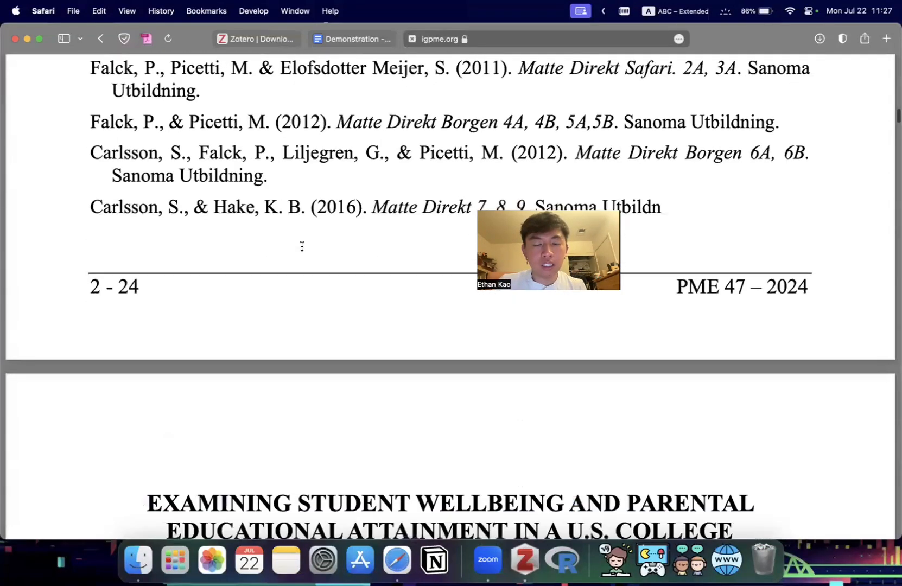
{"action": "scroll", "coordinate": [301, 246], "scroll_direction": "down", "scroll_amount": 5}
{"action": "scroll", "coordinate": [302, 247], "scroll_direction": "down", "scroll_amount": 10}
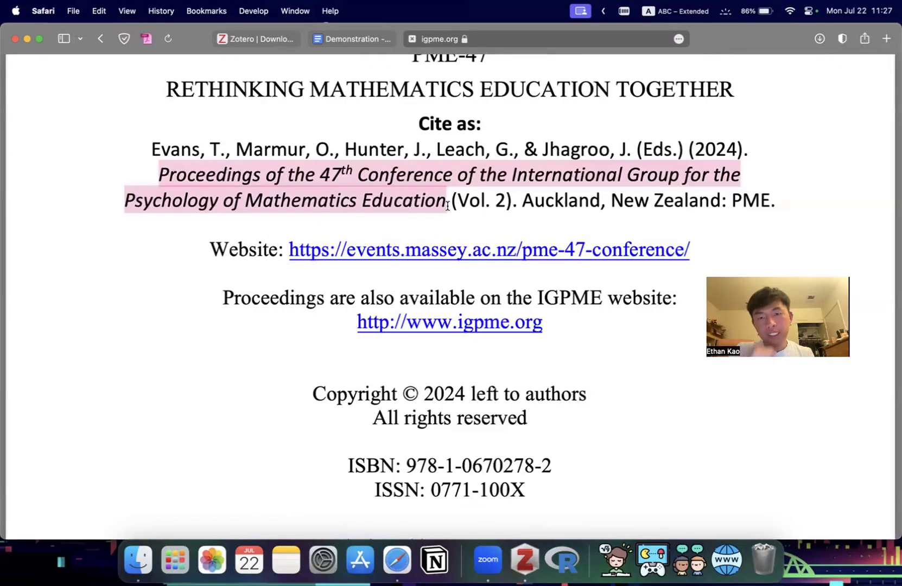
{"action": "key", "text": "super+c"}
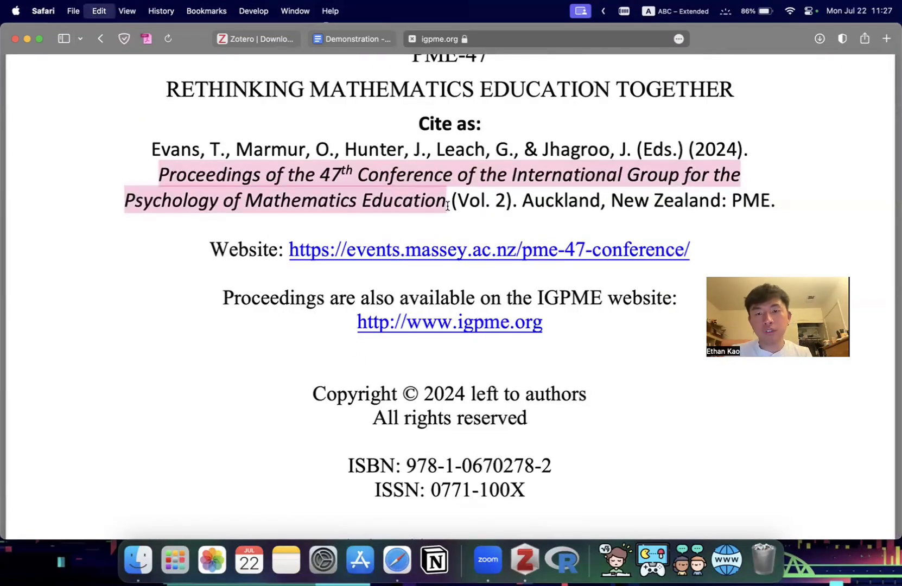
{"action": "key", "text": "super+Tab"}
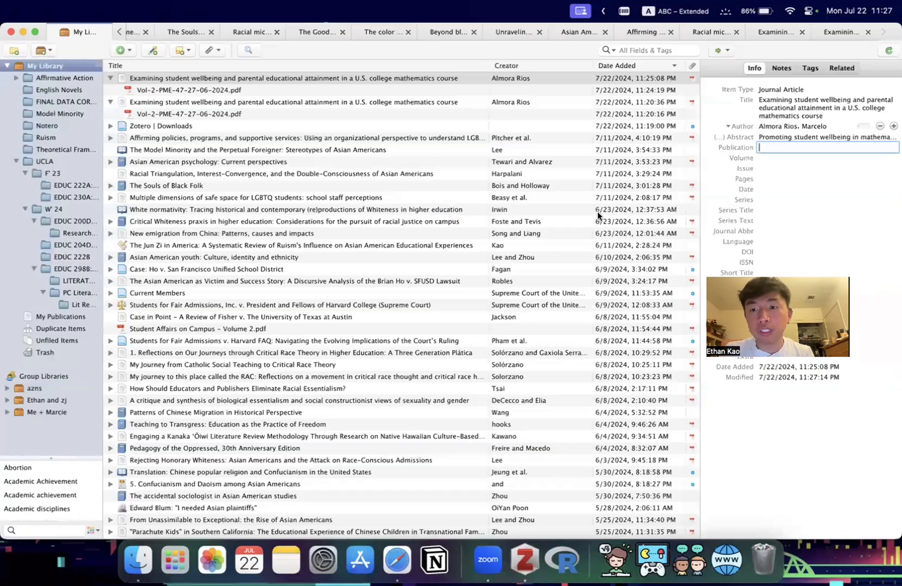
{"action": "left_click", "coordinate": [765, 150]}
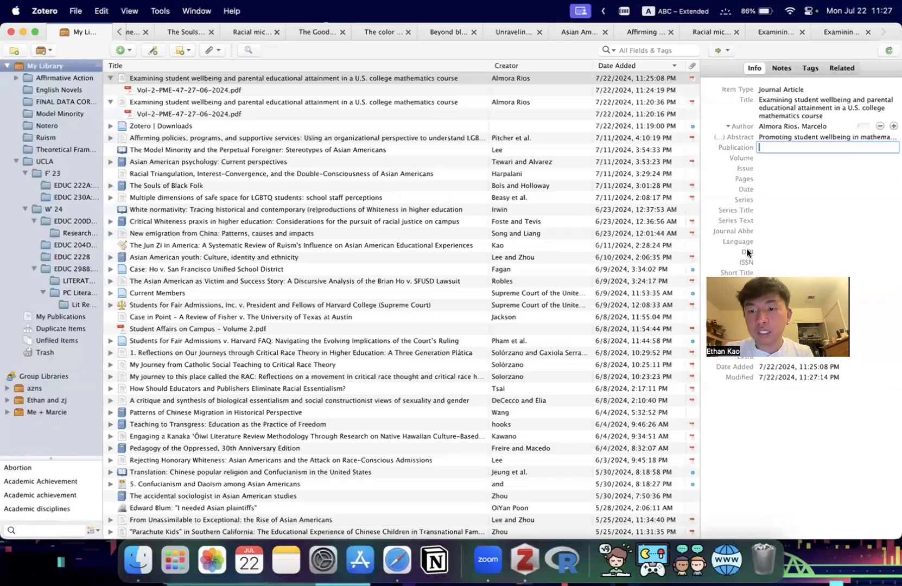
{"action": "left_click_drag", "start_coordinate": [760, 276], "coordinate": [769, 419]}
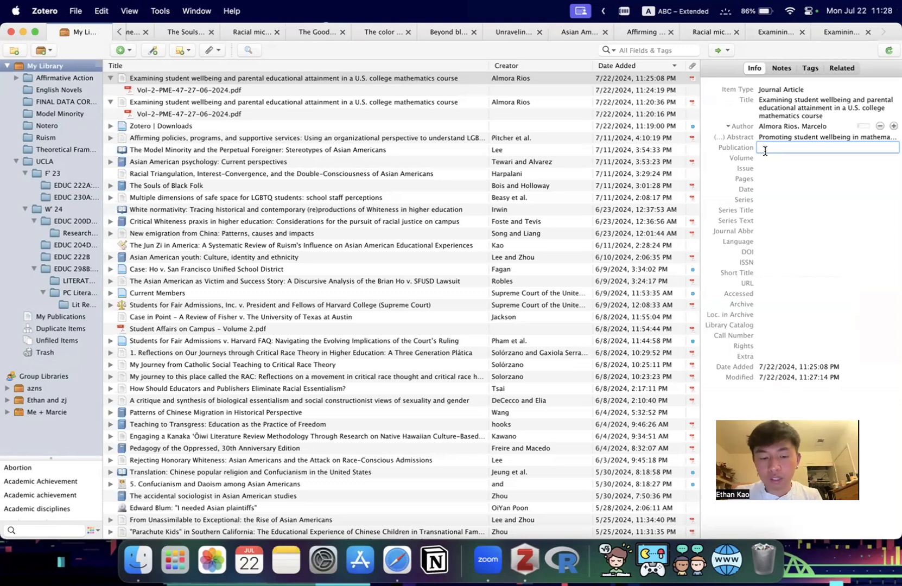
{"action": "key", "text": "super+v"}
Check the volume number in the PDF's citation and set the article's Volume to 2.
{"action": "left_click", "coordinate": [777, 175]}
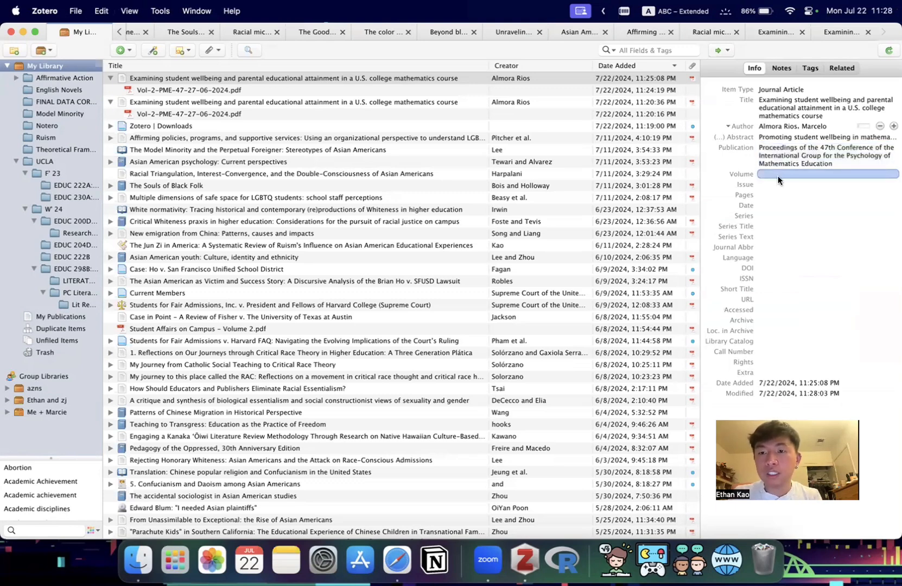
{"action": "key", "text": "super+Tab"}
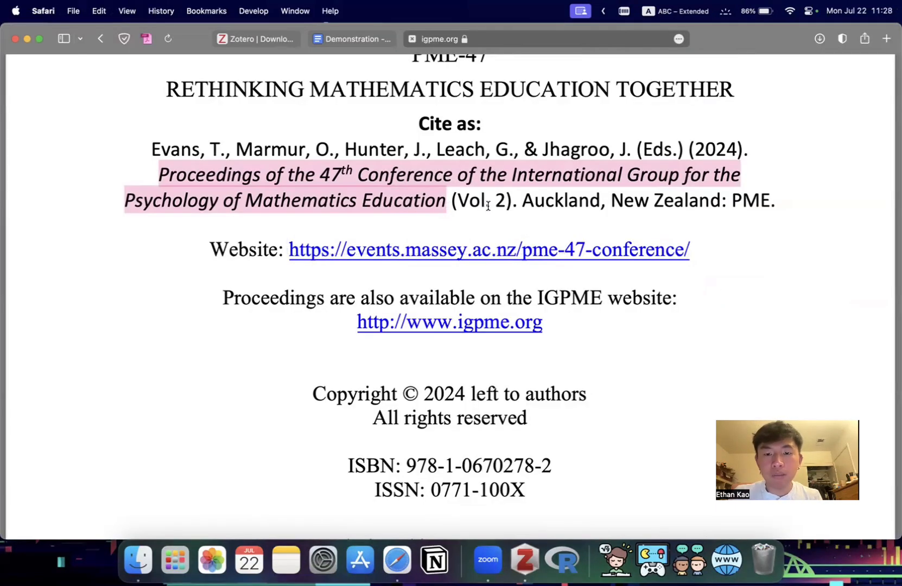
{"action": "key", "text": "super+Tab"}
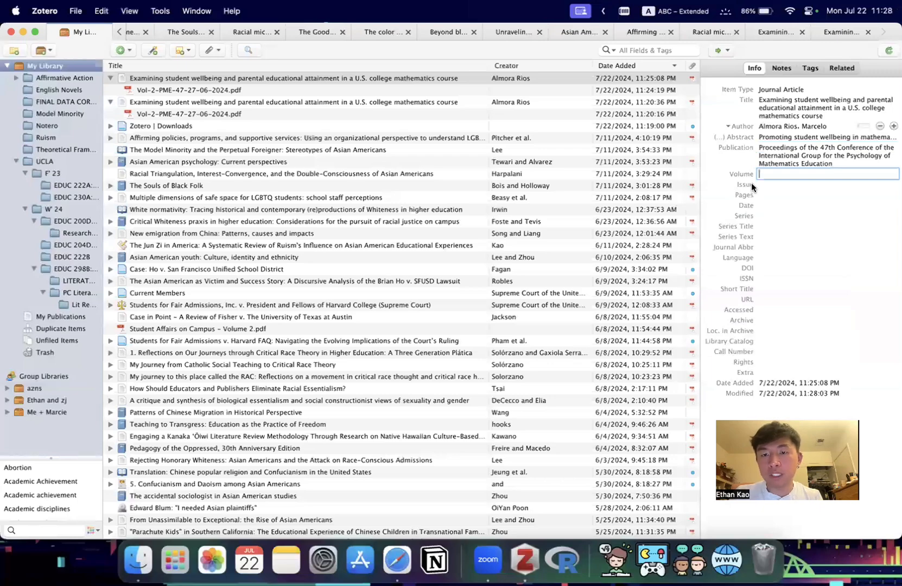
{"action": "type", "text": "2"}
{"action": "key", "text": "Return"}
Find the paper's page range in the proceedings' table of contents and set the article's Pages to 25-31.
{"action": "key", "text": "super+Tab"}
{"action": "scroll", "coordinate": [284, 382], "scroll_direction": "down", "scroll_amount": 10}
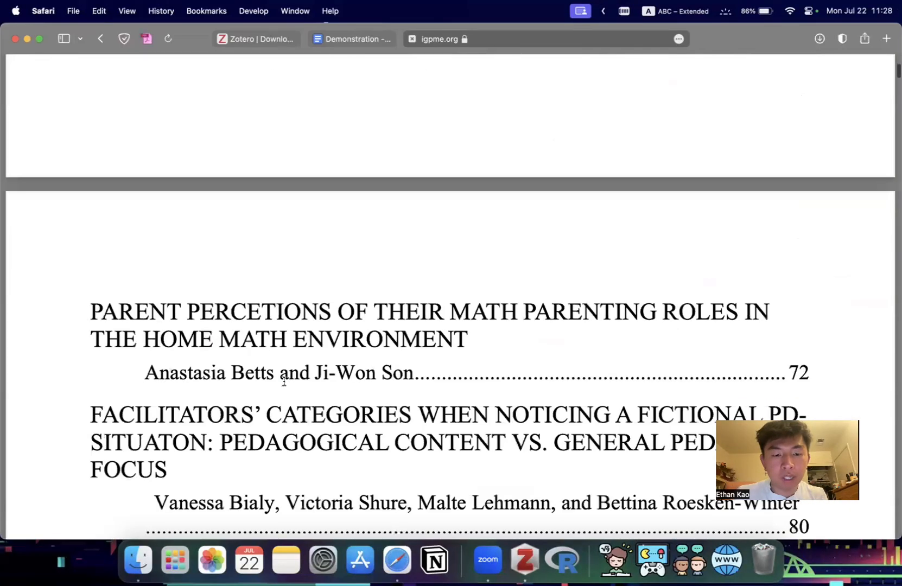
{"action": "scroll", "coordinate": [284, 381], "scroll_direction": "down", "scroll_amount": 15}
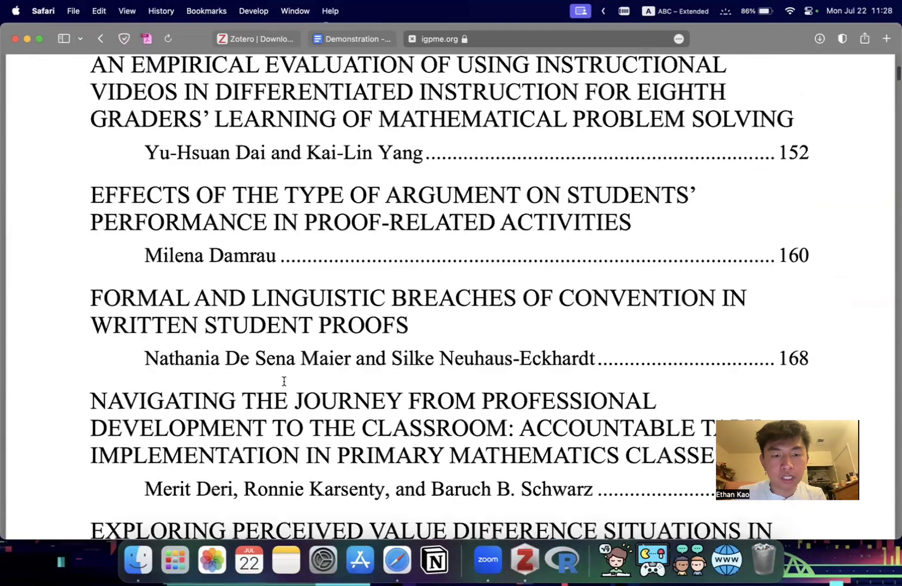
{"action": "scroll", "coordinate": [283, 382], "scroll_direction": "down", "scroll_amount": 15}
{"action": "scroll", "coordinate": [284, 382], "scroll_direction": "down", "scroll_amount": 20}
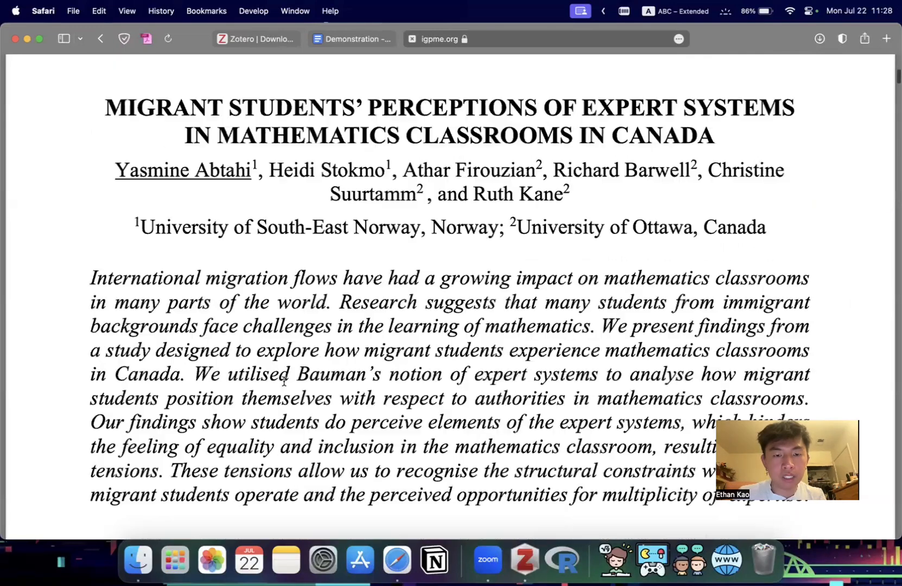
{"action": "scroll", "coordinate": [284, 382], "scroll_direction": "up", "scroll_amount": 20}
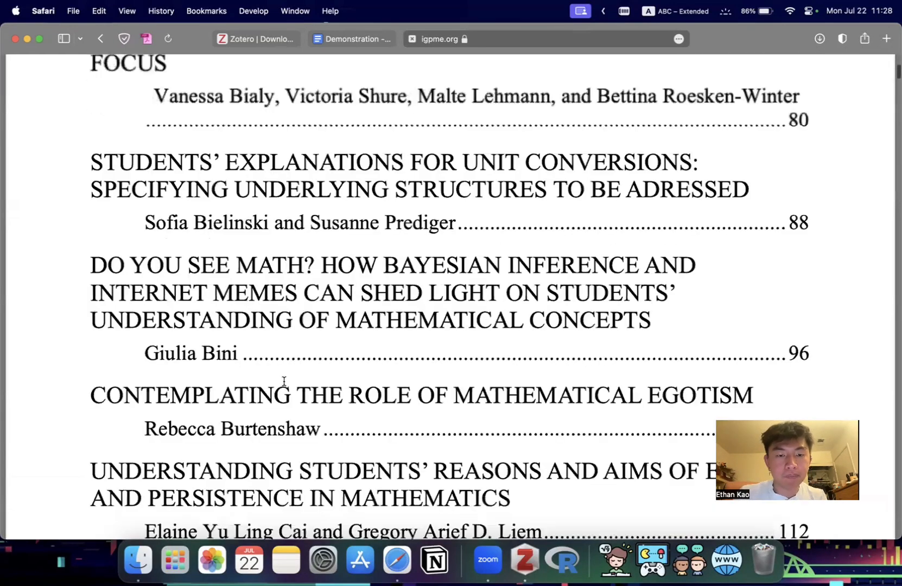
{"action": "key", "text": "super+Tab"}
{"action": "key", "text": "super+Tab"}
{"action": "scroll", "coordinate": [395, 284], "scroll_direction": "down", "scroll_amount": 15}
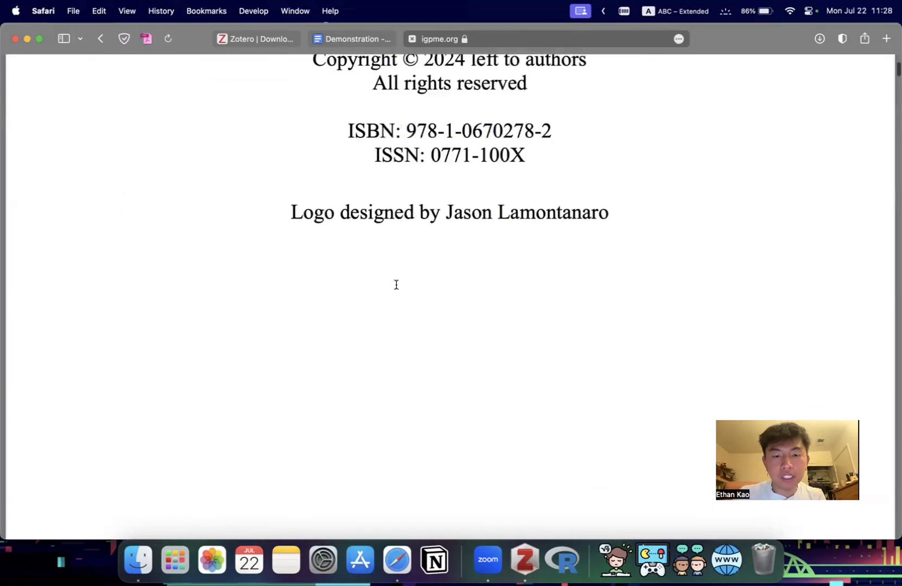
{"action": "scroll", "coordinate": [396, 285], "scroll_direction": "down", "scroll_amount": 2}
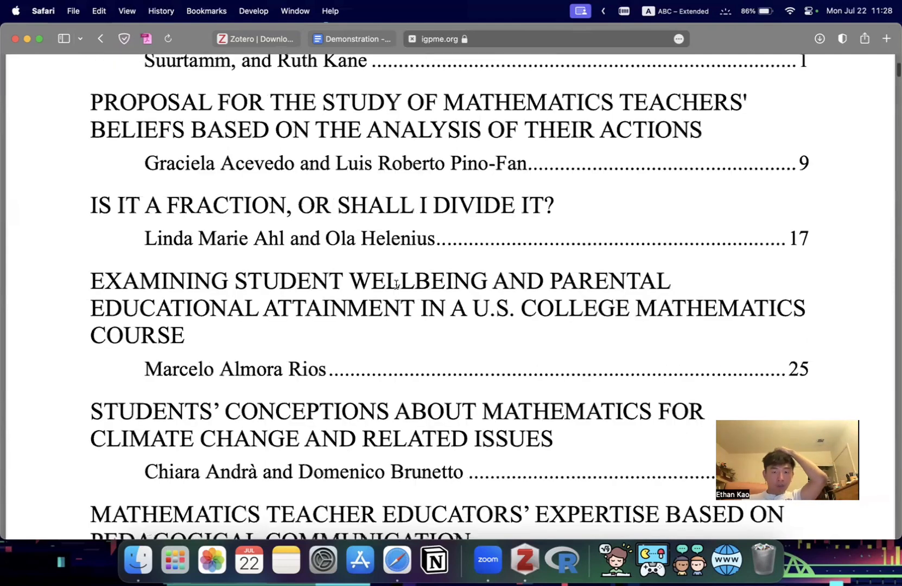
{"action": "scroll", "coordinate": [396, 285], "scroll_direction": "down", "scroll_amount": 3}
{"action": "scroll", "coordinate": [769, 239], "scroll_direction": "down", "scroll_amount": 1}
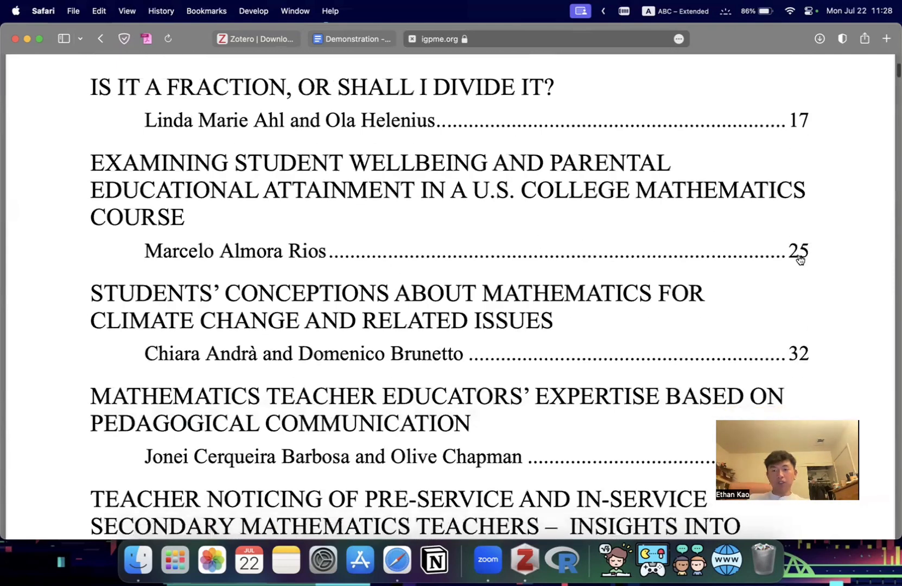
{"action": "key", "text": "super+Tab"}
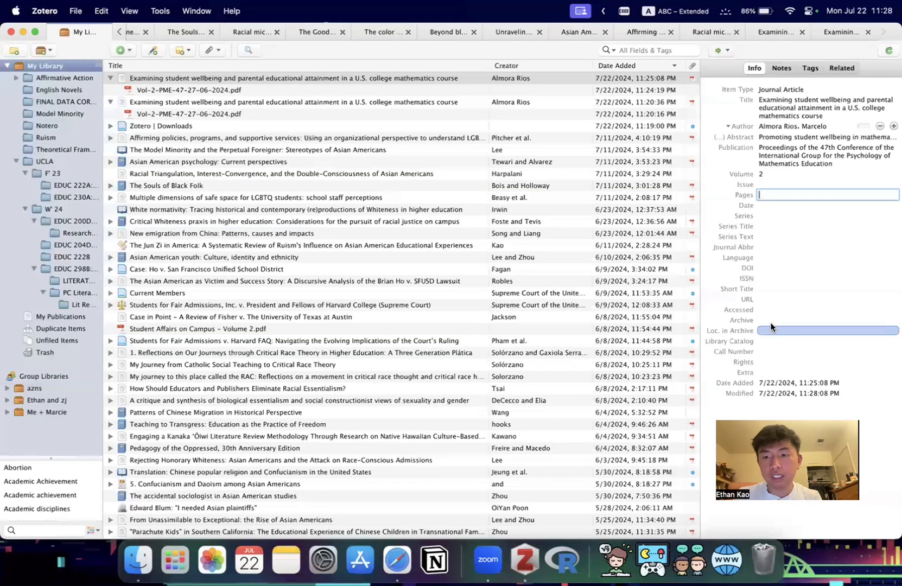
{"action": "left_click", "coordinate": [781, 196]}
{"action": "type", "text": "25-3"}
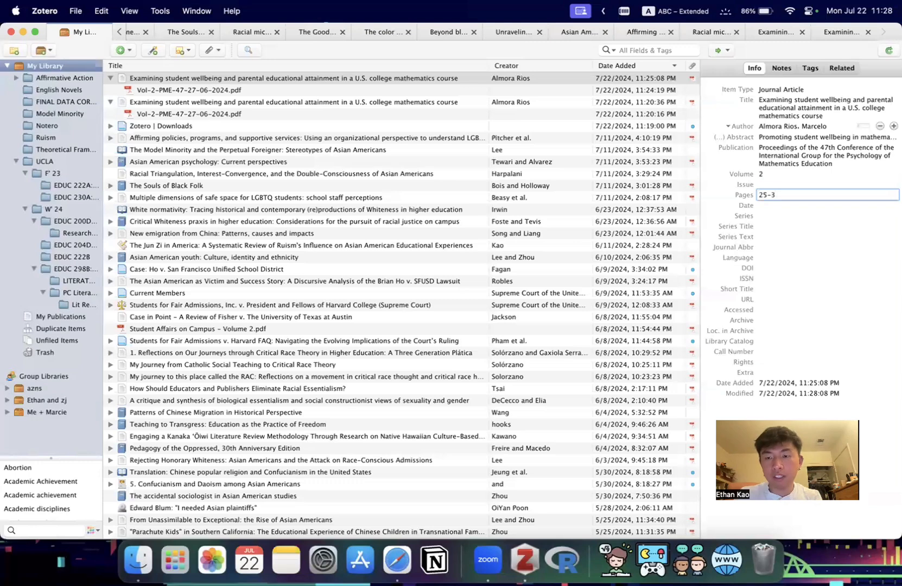
{"action": "type", "text": "2"}
{"action": "key", "text": "Return"}
Look up the publication year in the PDF's citation and set the article's Date to 2024.
{"action": "key", "text": "super+Tab"}
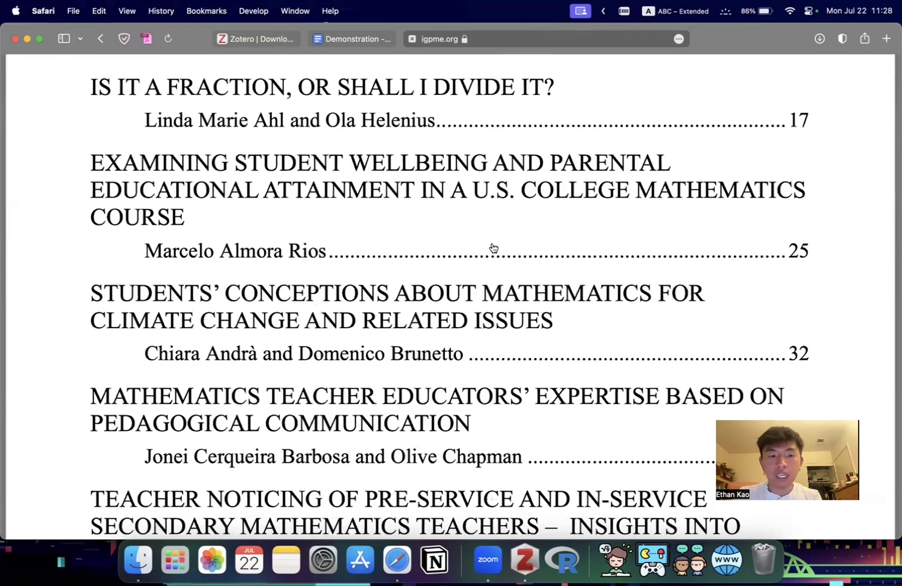
{"action": "scroll", "coordinate": [493, 248], "scroll_direction": "up", "scroll_amount": 15}
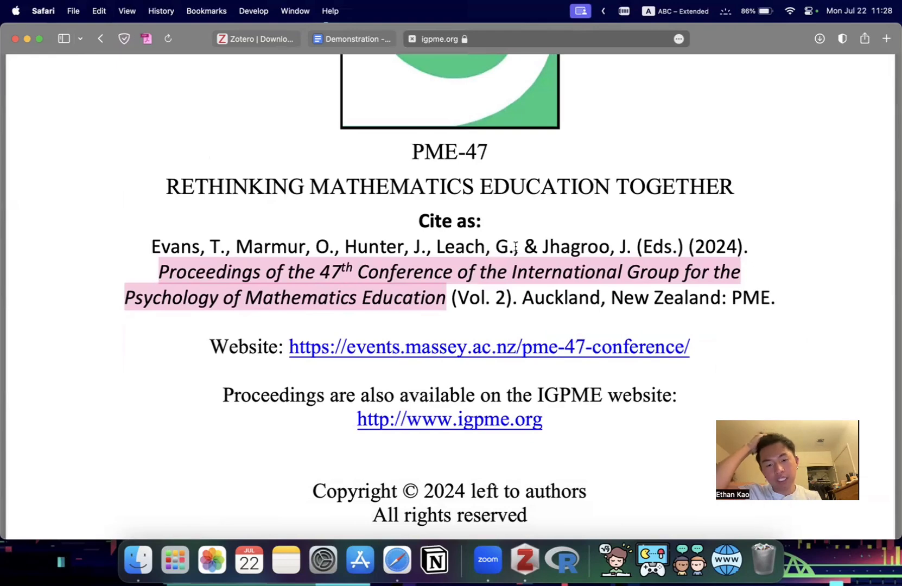
{"action": "key", "text": "super+Tab"}
{"action": "type", "text": "2004"}
{"action": "key", "text": "Return"}
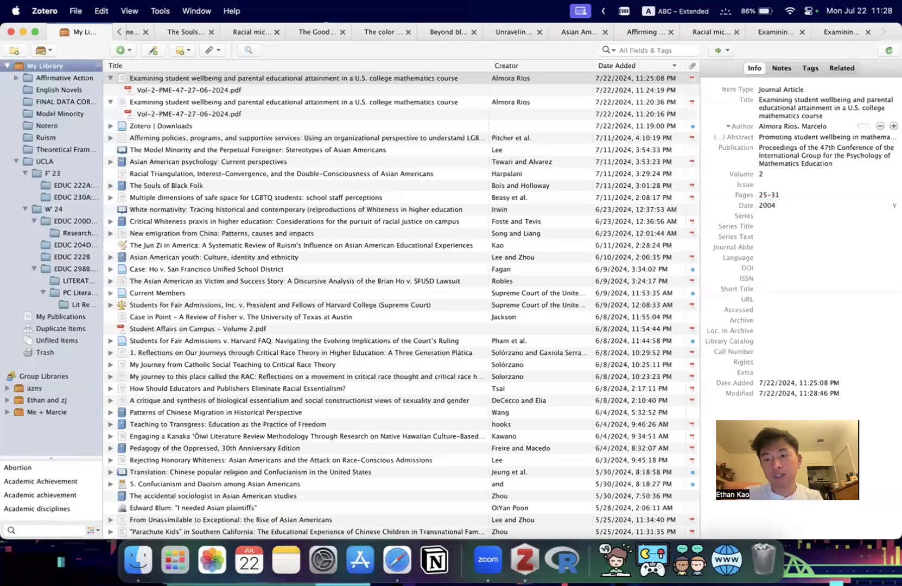
{"action": "double_click", "coordinate": [774, 205]}
{"action": "type", "text": "2"}
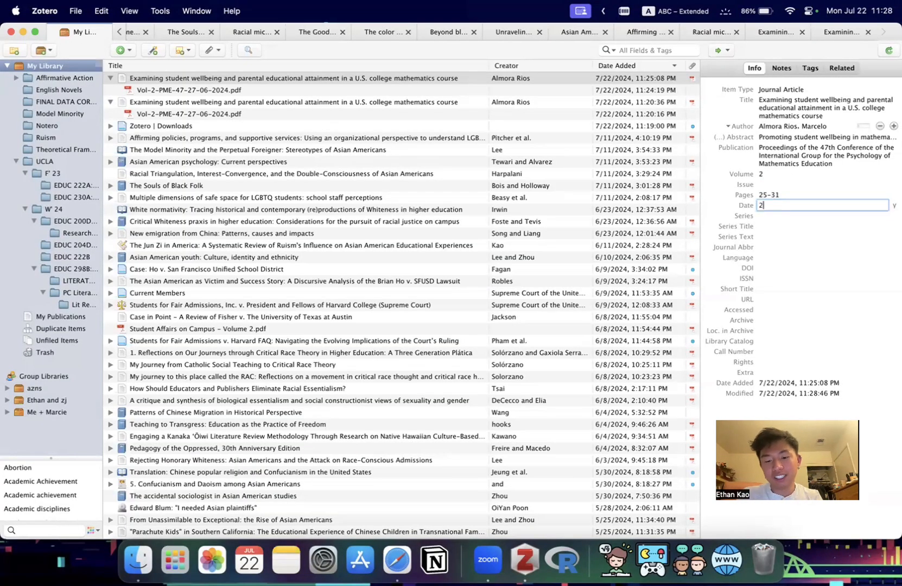
{"action": "type", "text": "024"}
{"action": "key", "text": "Return"}
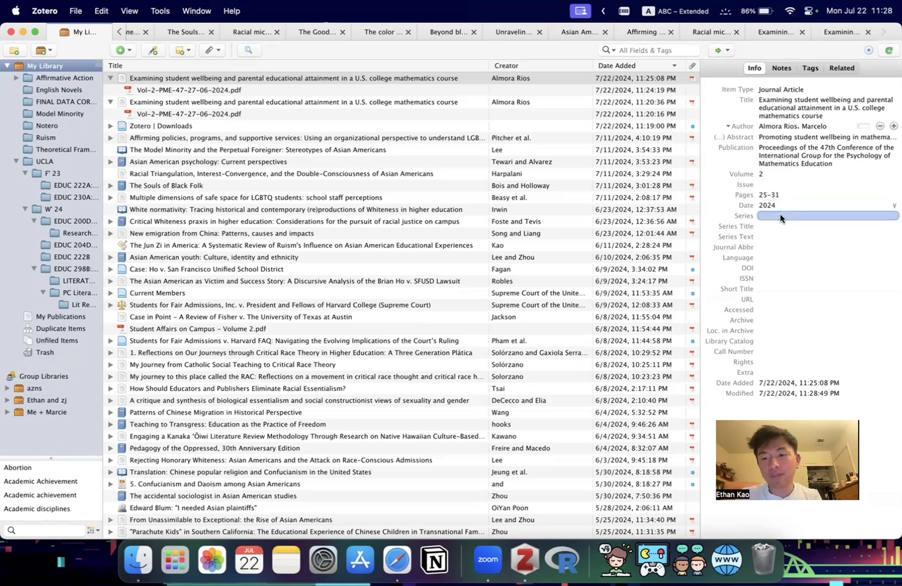
Copy the ISSN 0771-100X from the proceedings' copyright page into the article's ISSN field.
{"action": "key", "text": "super+Tab"}
{"action": "scroll", "coordinate": [528, 341], "scroll_direction": "down", "scroll_amount": 6}
{"action": "scroll", "coordinate": [479, 215], "scroll_direction": "up", "scroll_amount": 5}
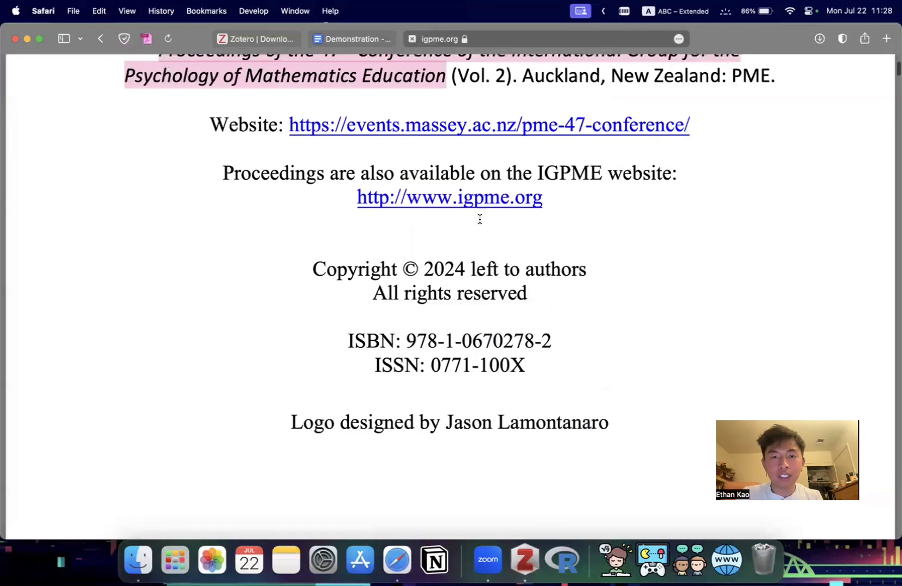
{"action": "scroll", "coordinate": [481, 219], "scroll_direction": "down", "scroll_amount": 5}
{"action": "key", "text": "super+Tab"}
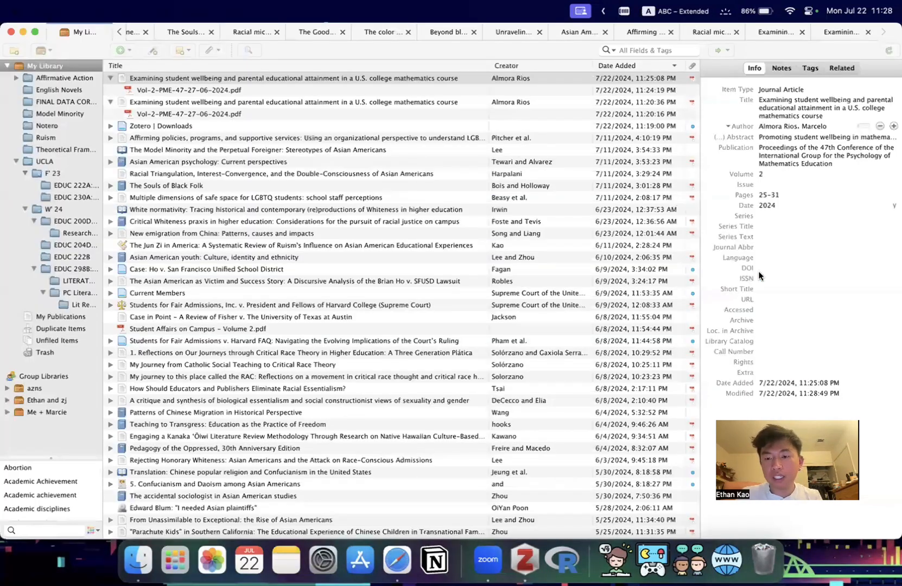
{"action": "key", "text": "super+Tab"}
{"action": "left_click_drag", "start_coordinate": [433, 412], "coordinate": [538, 411]}
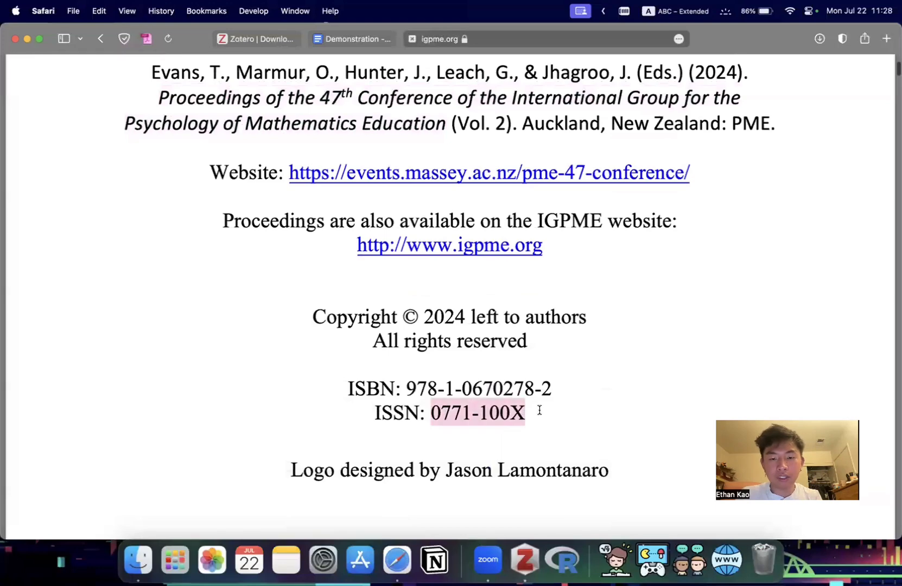
{"action": "key", "text": "super+c"}
{"action": "key", "text": "super+Tab"}
{"action": "left_click", "coordinate": [788, 277]}
{"action": "key", "text": "super+v"}
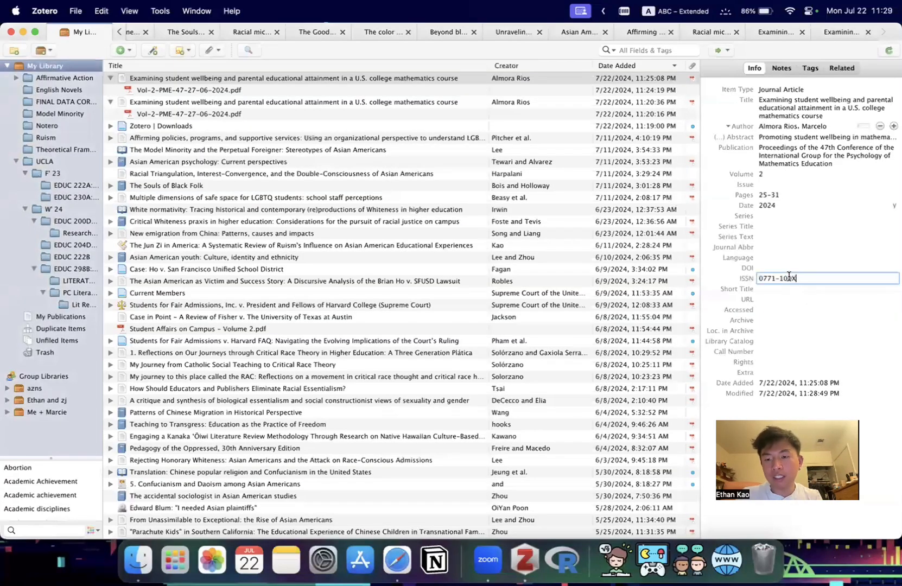
Copy the web address of the open proceedings PDF in Safari into the article's URL field in Zotero.
{"action": "key", "text": "super+Tab"}
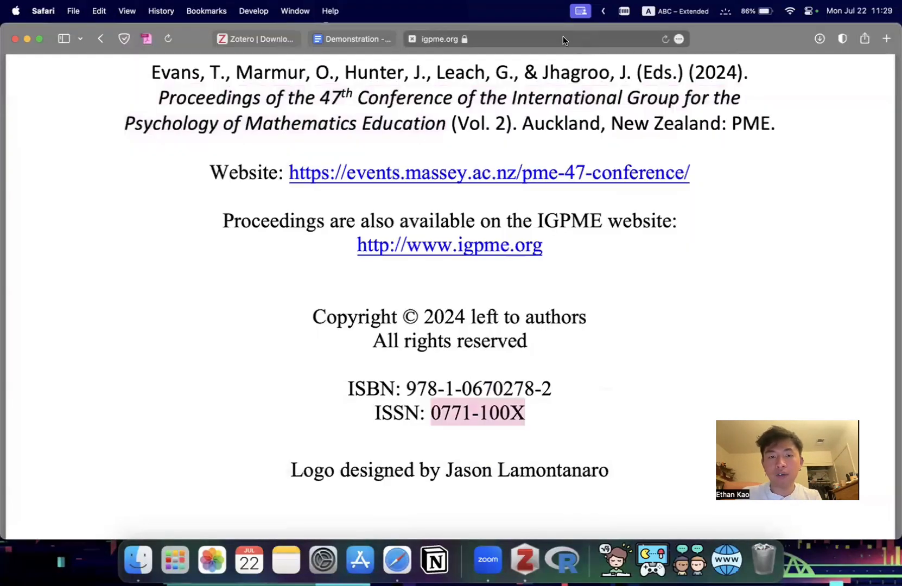
{"action": "left_click", "coordinate": [563, 36]}
{"action": "key", "text": "super+c"}
{"action": "key", "text": "super+Tab"}
{"action": "left_click", "coordinate": [773, 299]}
{"action": "key", "text": "super+v"}
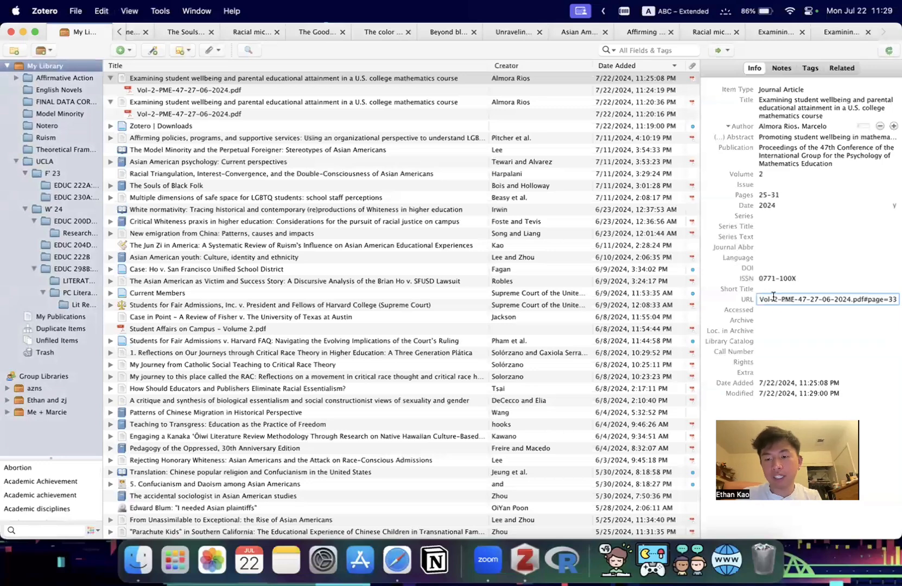
{"action": "key", "text": "Return"}
{"action": "left_click", "coordinate": [760, 310]}
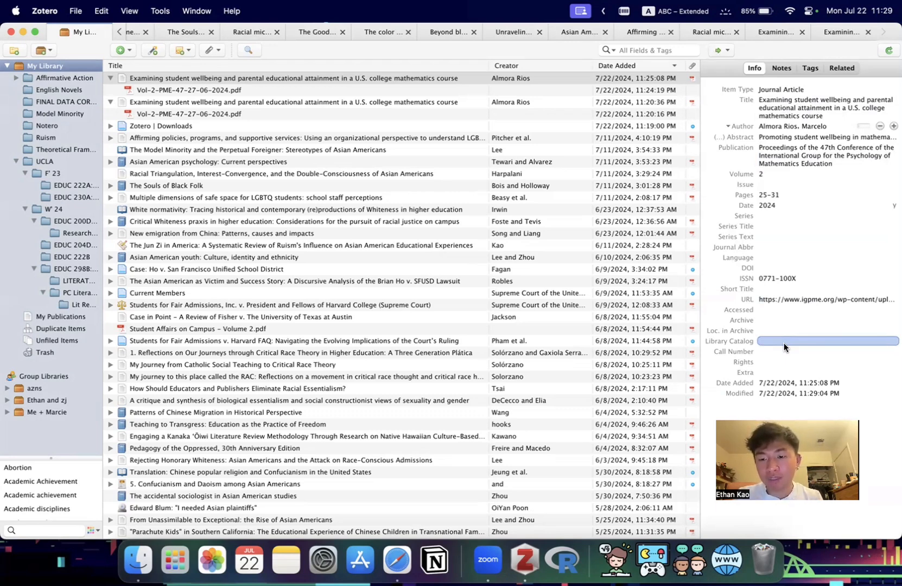
Open the Cambridge article on socioeconomic status and wellbeing from the Google Scholar results in Safari and go to its publication information.
{"action": "key", "text": "super+Tab"}
{"action": "scroll", "coordinate": [771, 301], "scroll_direction": "up", "scroll_amount": 2}
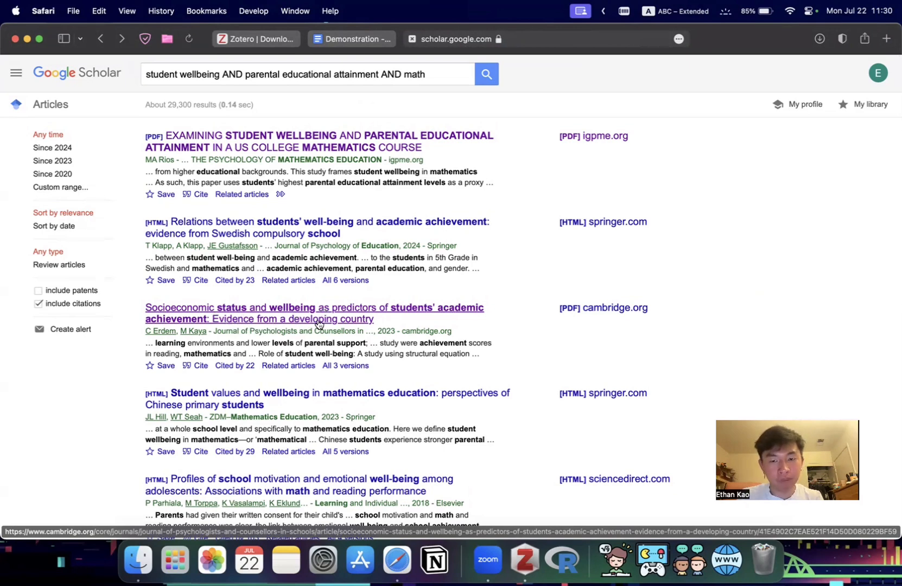
{"action": "left_click", "coordinate": [288, 314]}
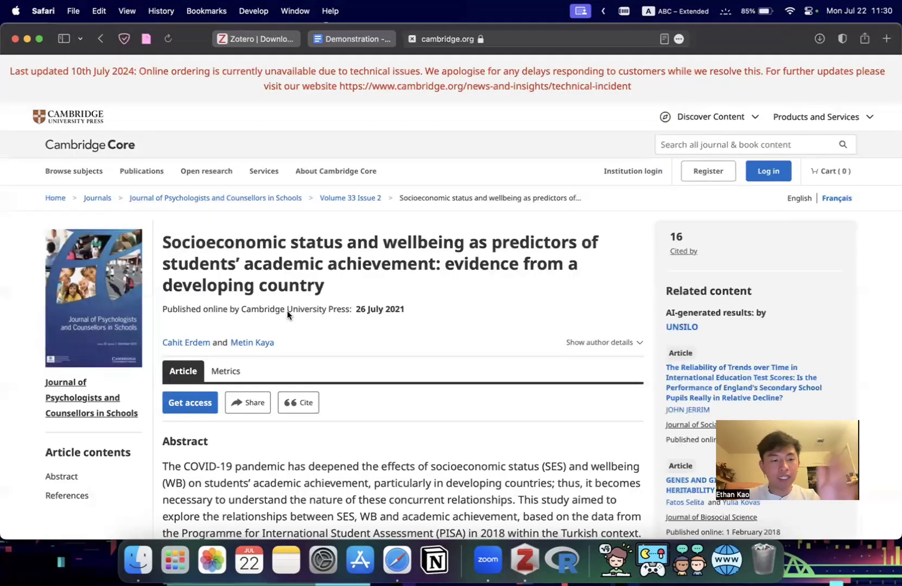
{"action": "scroll", "coordinate": [288, 313], "scroll_direction": "down", "scroll_amount": 6}
{"action": "scroll", "coordinate": [287, 315], "scroll_direction": "down", "scroll_amount": 3}
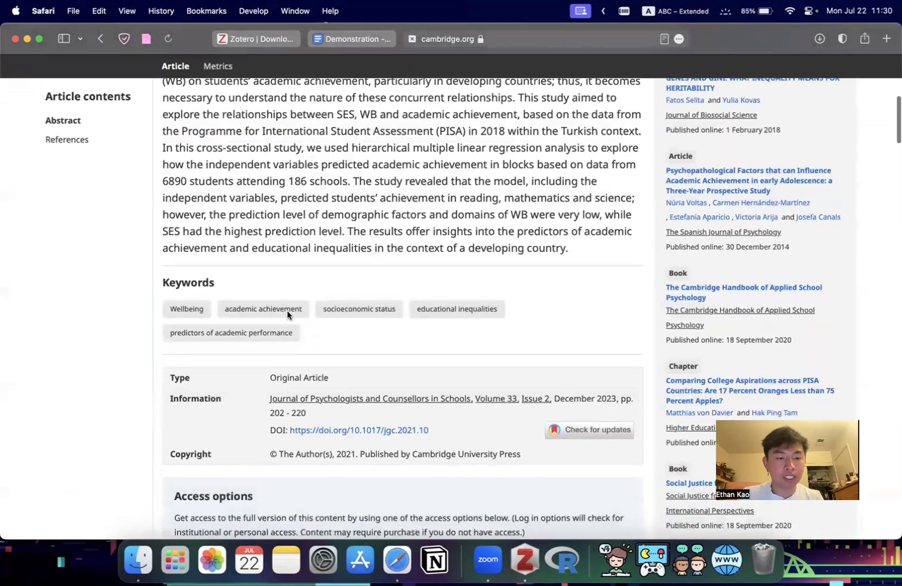
Save the Cambridge article on socioeconomic status and wellbeing to My Library with the Zotero Connector.
{"action": "scroll", "coordinate": [288, 381], "scroll_direction": "down", "scroll_amount": 3}
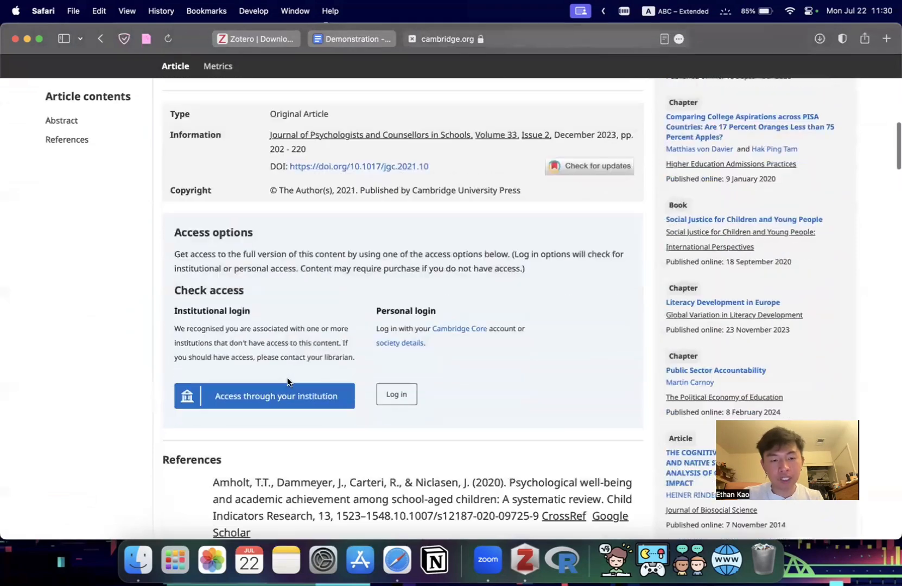
{"action": "scroll", "coordinate": [287, 379], "scroll_direction": "up", "scroll_amount": 4}
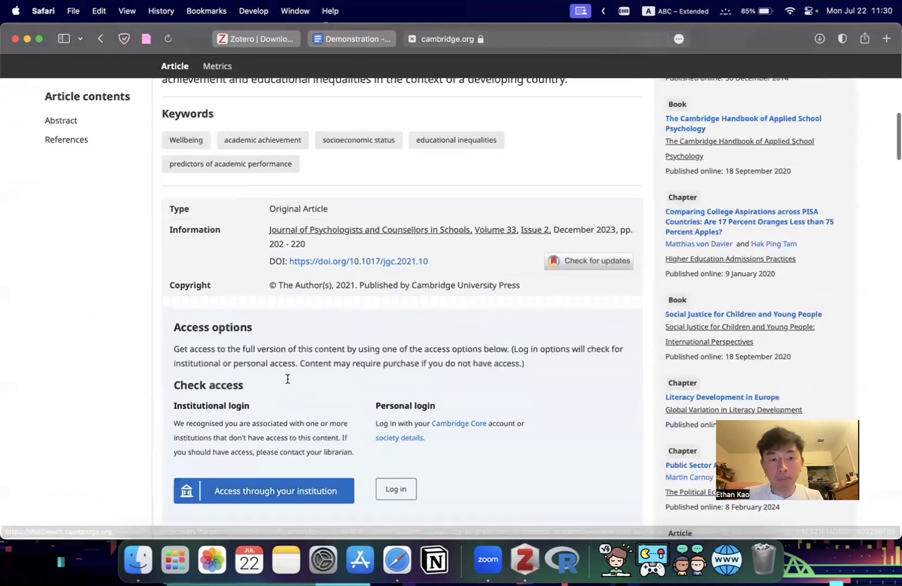
{"action": "scroll", "coordinate": [288, 382], "scroll_direction": "up", "scroll_amount": 7}
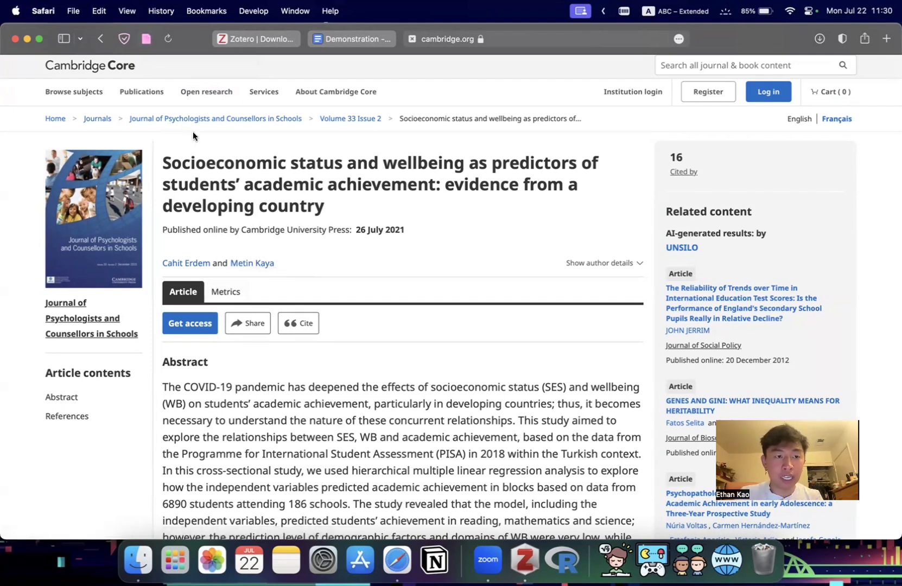
{"action": "left_click", "coordinate": [145, 39]}
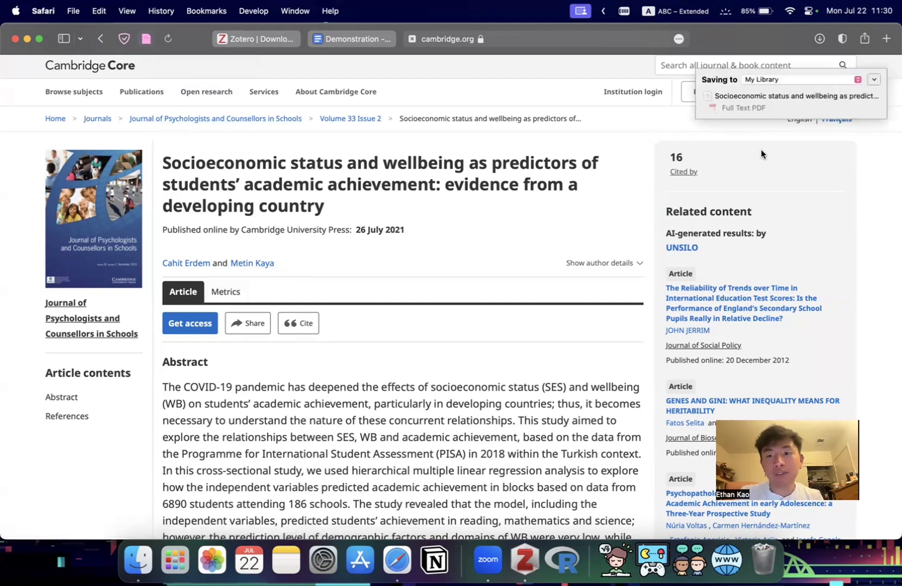
{"action": "left_click", "coordinate": [872, 79]}
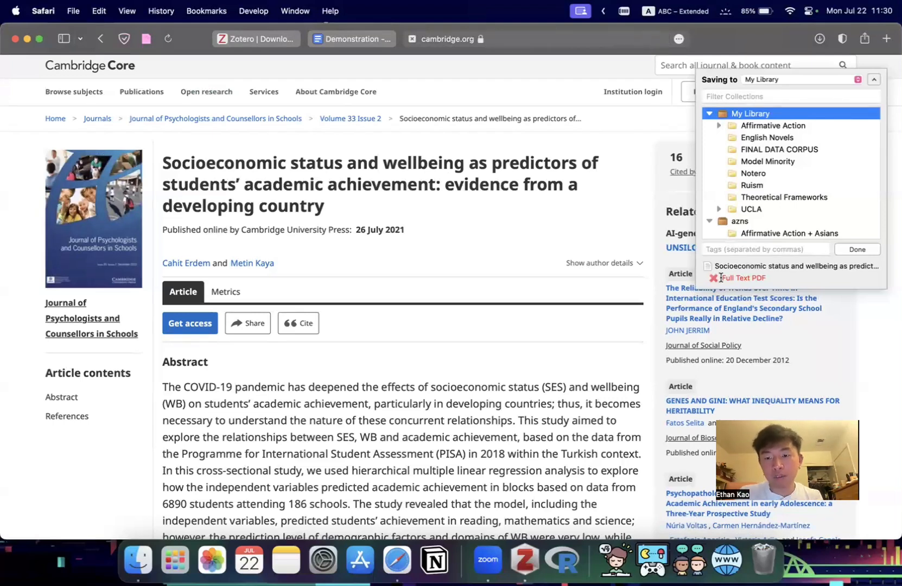
{"action": "left_click", "coordinate": [845, 250]}
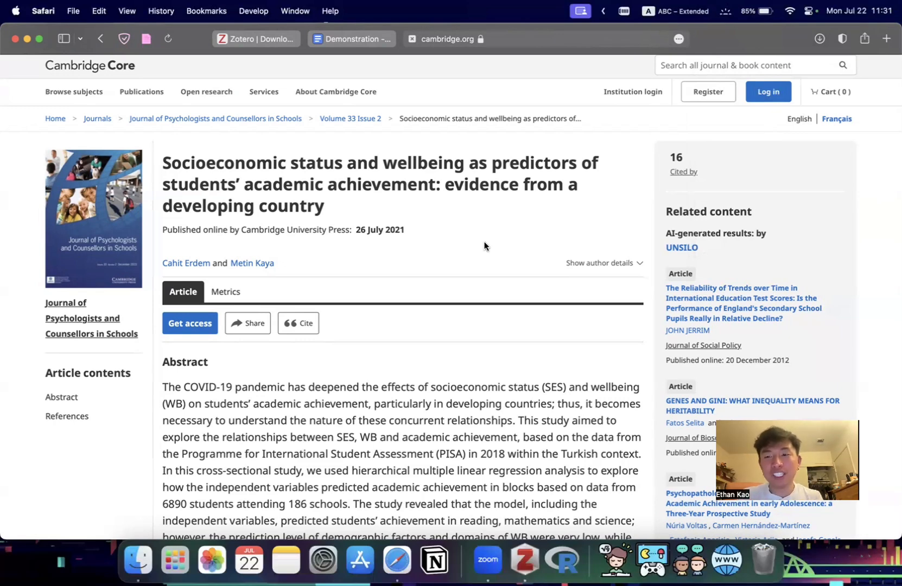
Switch to Zotero and capitalize "Evidence" after the colon in the newly saved article's title.
{"action": "key", "text": "super+Tab"}
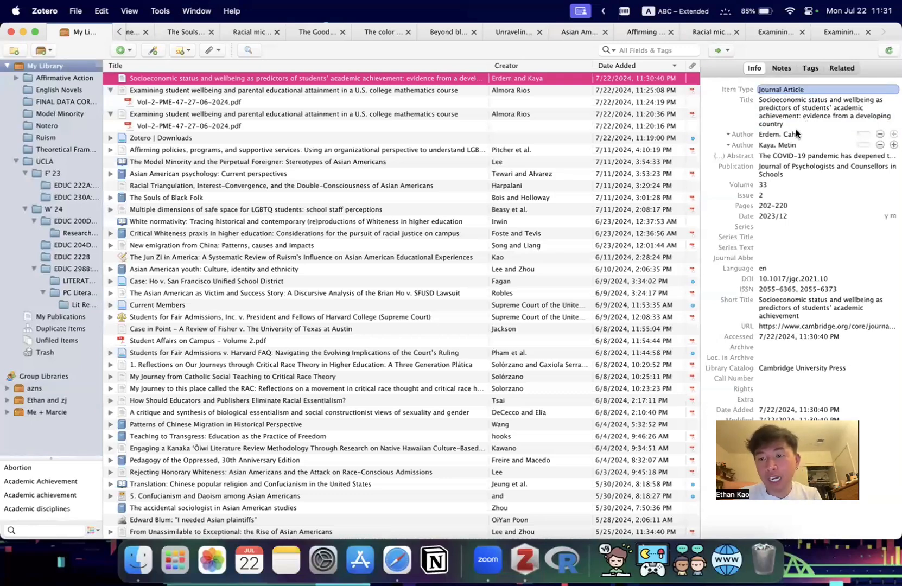
{"action": "left_click", "coordinate": [806, 110]}
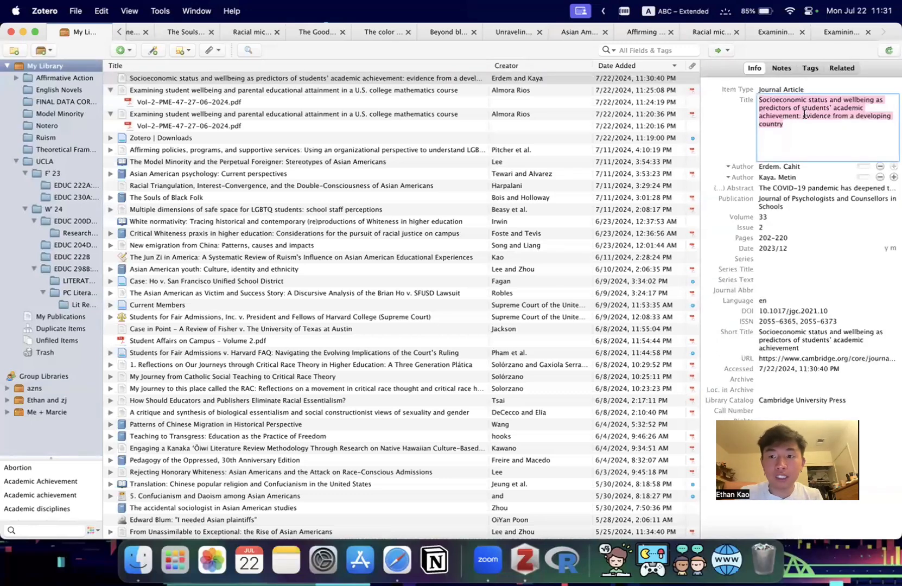
{"action": "left_click", "coordinate": [806, 116]}
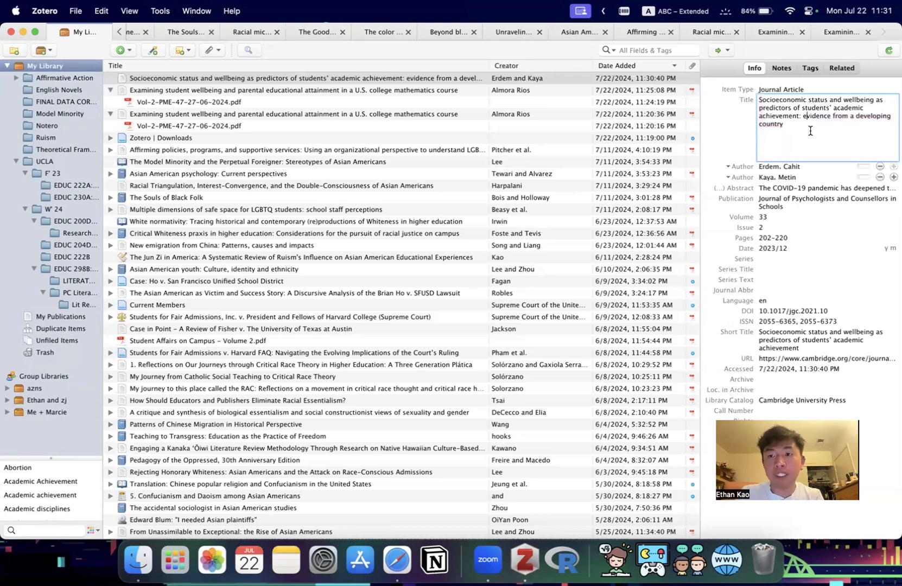
{"action": "key", "text": "BackSpace"}
{"action": "type", "text": "E"}
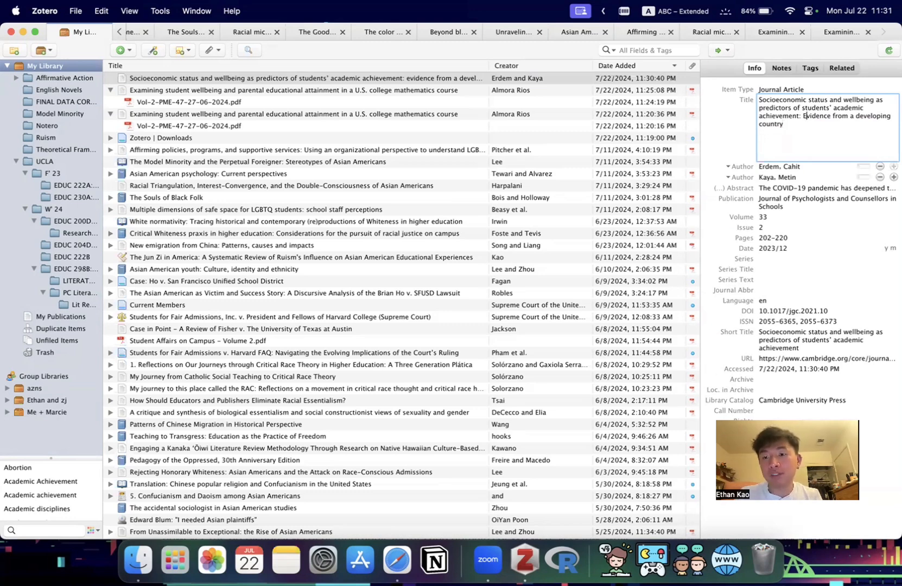
{"action": "key", "text": "Return"}
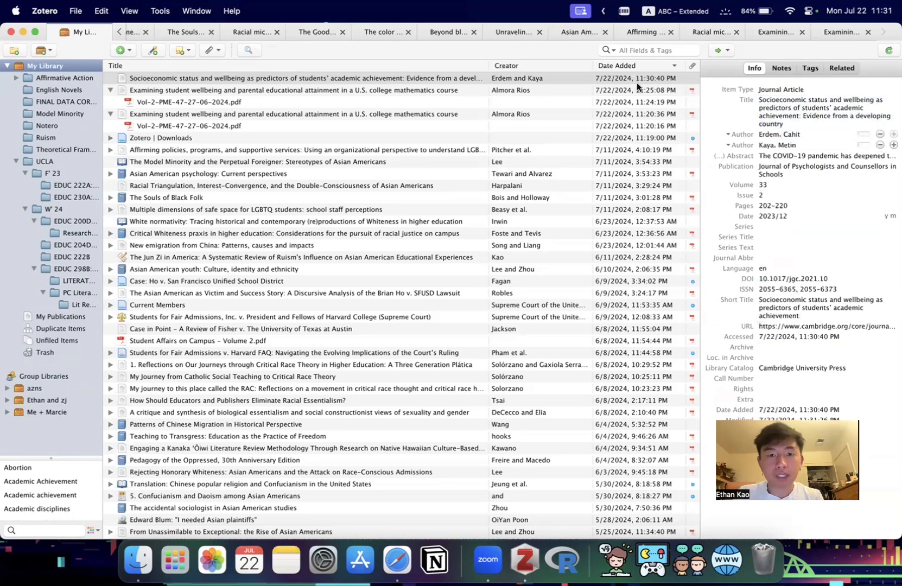
Open the saved article's web page from its Zotero entry, look over the page, and return to the entry in Zotero.
{"action": "left_click", "coordinate": [336, 80]}
{"action": "double_click", "coordinate": [336, 80]}
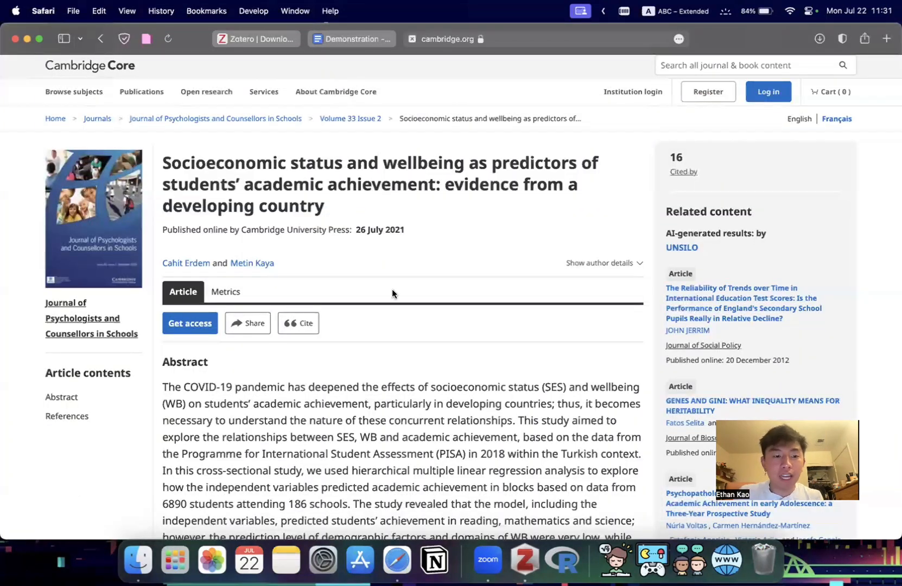
{"action": "scroll", "coordinate": [391, 290], "scroll_direction": "down", "scroll_amount": 1}
{"action": "scroll", "coordinate": [278, 313], "scroll_direction": "down", "scroll_amount": 1}
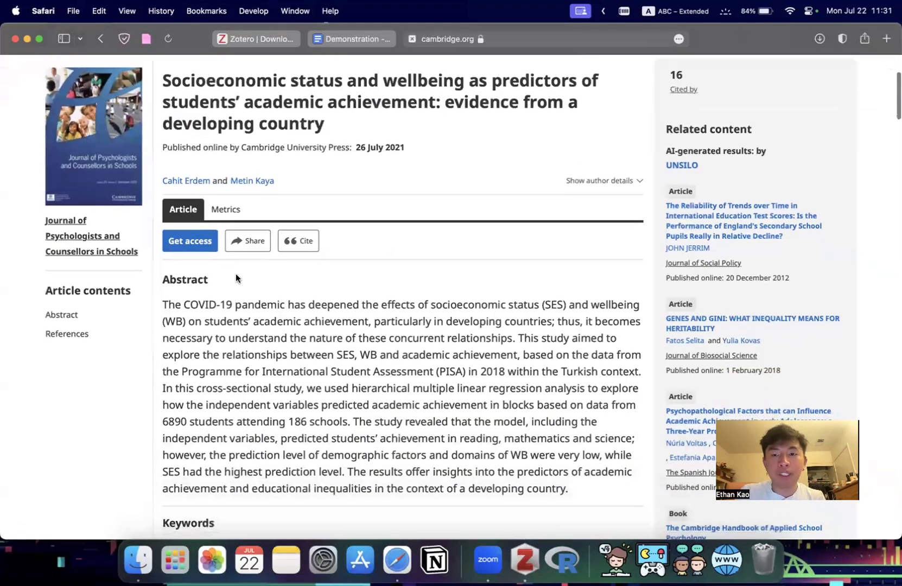
{"action": "scroll", "coordinate": [264, 300], "scroll_direction": "up", "scroll_amount": 2}
{"action": "key", "text": "super+Tab"}
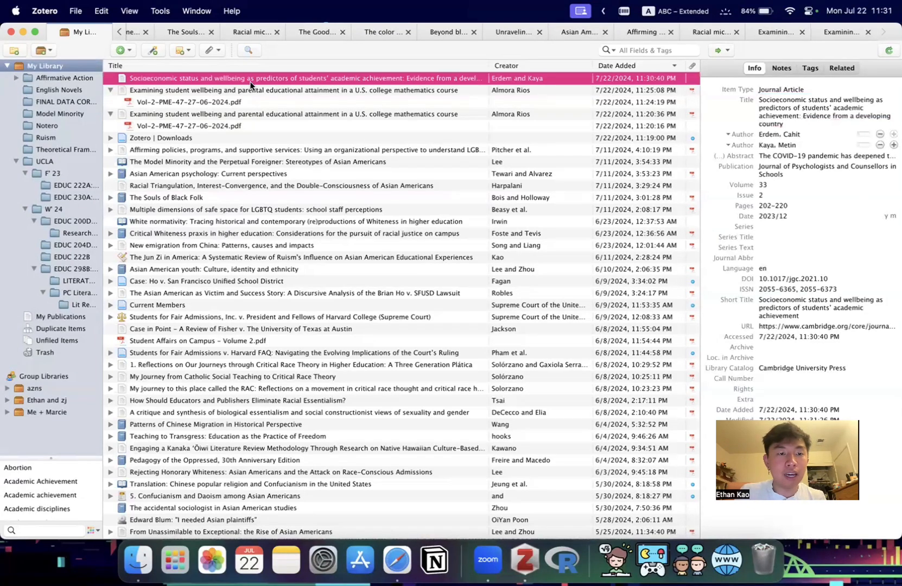
{"action": "left_click", "coordinate": [140, 102]}
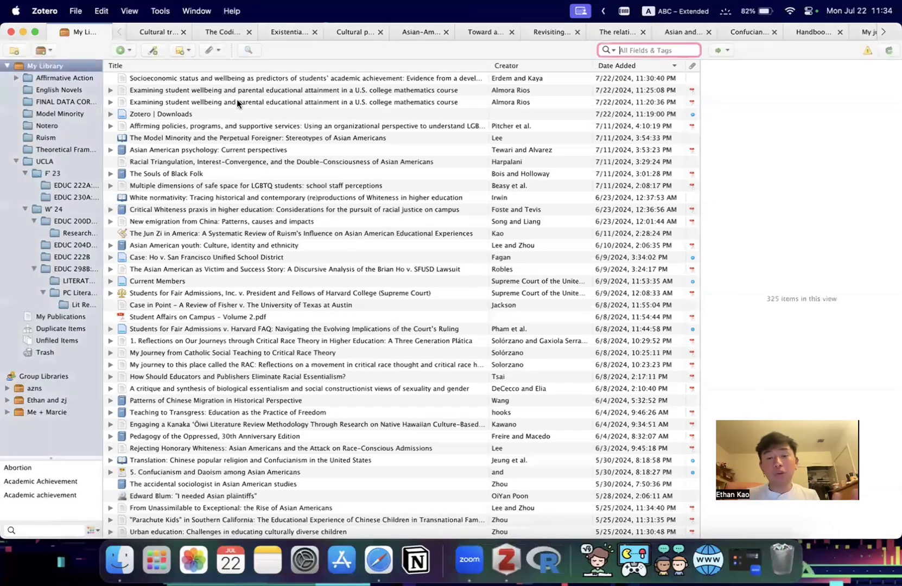
{"action": "left_click", "coordinate": [205, 77]}
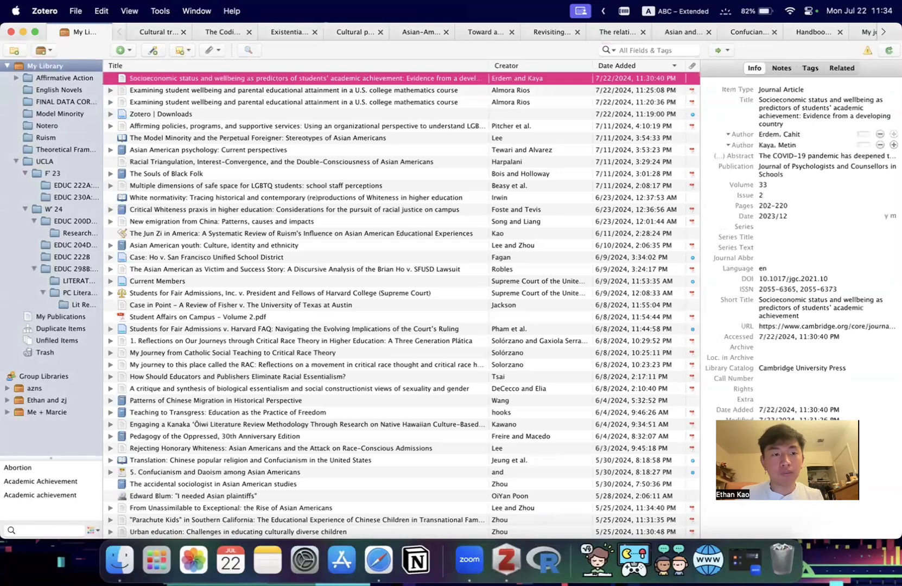
Switch to the Zotero Demonstration document in Google Docs, search its add-ons marketplace for "zotero", and review the Zotero commands available in the document.
{"action": "key", "text": "super+Tab"}
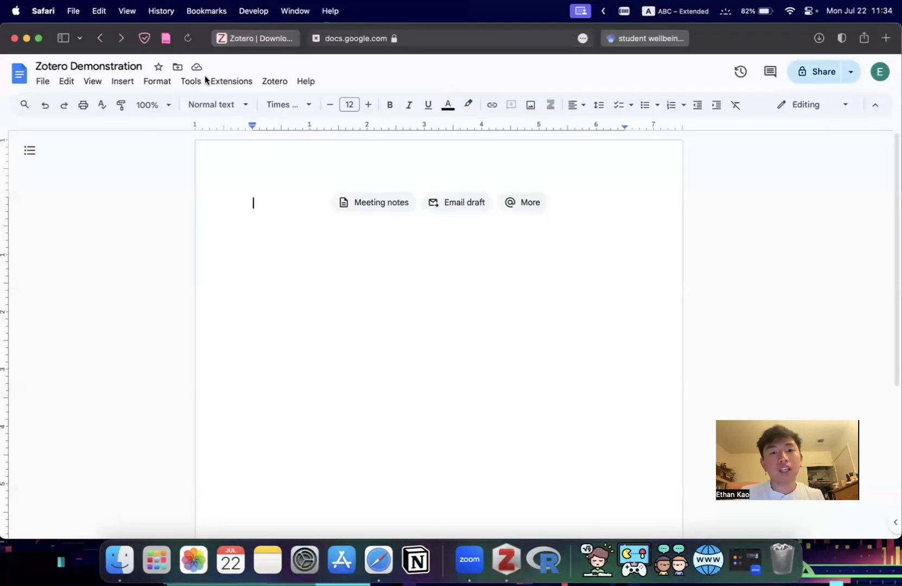
{"action": "left_click", "coordinate": [274, 210]}
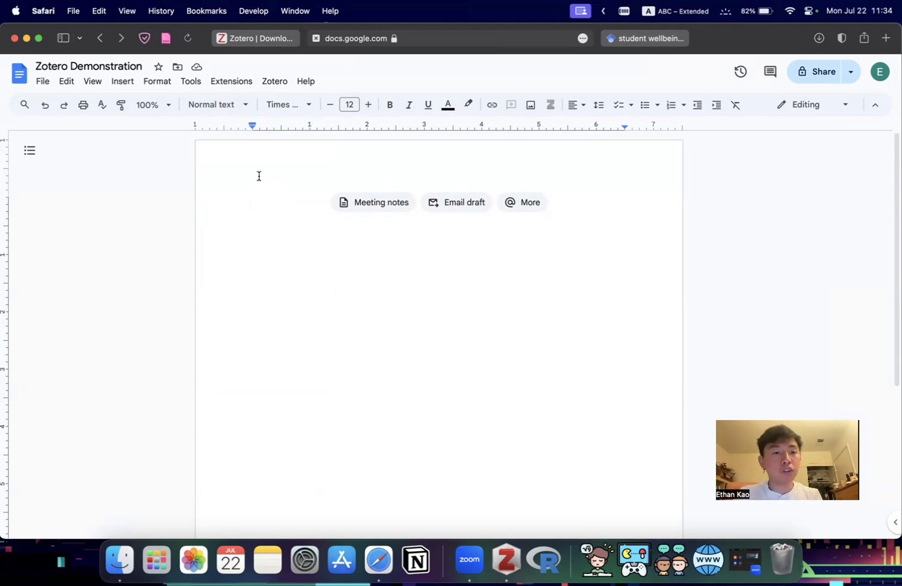
{"action": "left_click", "coordinate": [223, 84]}
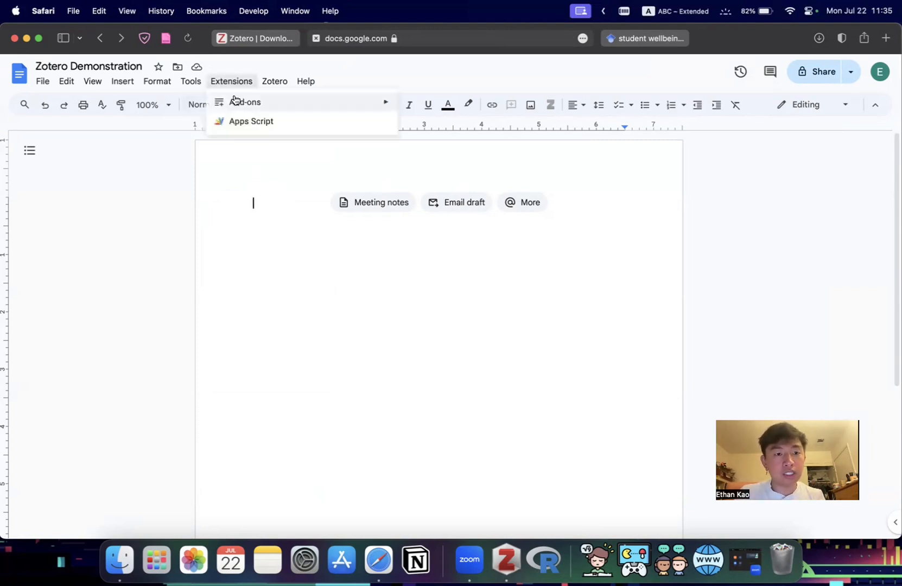
{"action": "mouse_move", "coordinate": [236, 101]}
{"action": "left_click", "coordinate": [418, 107]}
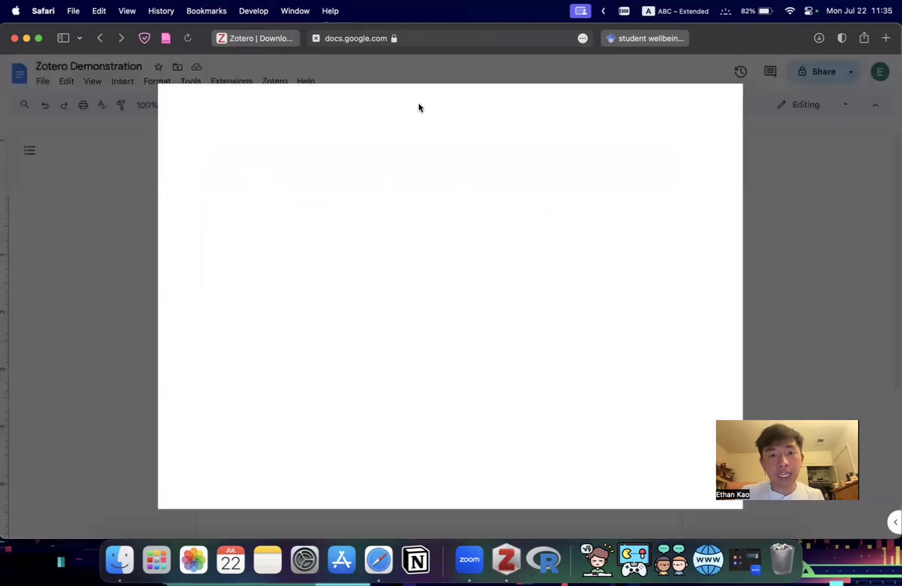
{"action": "left_click", "coordinate": [433, 106]}
{"action": "type", "text": "zotoer"}
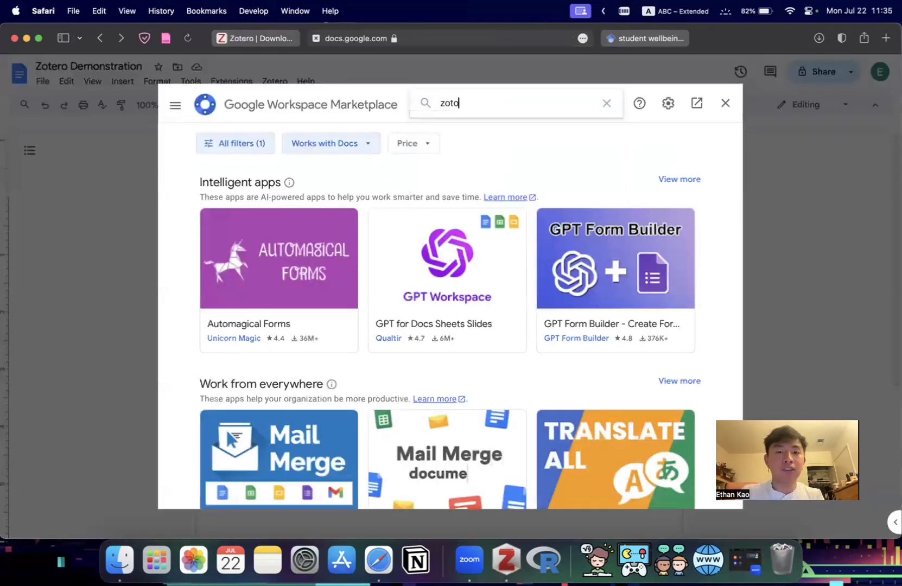
{"action": "key", "text": "BackSpace"}
{"action": "key", "text": "BackSpace"}
{"action": "key", "text": "BackSpace"}
{"action": "key", "text": "BackSpace"}
{"action": "type", "text": "tero"}
{"action": "key", "text": "Return"}
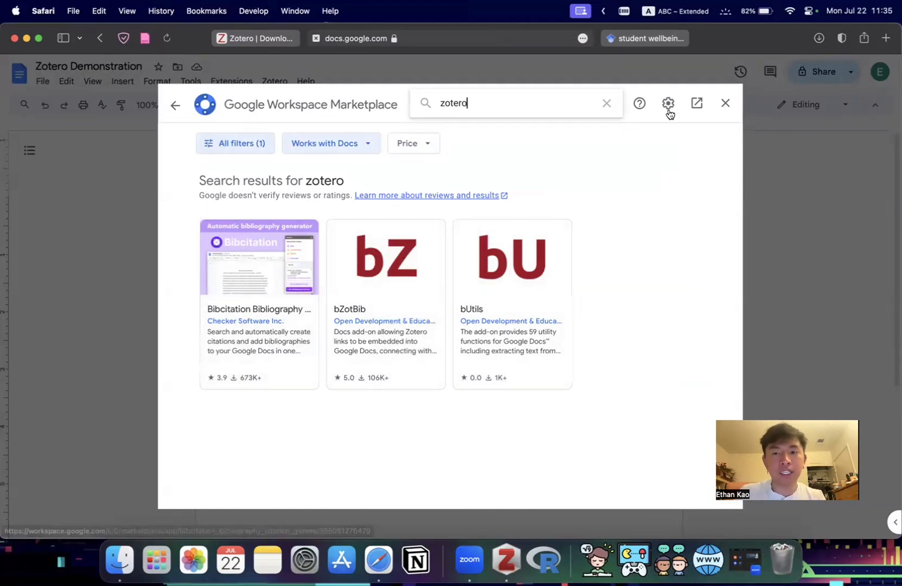
{"action": "left_click", "coordinate": [725, 103]}
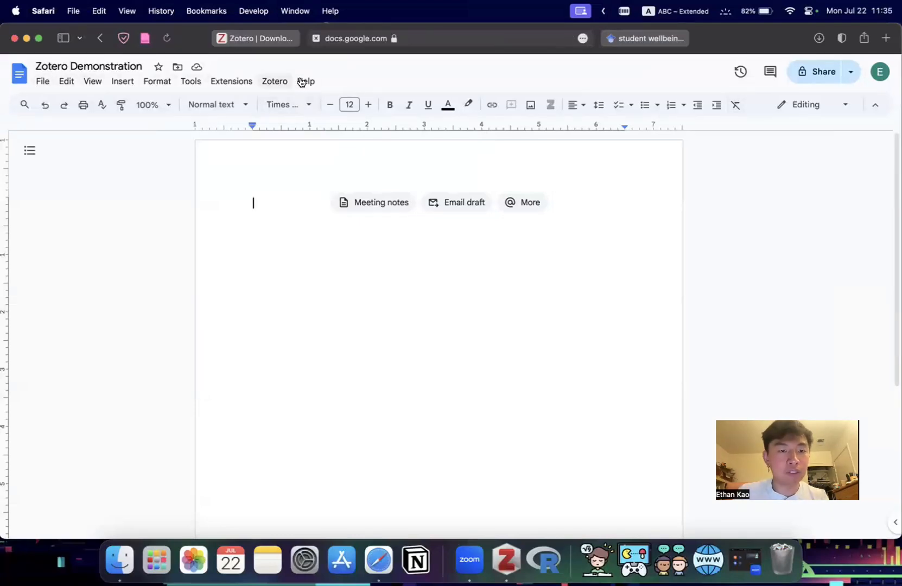
{"action": "left_click", "coordinate": [274, 83]}
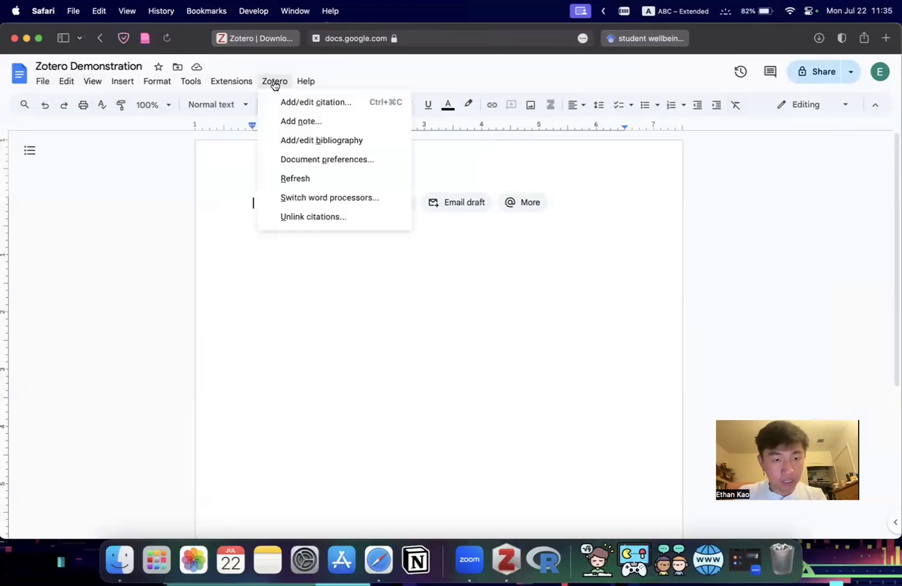
{"action": "left_click", "coordinate": [303, 280]}
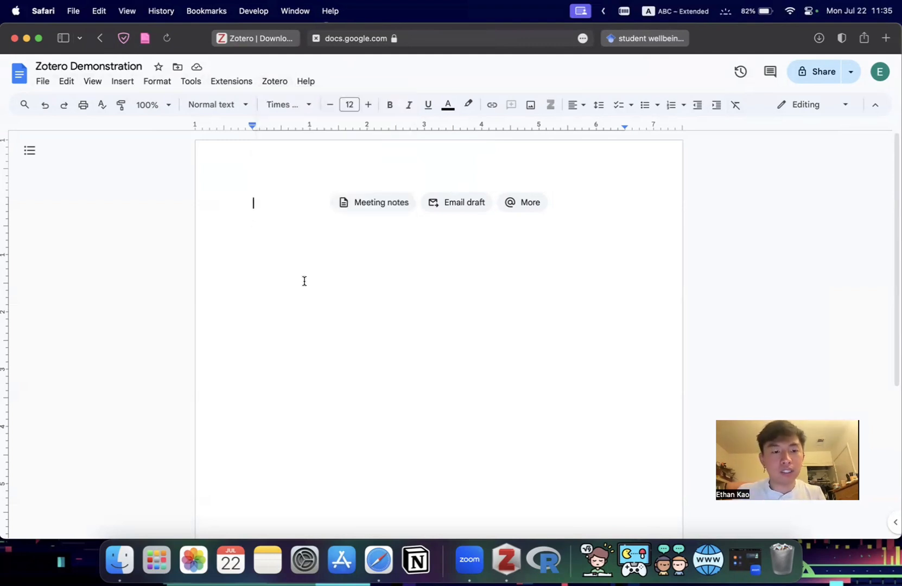
Write "Student wellbeing can be predicted by parental educational attainment" in the blank document.
{"action": "type", "text": "Student well"}
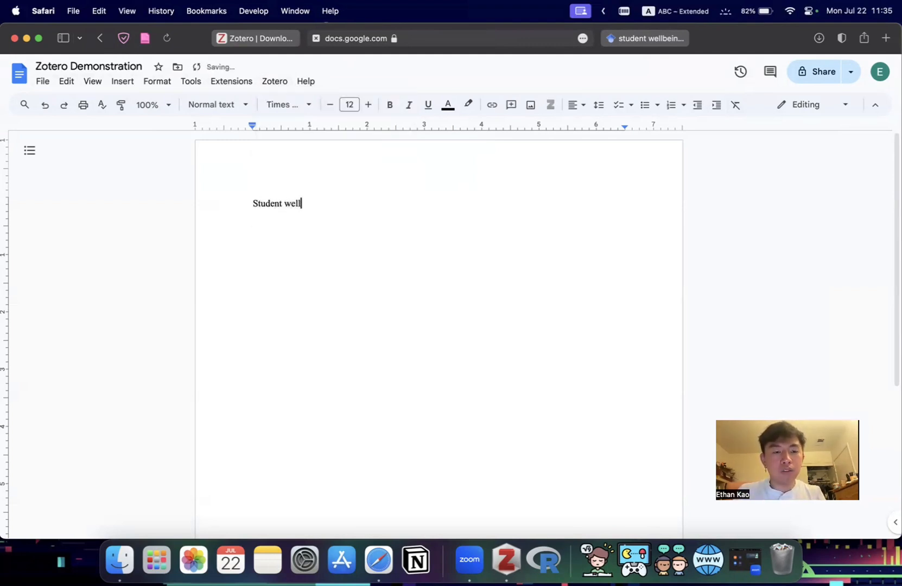
{"action": "type", "text": "being can be predict"}
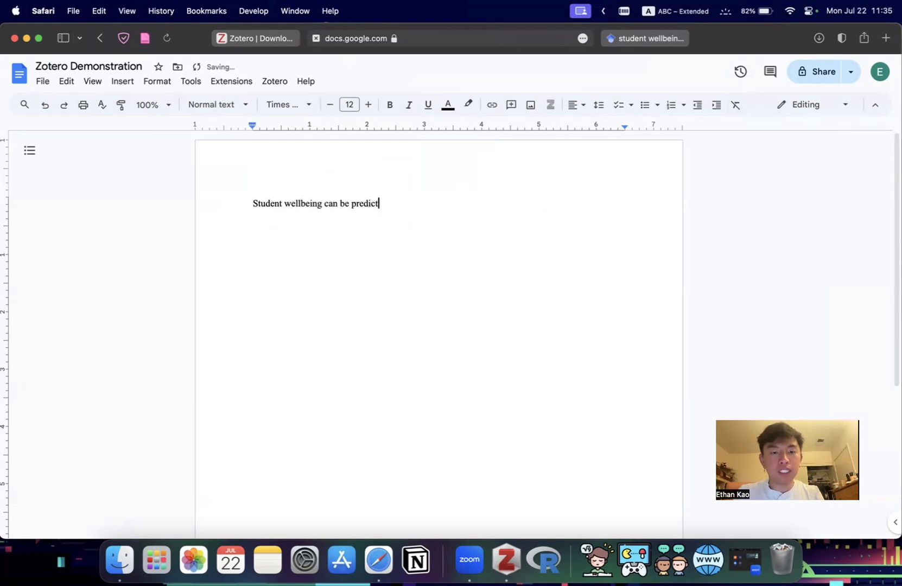
{"action": "type", "text": "ed by p"}
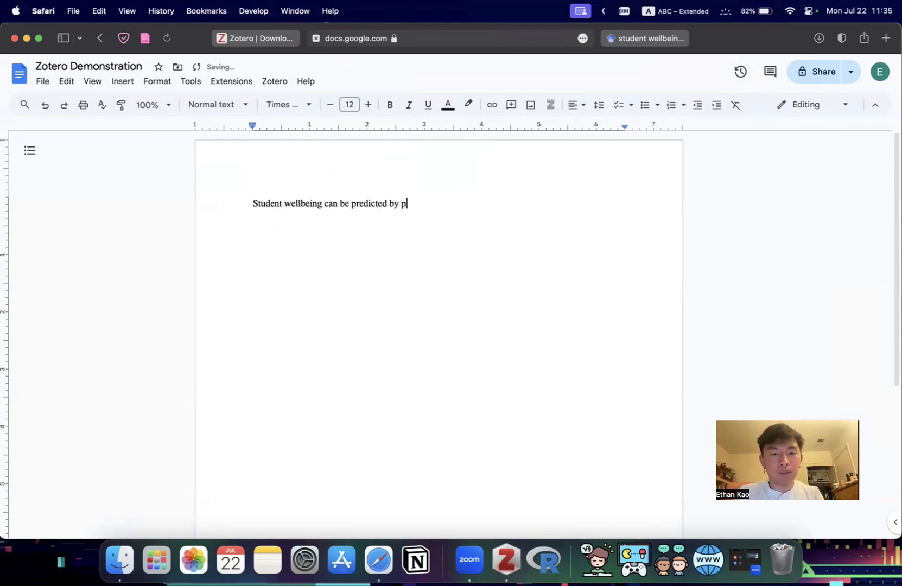
{"action": "type", "text": "arental educational attainment"}
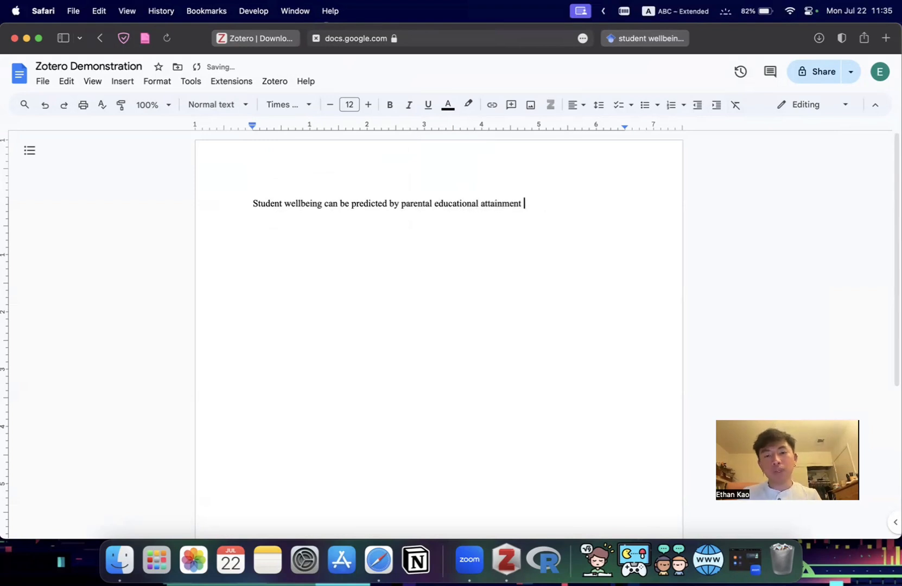
Try a hand-written parenthetical citation with the author's surname and 2024 after "attainment", and delete it together with the full stop.
{"action": "type", "text": " ("}
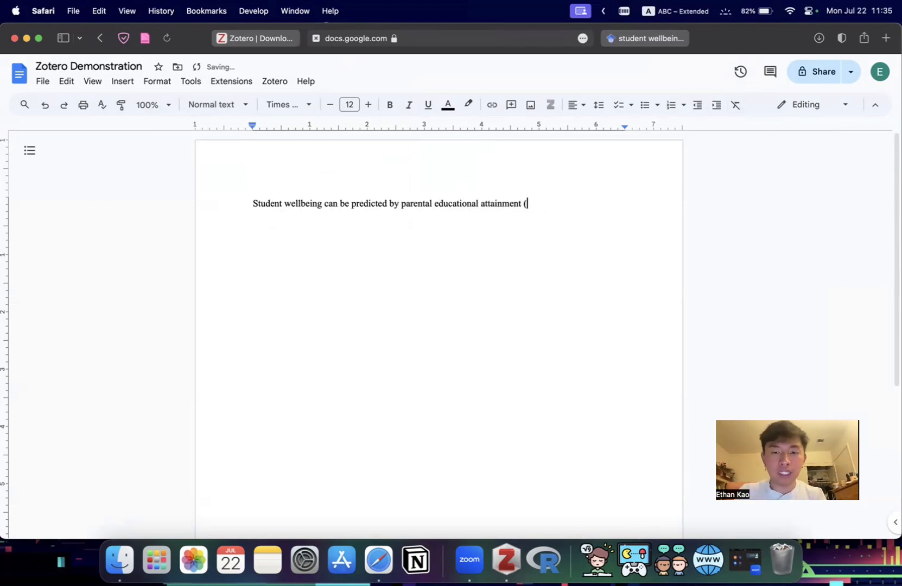
{"action": "type", "text": "Almora Rios, "}
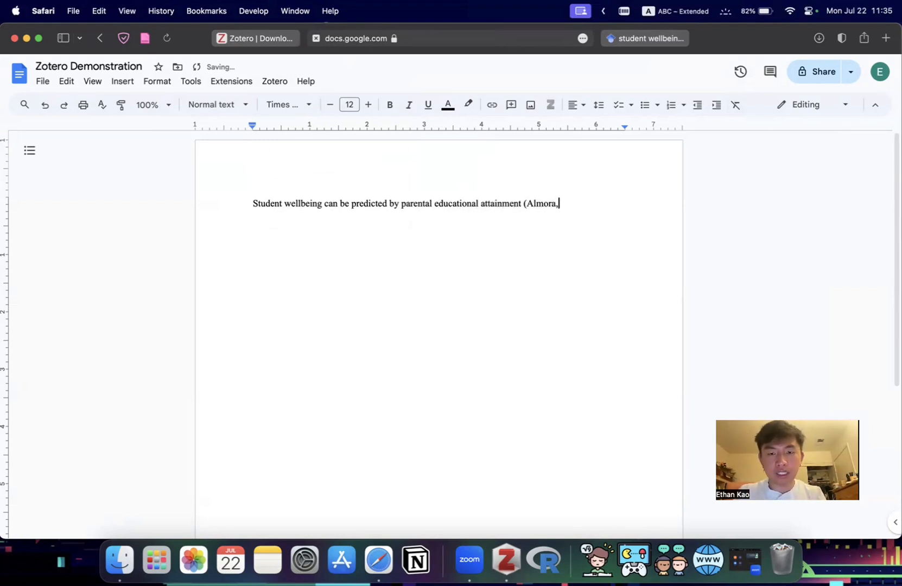
{"action": "type", "text": "2024)."}
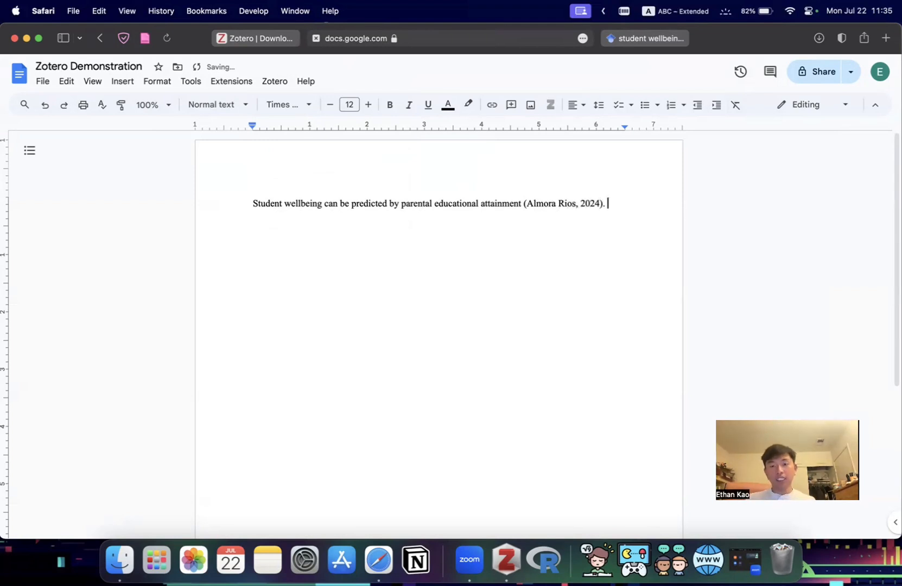
{"action": "key", "text": "BackSpace"}
{"action": "key", "text": "BackSpace"}
{"action": "key", "text": "BackSpace"}
{"action": "key", "text": "BackSpace"}
{"action": "key", "text": "BackSpace"}
{"action": "key", "text": "BackSpace"}
{"action": "key", "text": "BackSpace"}
{"action": "key", "text": "BackSpace"}
{"action": "key", "text": "BackSpace"}
{"action": "key", "text": "BackSpace"}
{"action": "key", "text": "BackSpace"}
{"action": "key", "text": "BackSpace"}
{"action": "key", "text": "BackSpace"}
{"action": "key", "text": "BackSpace"}
{"action": "key", "text": "BackSpace"}
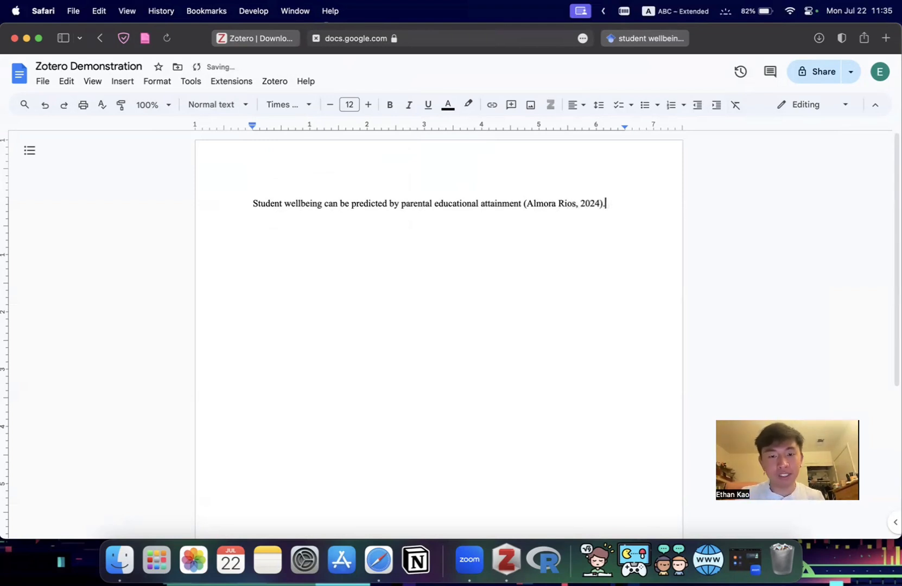
{"action": "key", "text": "BackSpace"}
{"action": "key", "text": "BackSpace"}
{"action": "key", "text": "BackSpace"}
{"action": "key", "text": "BackSpace"}
{"action": "key", "text": "BackSpace"}
{"action": "key", "text": "BackSpace"}
{"action": "key", "text": "BackSpace"}
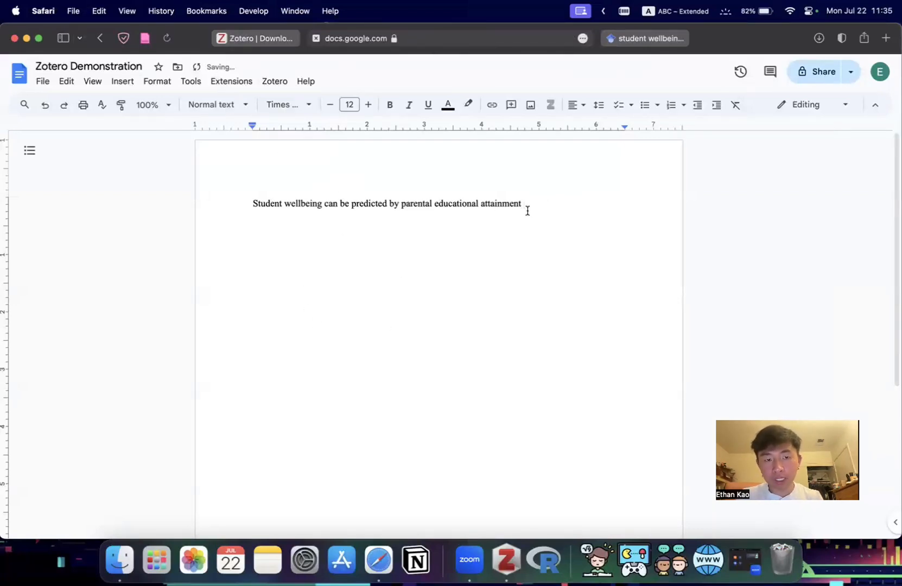
Start a Zotero citation after "attainment" and accept American Psychological Association (APA) 7th edition as the document's citation style.
{"action": "left_click", "coordinate": [274, 82]}
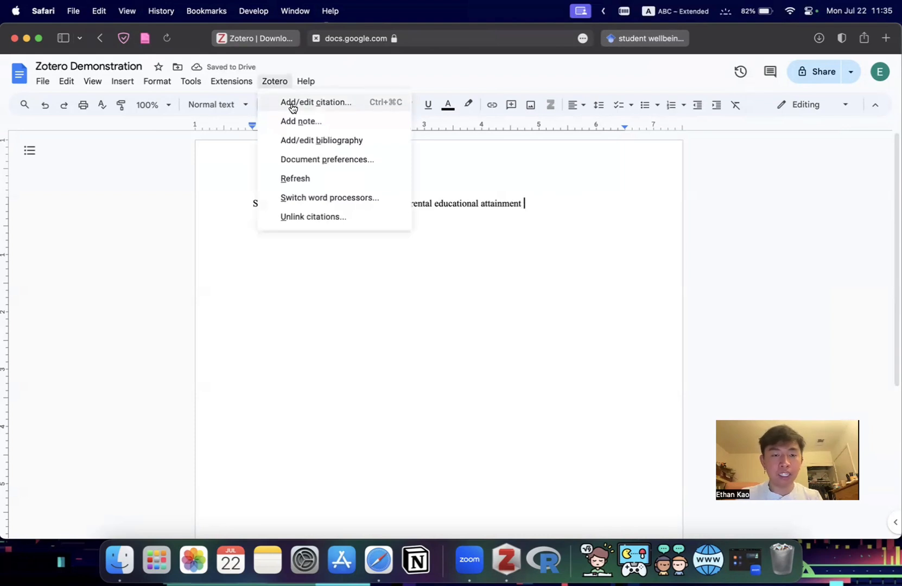
{"action": "left_click", "coordinate": [351, 107]}
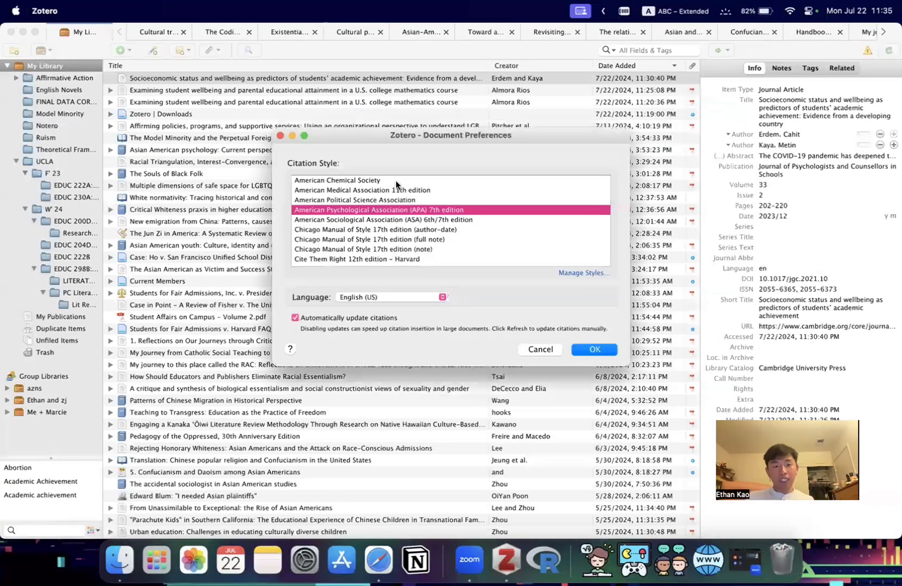
{"action": "scroll", "coordinate": [399, 236], "scroll_direction": "down", "scroll_amount": 3}
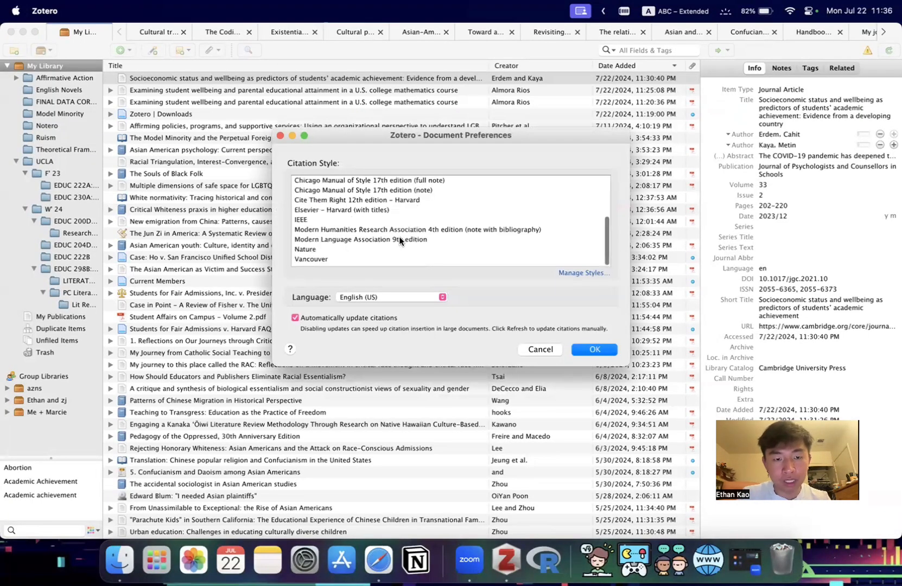
{"action": "scroll", "coordinate": [399, 237], "scroll_direction": "up", "scroll_amount": 3}
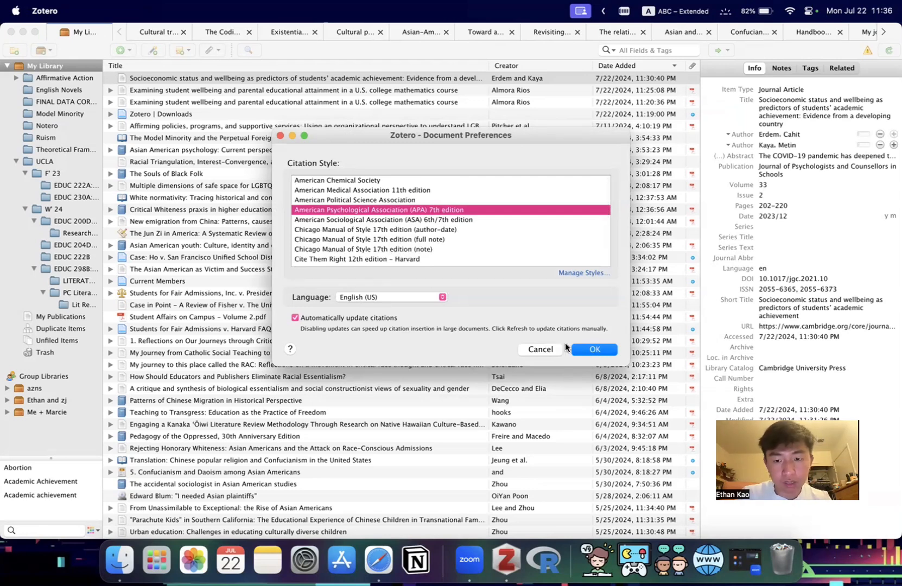
{"action": "left_click", "coordinate": [583, 347]}
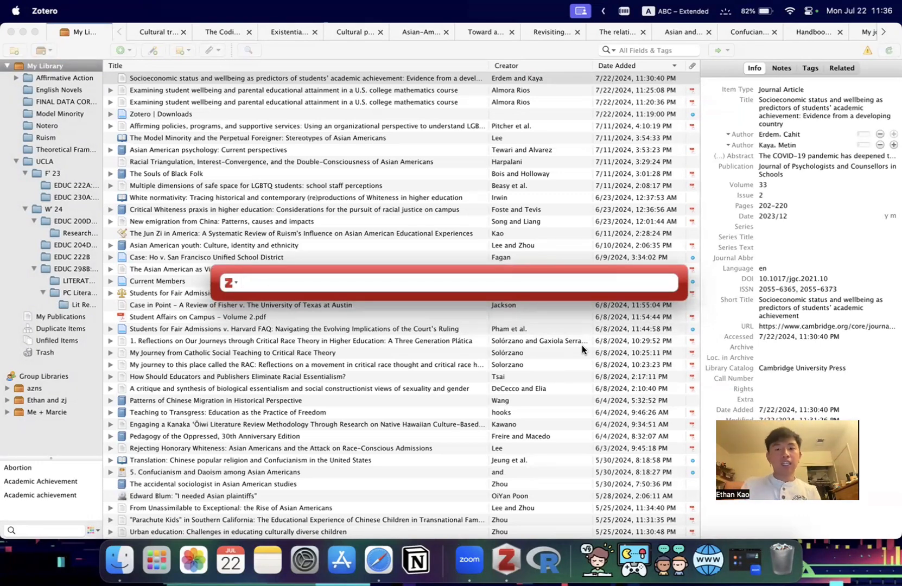
Cite the 2024 proceedings version of "Examining student wellbeing and parental educational attainment" from the library and end the sentence with a full stop.
{"action": "type", "text": "almora rios"}
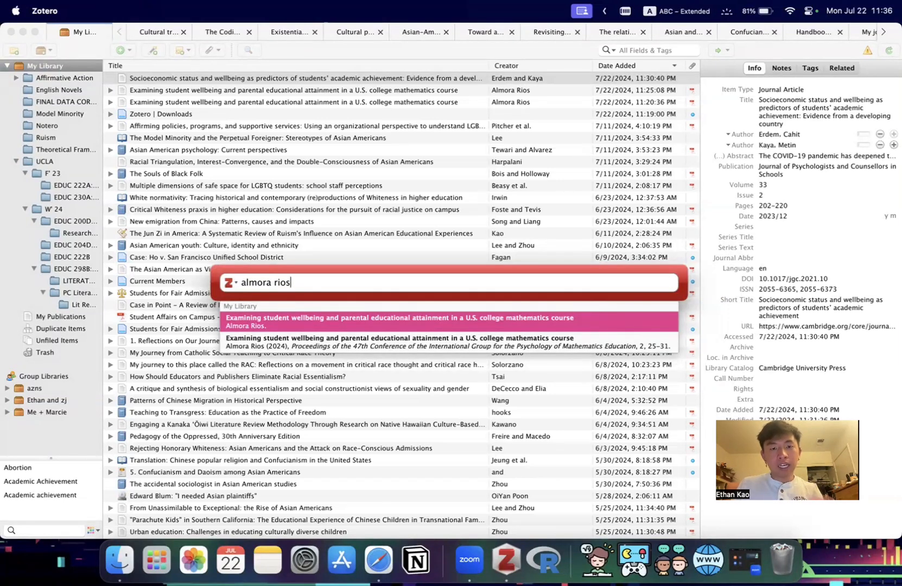
{"action": "key", "text": "Down"}
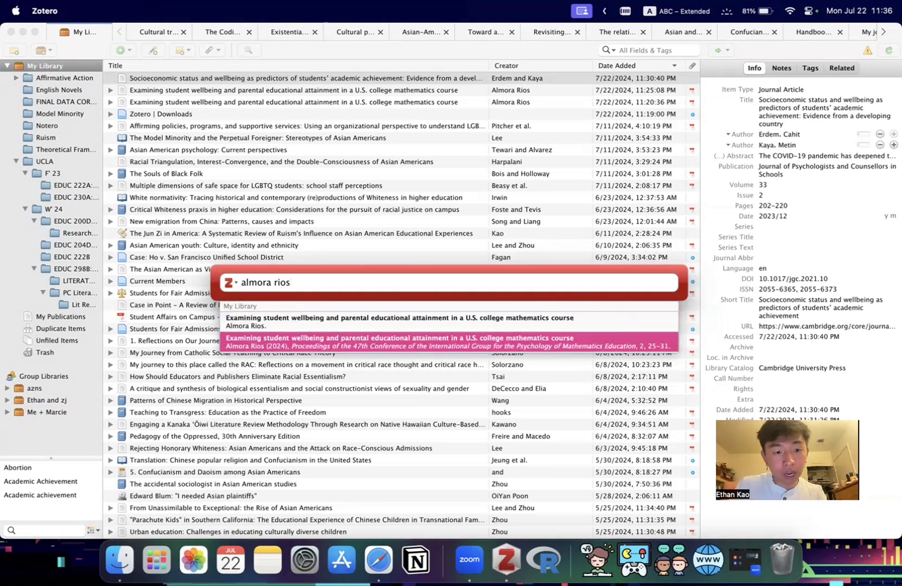
{"action": "key", "text": "Up"}
{"action": "key", "text": "Down"}
{"action": "key", "text": "Up"}
{"action": "key", "text": "Down"}
{"action": "key", "text": "Up"}
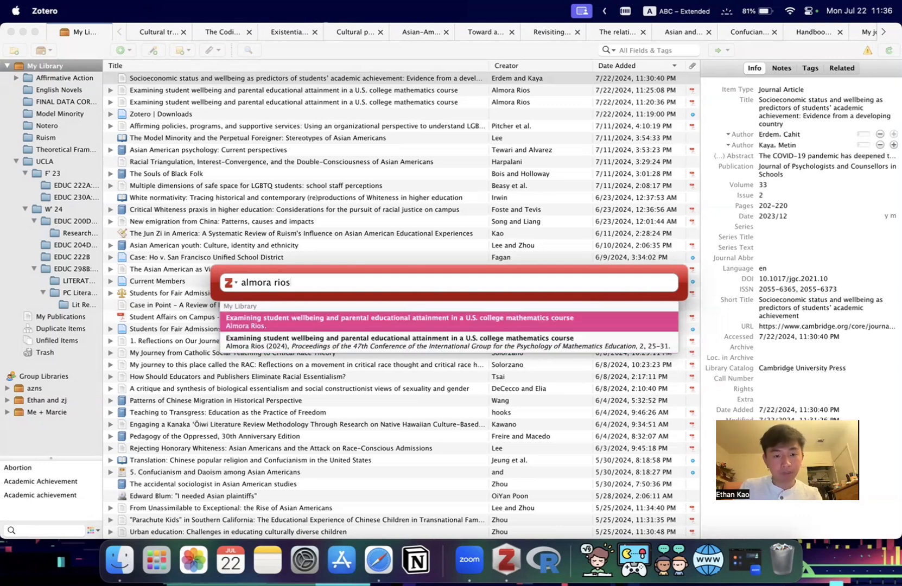
{"action": "key", "text": "Down"}
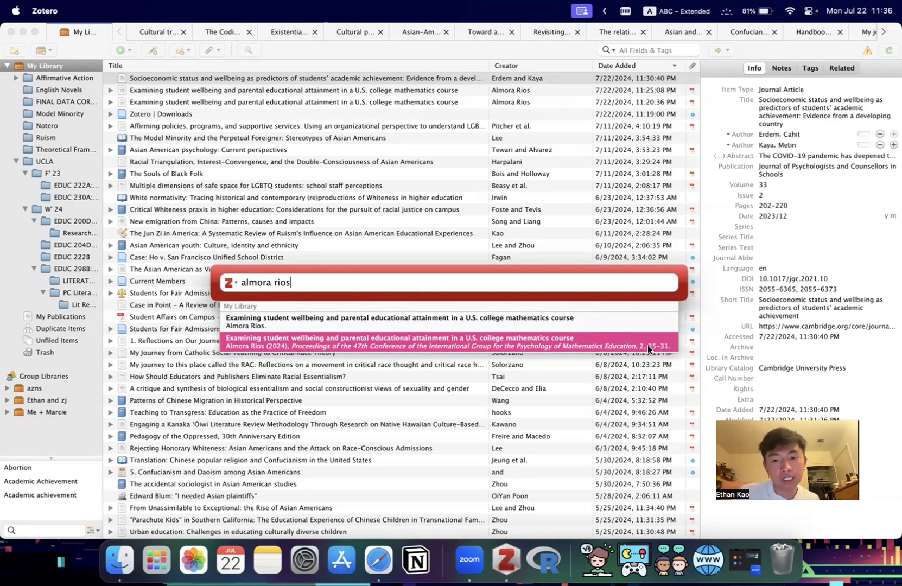
{"action": "left_click", "coordinate": [624, 344]}
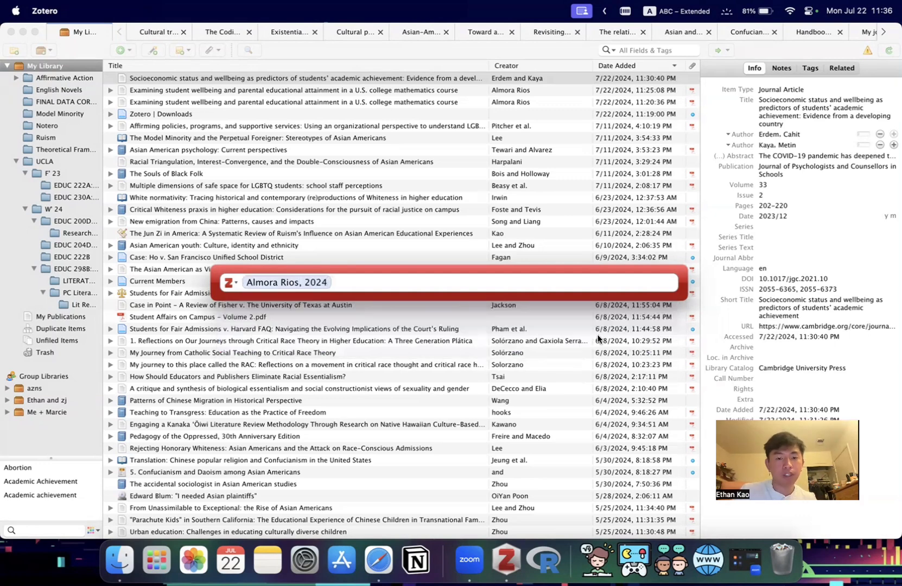
{"action": "key", "text": "Return"}
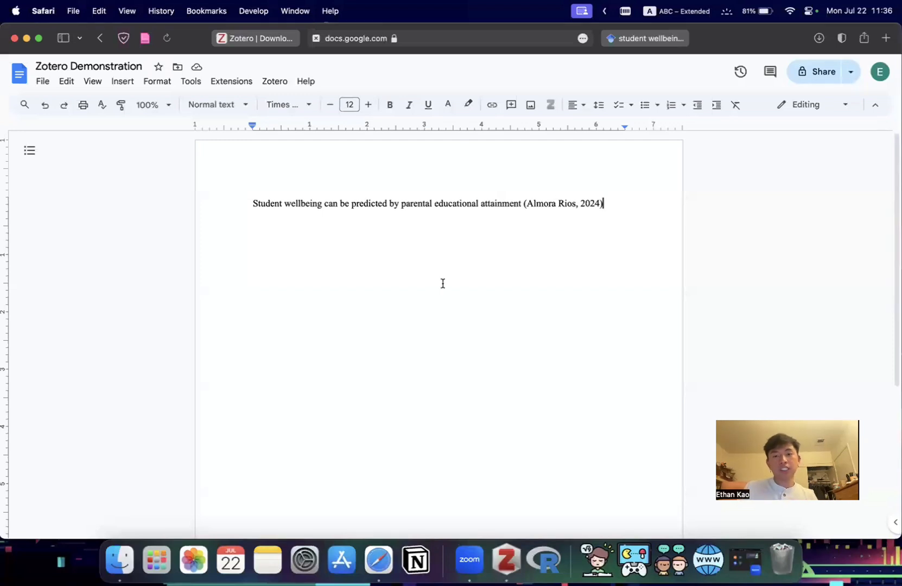
{"action": "type", "text": "."}
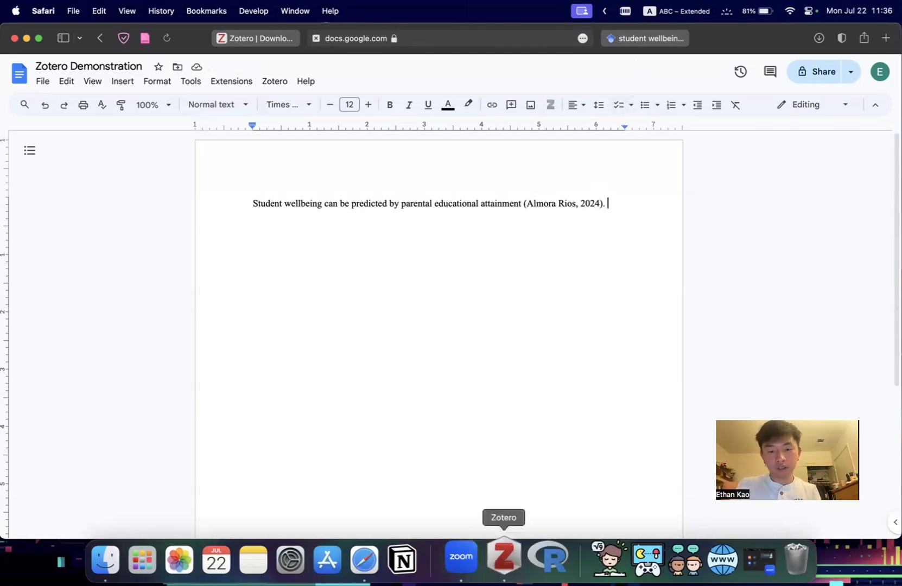
Write a second sentence: "Socioeconomic status and student wellbeing can predict academic achievement".
{"action": "left_click", "coordinate": [506, 559]}
{"action": "key", "text": "super+Tab"}
{"action": "type", "text": "Socioe"}
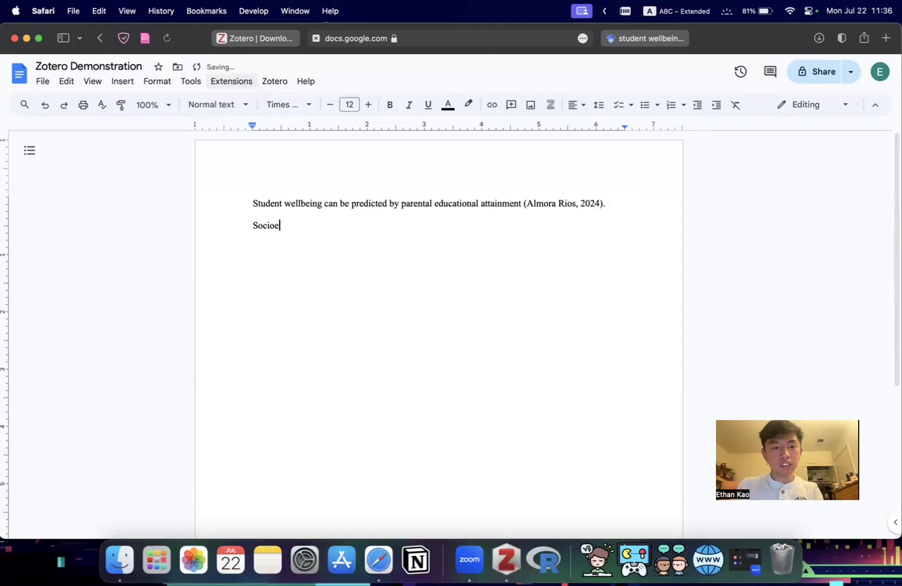
{"action": "type", "text": "conomic status and student wellbeing can predict academic achievement"}
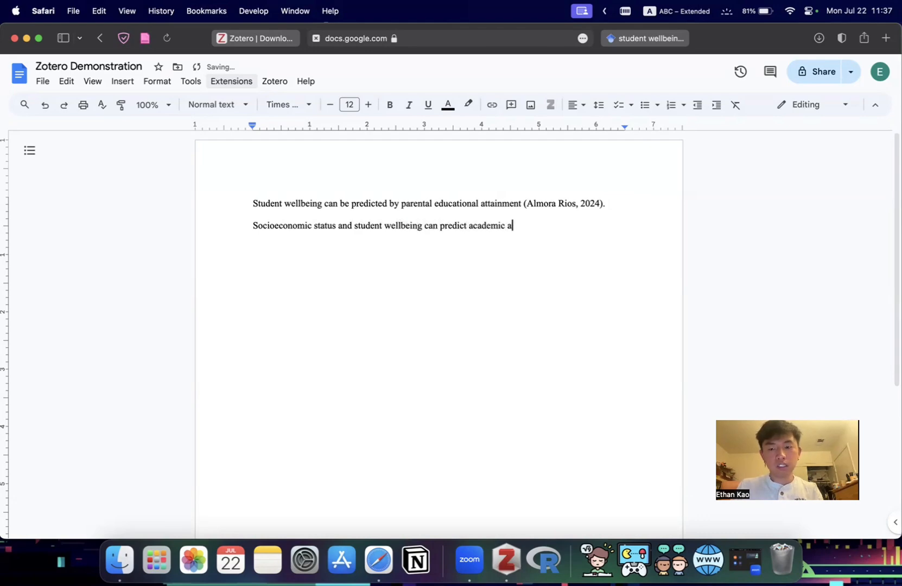
Cite the 2023 article "Socioeconomic status and wellbeing as predictors of students' academic achievement" after "achievement" and close the sentence with a full stop.
{"action": "left_click", "coordinate": [273, 81]}
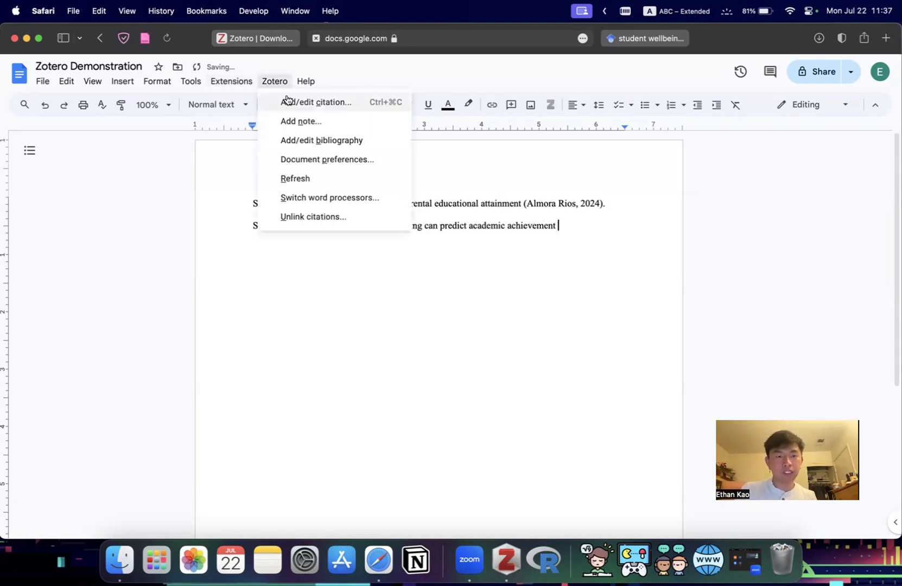
{"action": "left_click", "coordinate": [288, 102]}
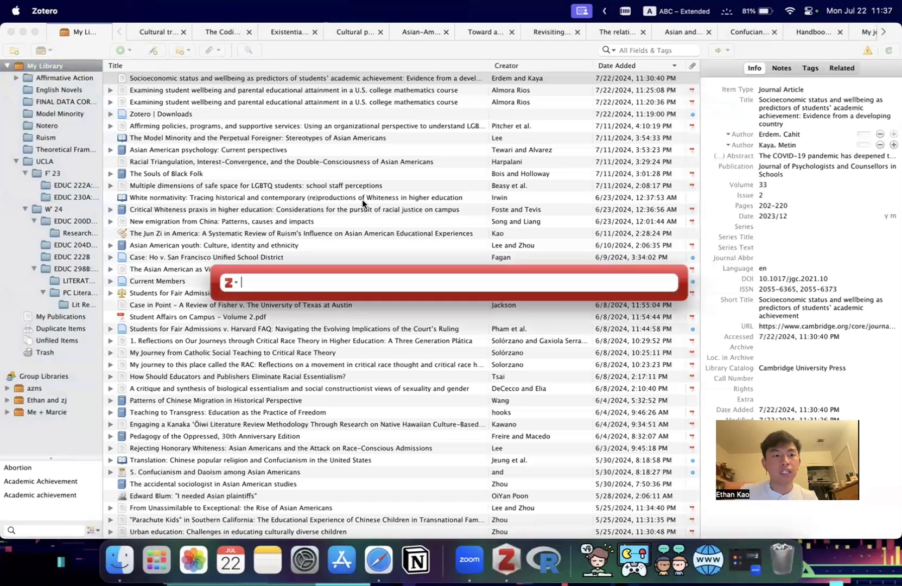
{"action": "type", "text": "socioe"}
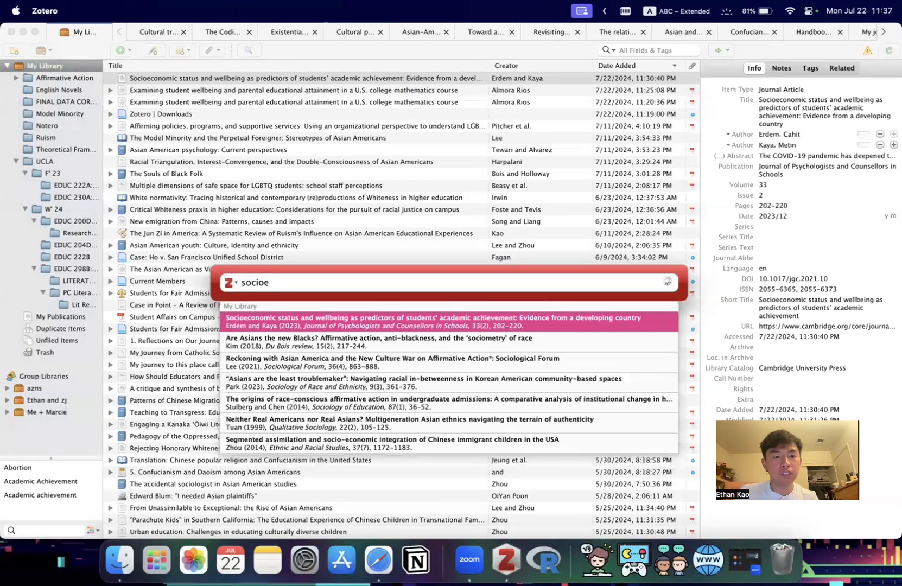
{"action": "type", "text": "c"}
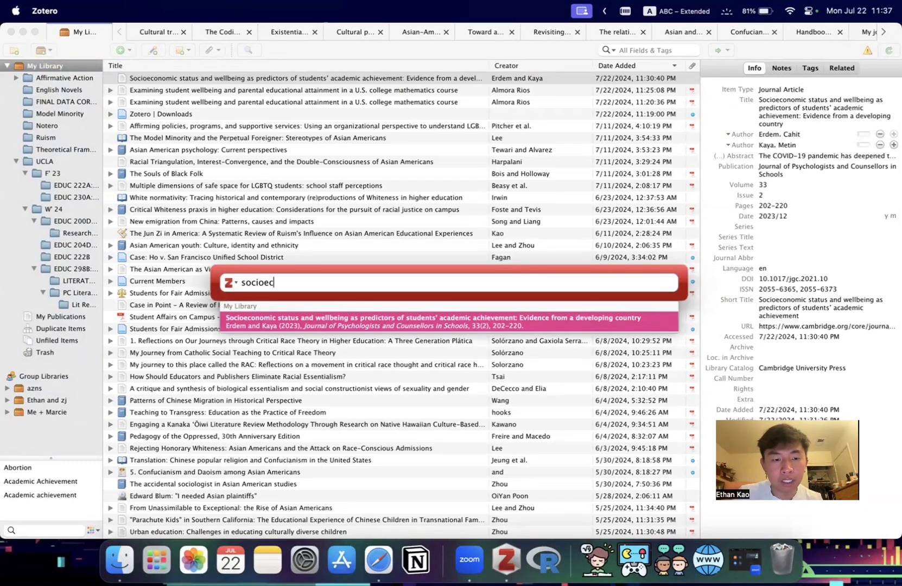
{"action": "key", "text": "Return"}
{"action": "key", "text": "Return"}
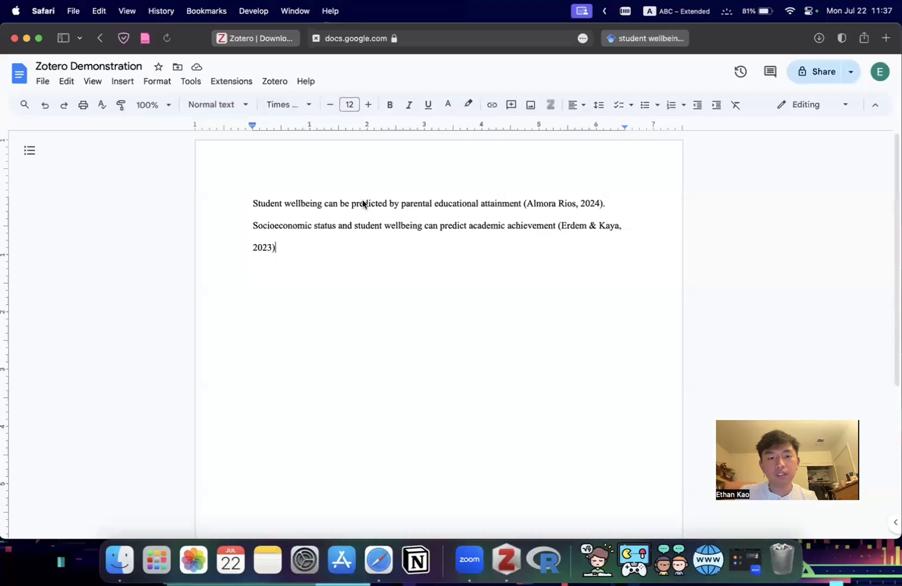
{"action": "type", "text": "."}
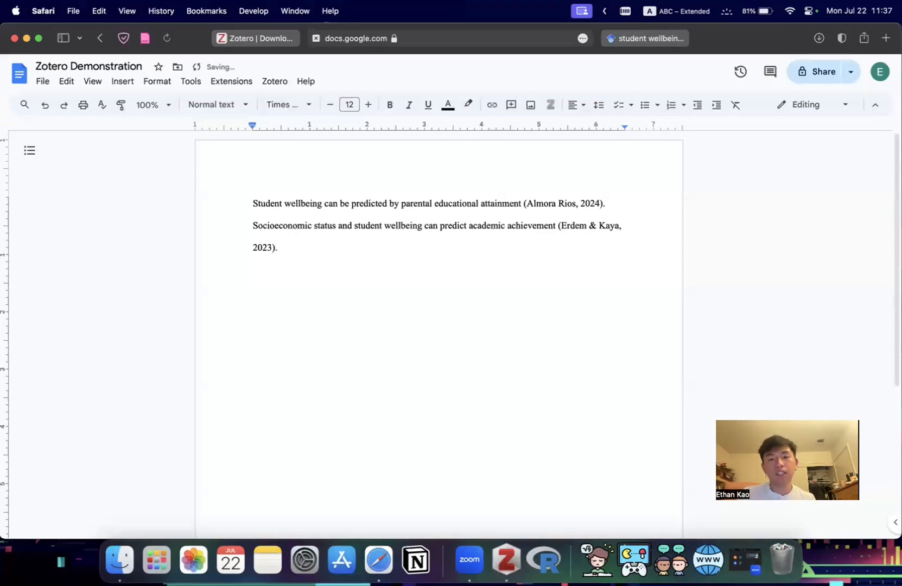
After a blank line, write "Student wellbeing can be predicted by parental educational attainment; further, this wellbeing can predict academic achievement".
{"action": "key", "text": "Return"}
{"action": "key", "text": "Return"}
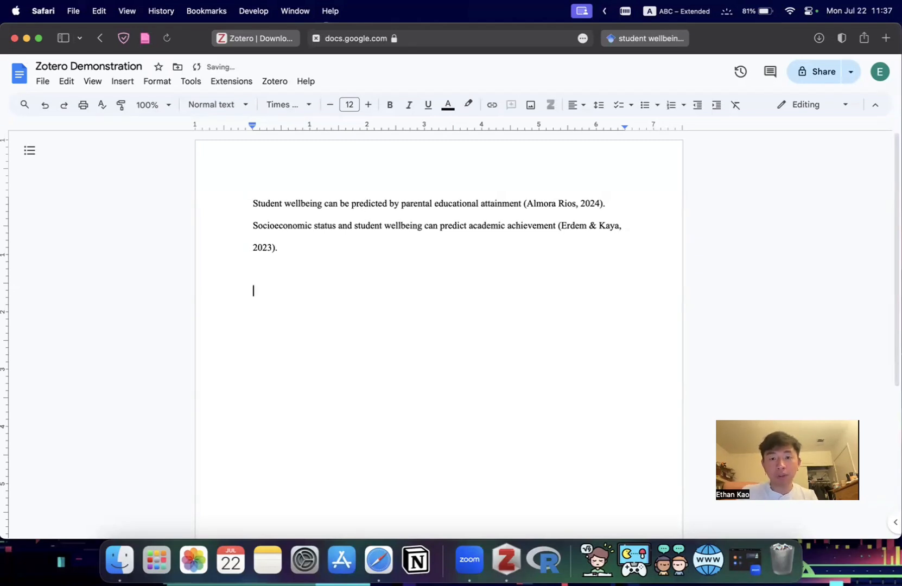
{"action": "type", "text": "Stud"}
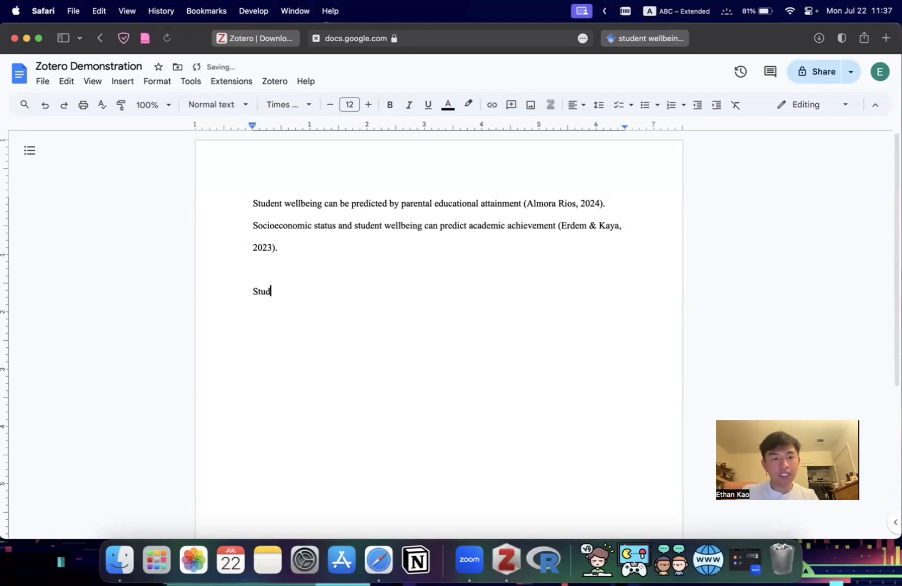
{"action": "type", "text": "ent wellbeing can be predicted by parental educational attainment; further, this wellbeing can predict academic achievement"}
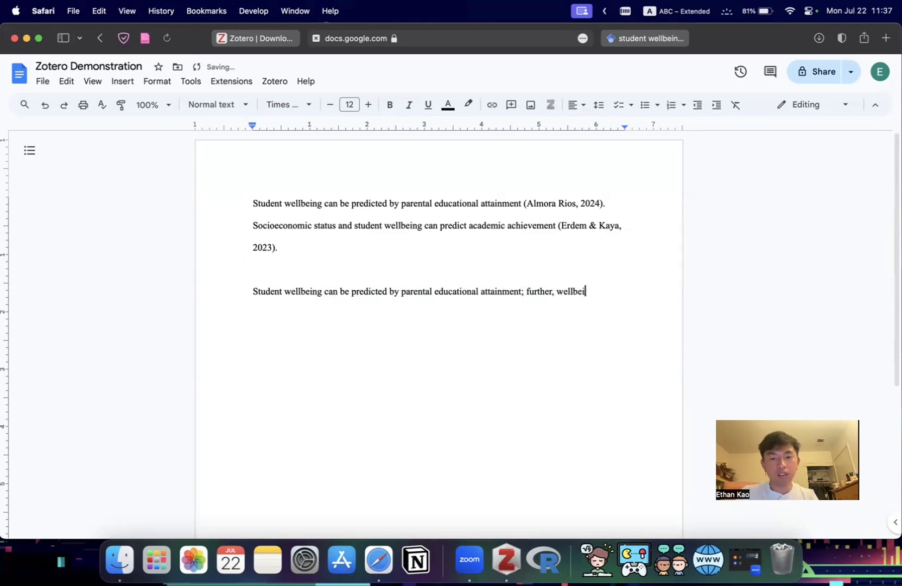
Insert one Zotero citation after the new sentence that combines the already cited 2024 proceedings paper and the 2023 journal article.
{"action": "left_click", "coordinate": [274, 81]}
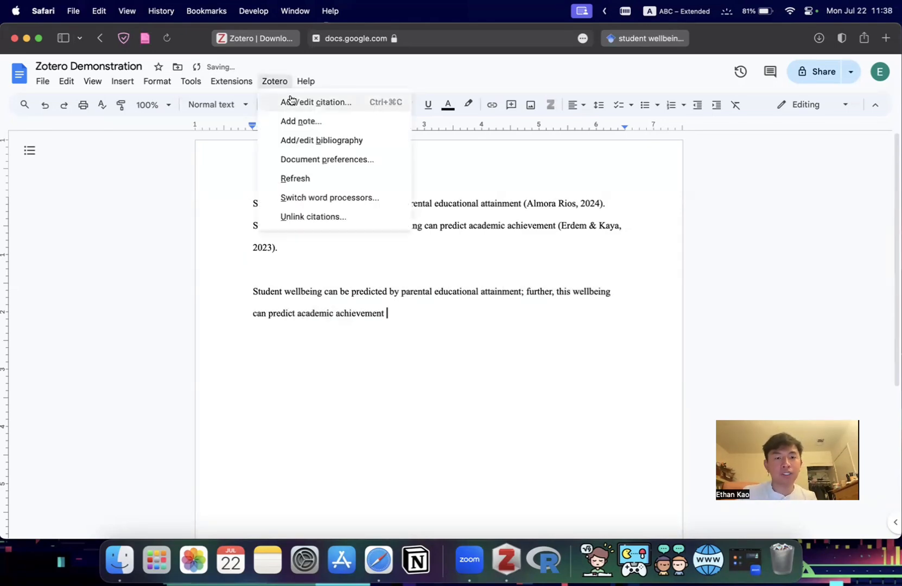
{"action": "left_click", "coordinate": [290, 101]}
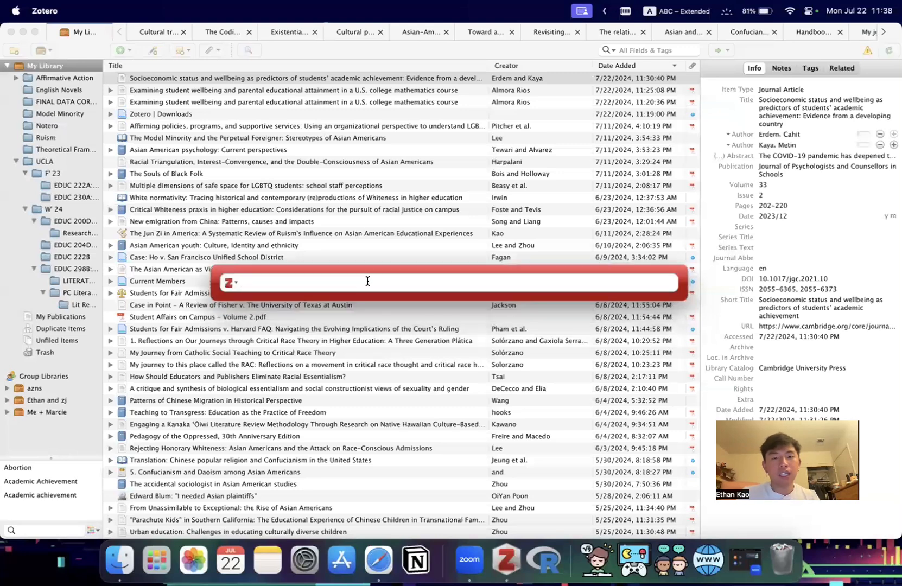
{"action": "type", "text": "almora"}
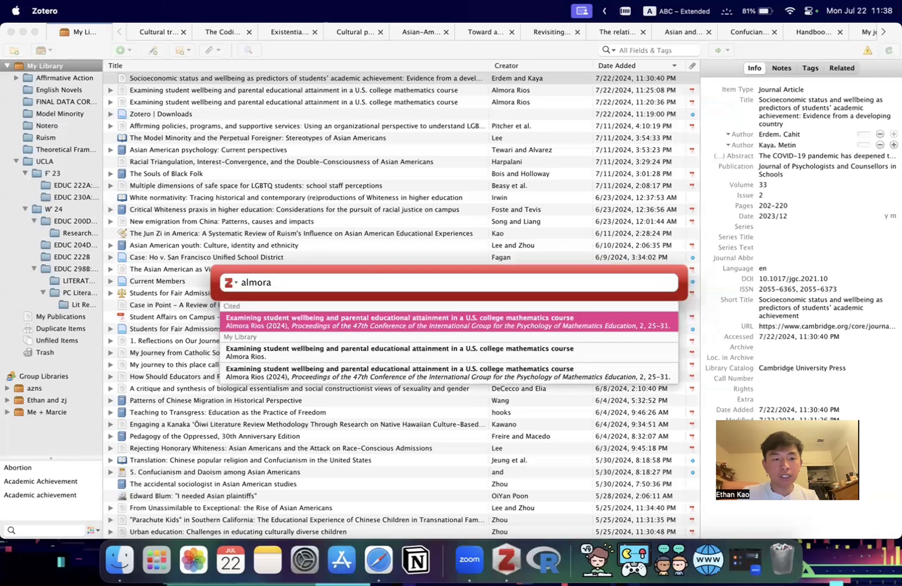
{"action": "key", "text": "Return"}
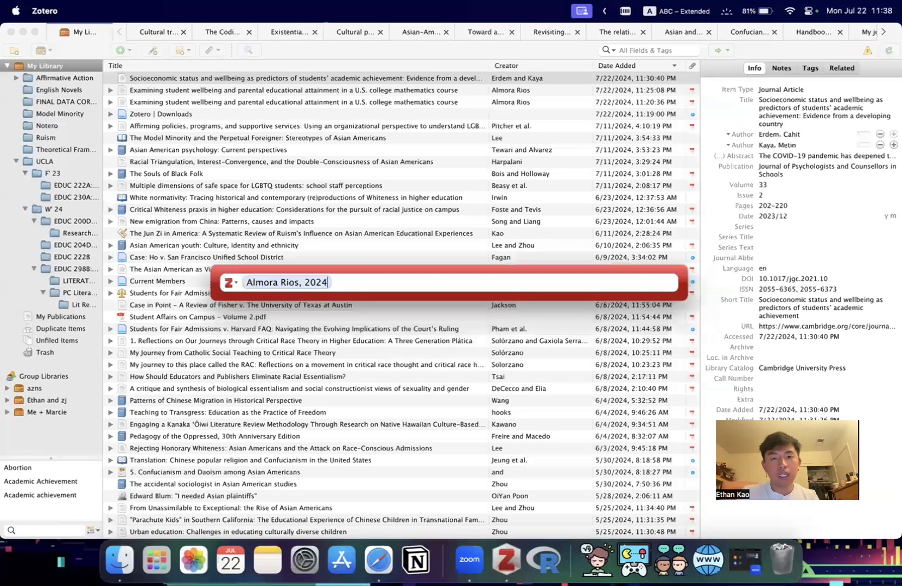
{"action": "type", "text": "erdem and "}
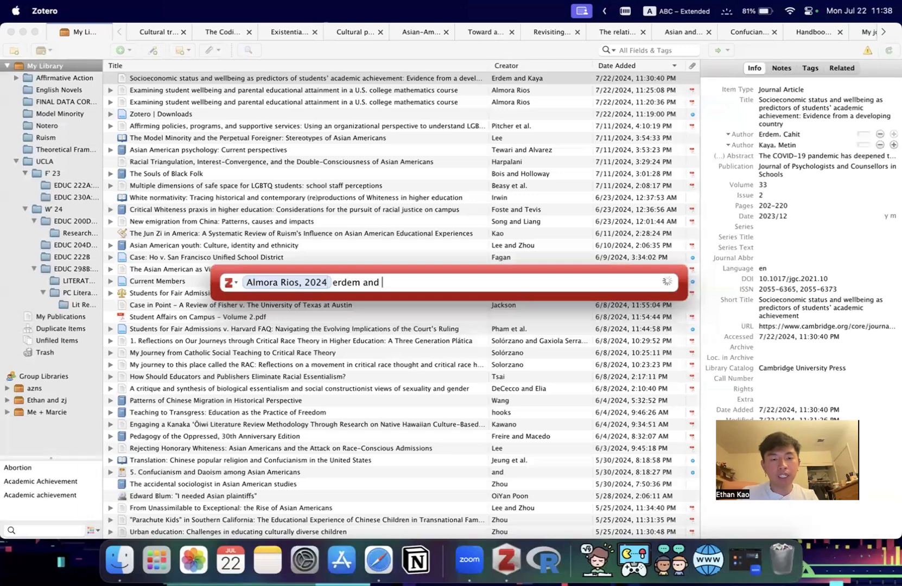
{"action": "type", "text": "kaya"}
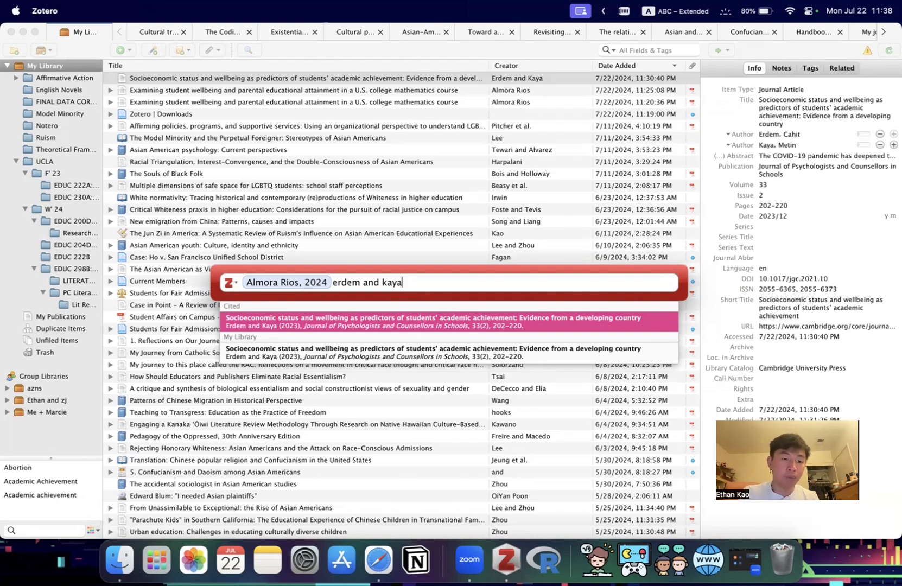
{"action": "key", "text": "Return"}
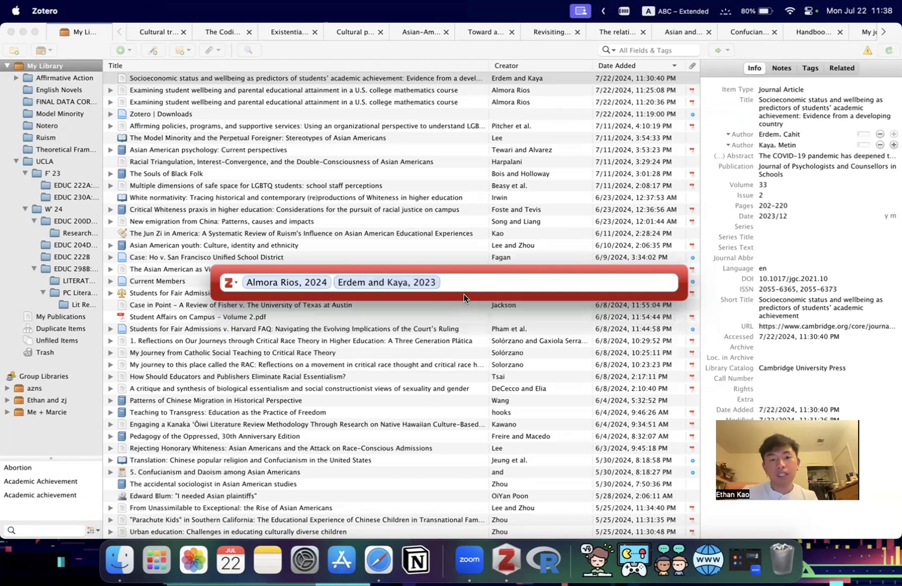
{"action": "key", "text": "Return"}
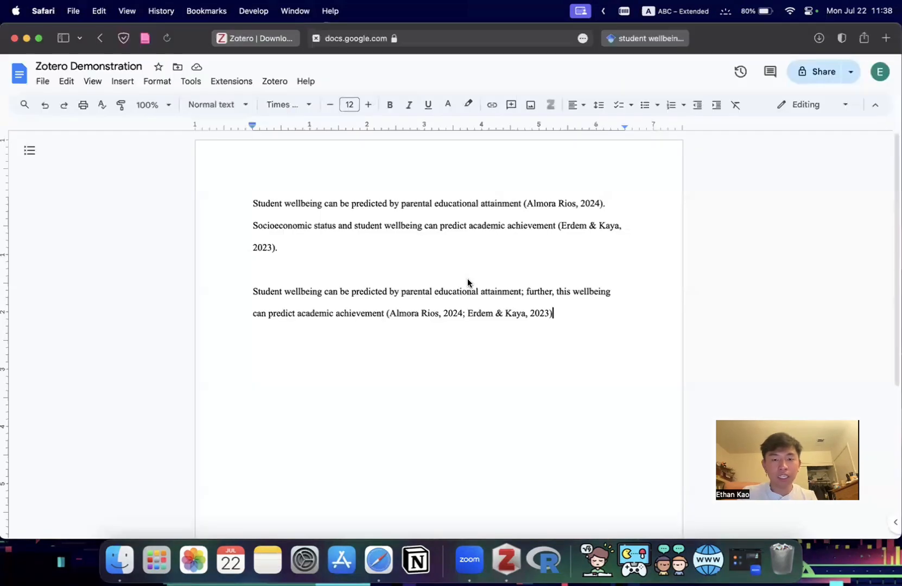
Open the combined citation in the second paragraph for editing with Zotero and remove both sources from it.
{"action": "left_click_drag", "start_coordinate": [387, 313], "coordinate": [561, 318]}
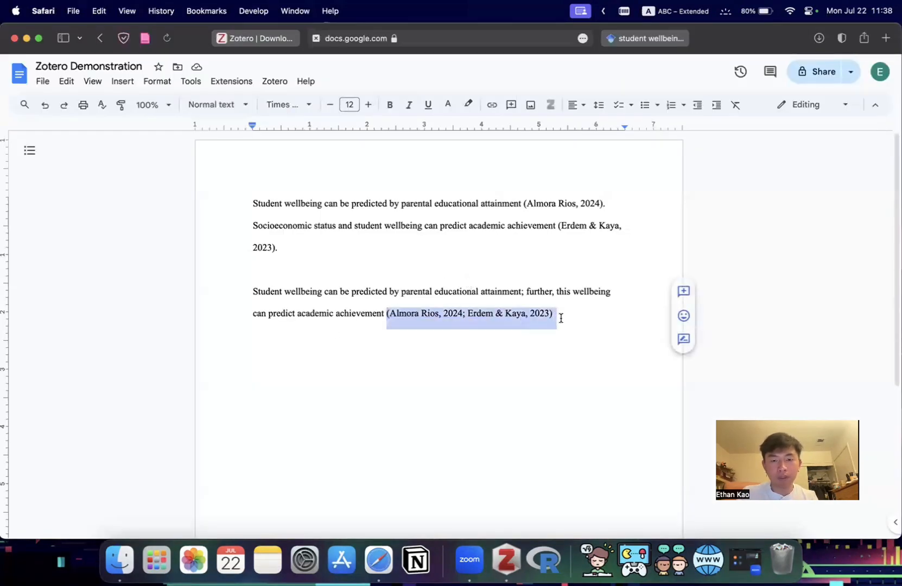
{"action": "left_click", "coordinate": [562, 319]}
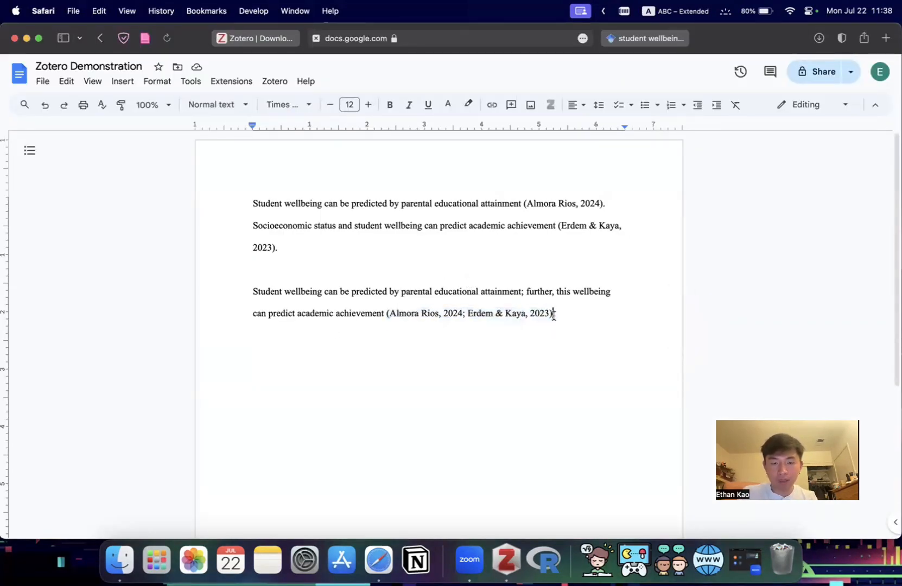
{"action": "left_click", "coordinate": [513, 314]}
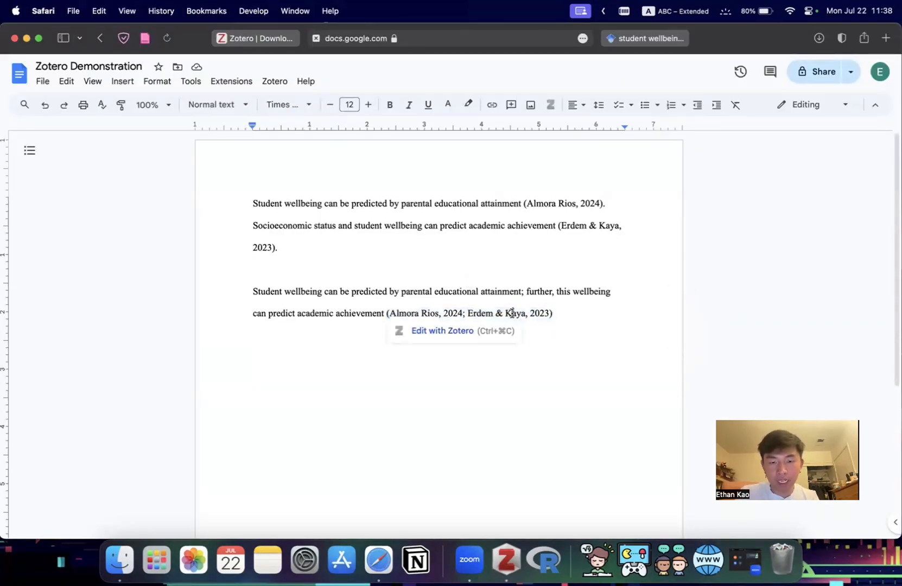
{"action": "left_click", "coordinate": [444, 331]}
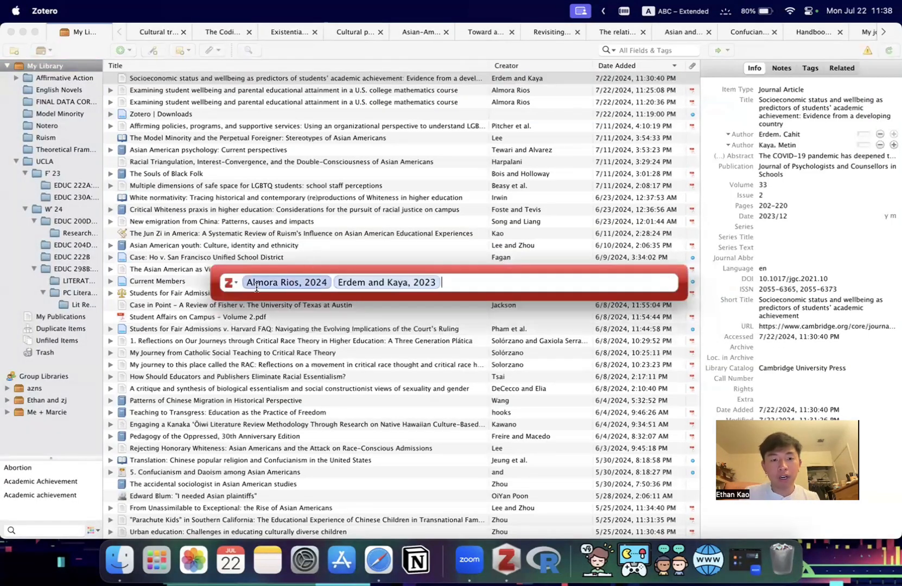
{"action": "key", "text": "BackSpace"}
{"action": "key", "text": "BackSpace"}
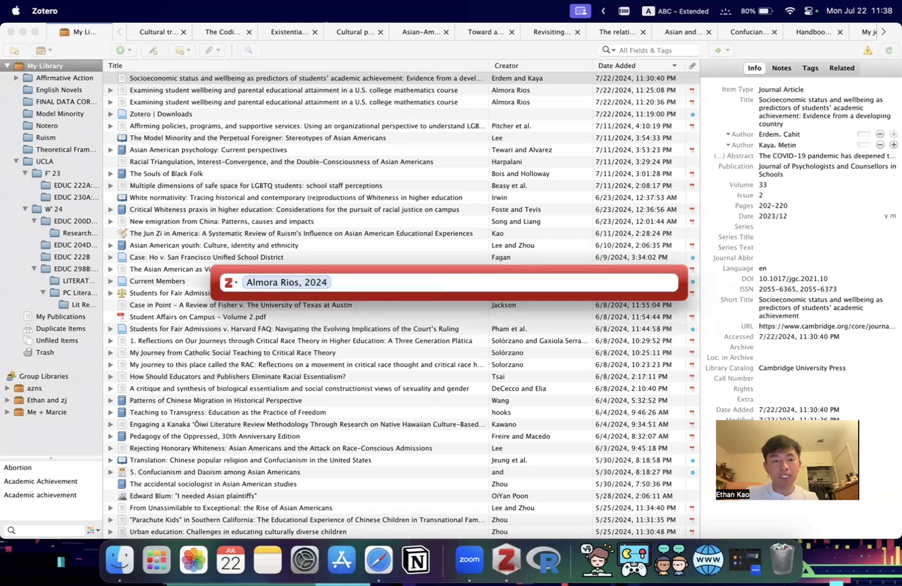
Add the 2023 journal article and the 2024 proceedings paper back to the combined citation and apply it.
{"action": "type", "text": "erdem"}
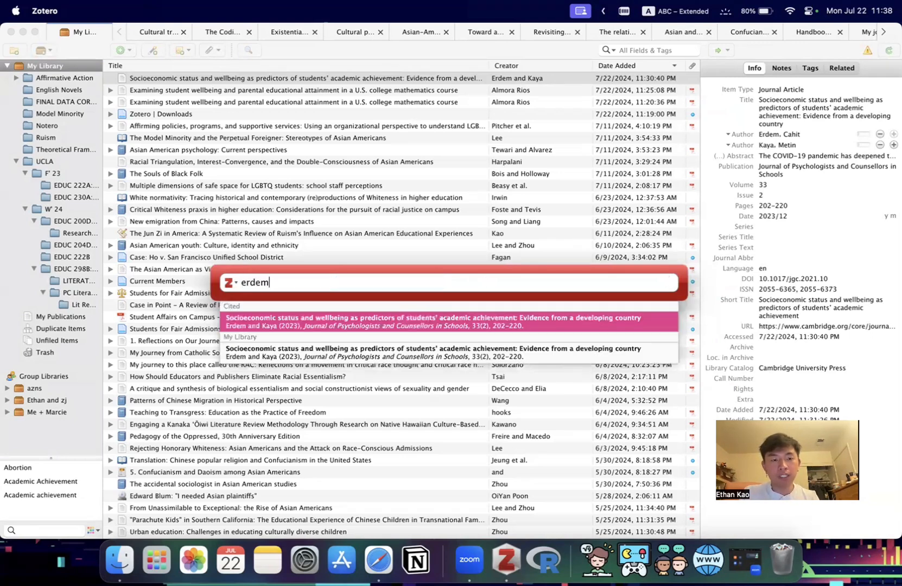
{"action": "key", "text": "Return"}
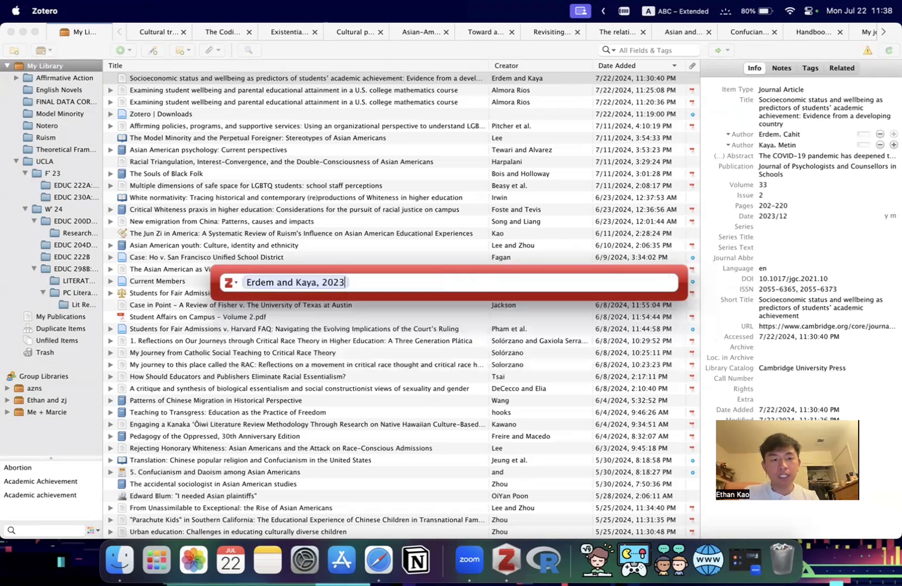
{"action": "type", "text": "almora"}
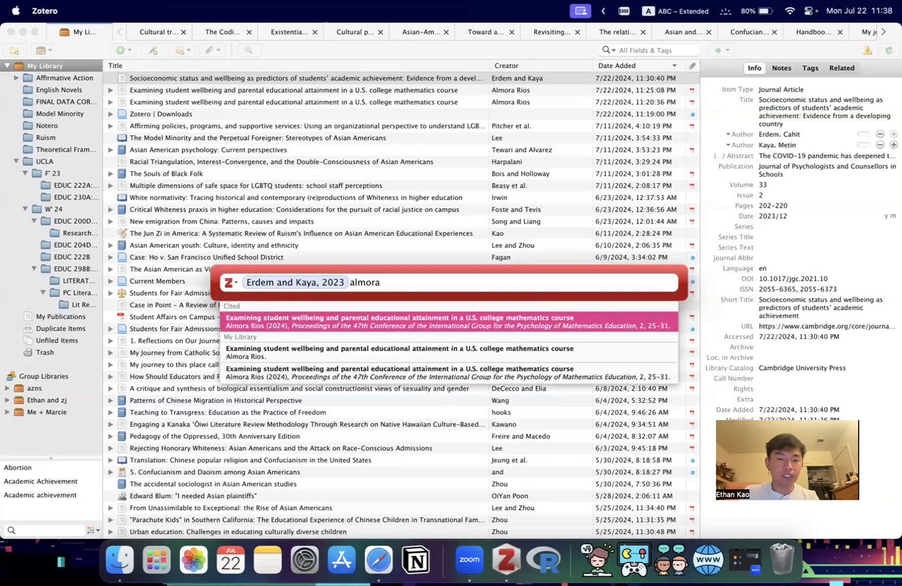
{"action": "key", "text": "Return"}
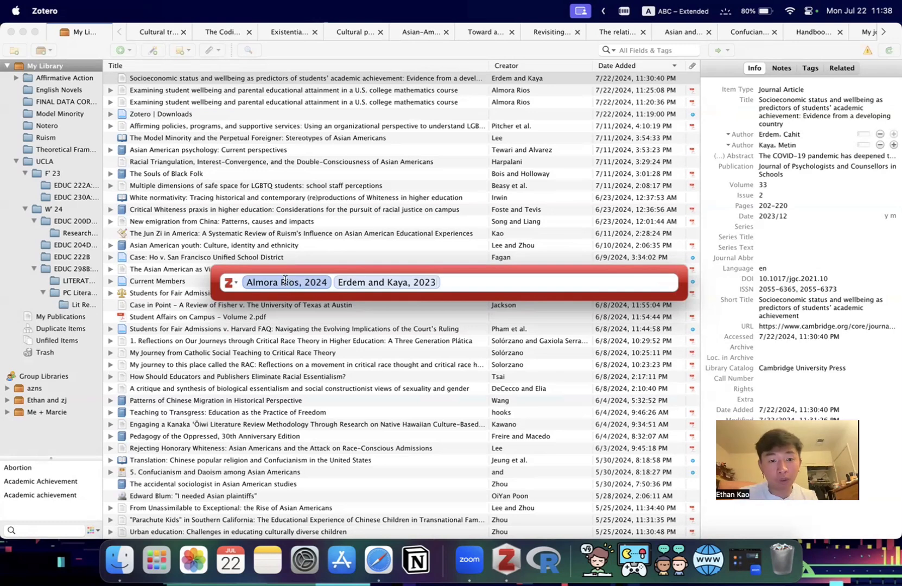
{"action": "left_click", "coordinate": [280, 282]}
{"action": "left_click", "coordinate": [460, 281]}
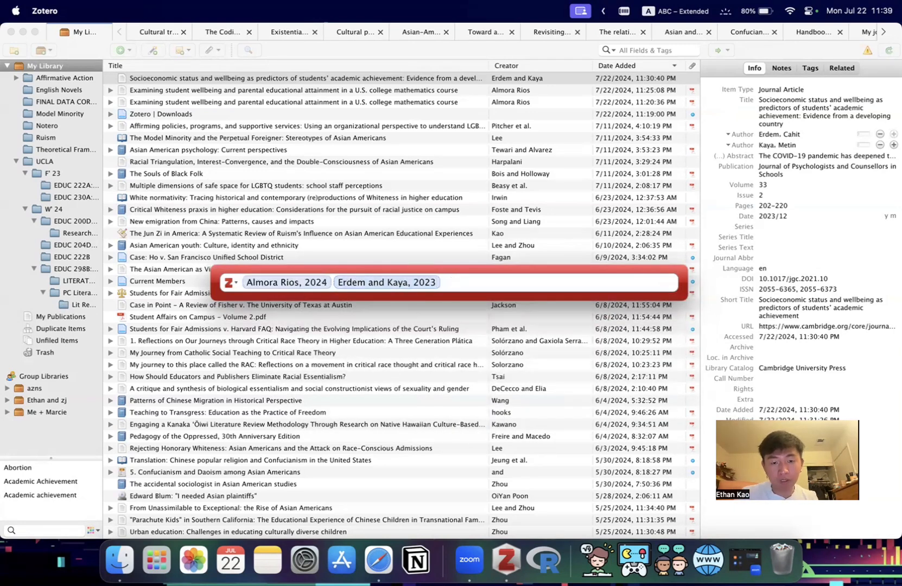
{"action": "key", "text": "Return"}
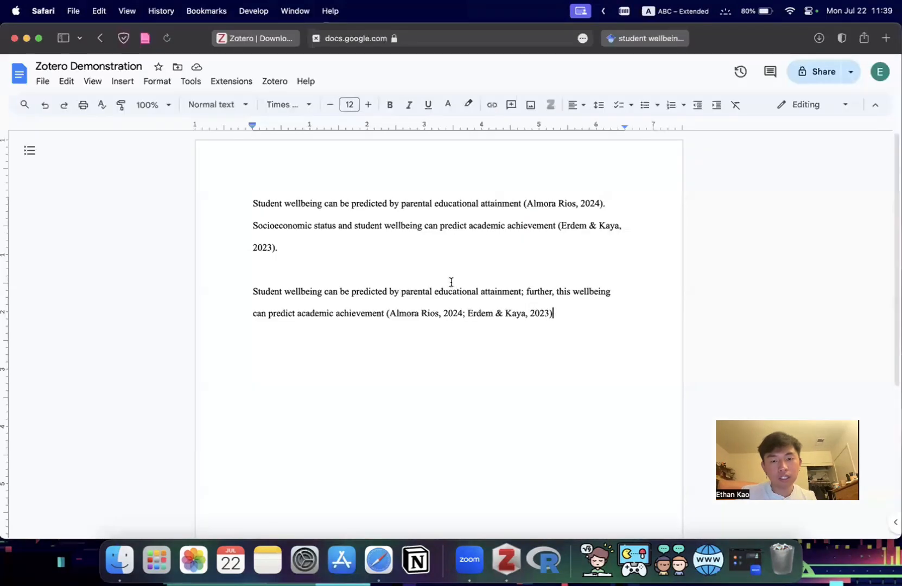
Close the sentence with a full stop and, after a blank line, write the author's surname plus "stated that student wellbeing can be predicted by parental educational attainment.".
{"action": "type", "text": "."}
{"action": "key", "text": "Return"}
{"action": "key", "text": "Return"}
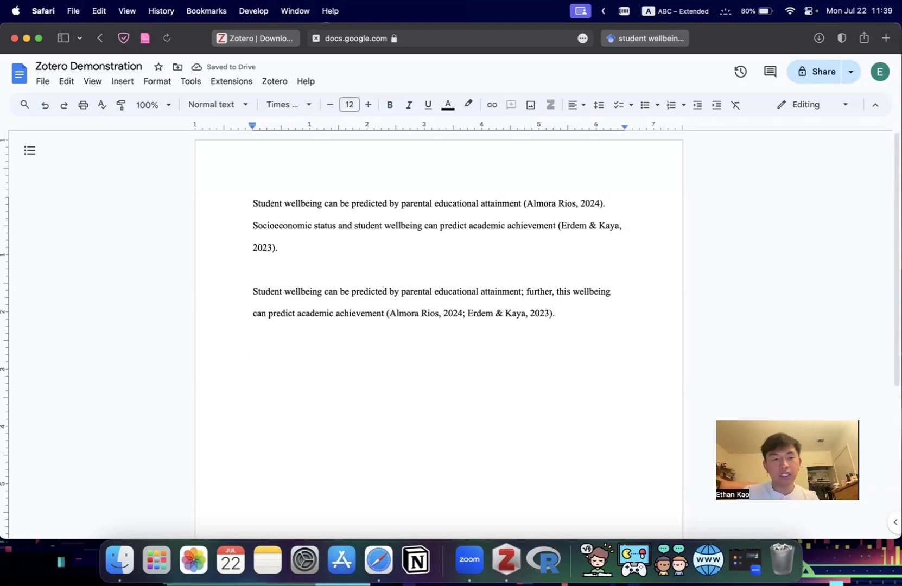
{"action": "type", "text": "Almora Rios stated that student wellbeing can be predicted by par"}
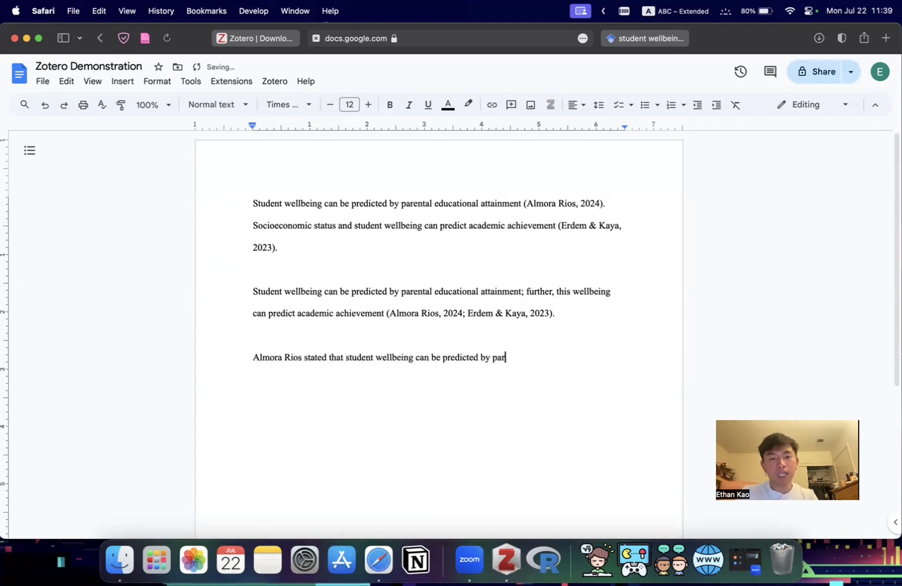
{"action": "type", "text": "ental educational attainment."}
{"action": "left_click", "coordinate": [303, 357]}
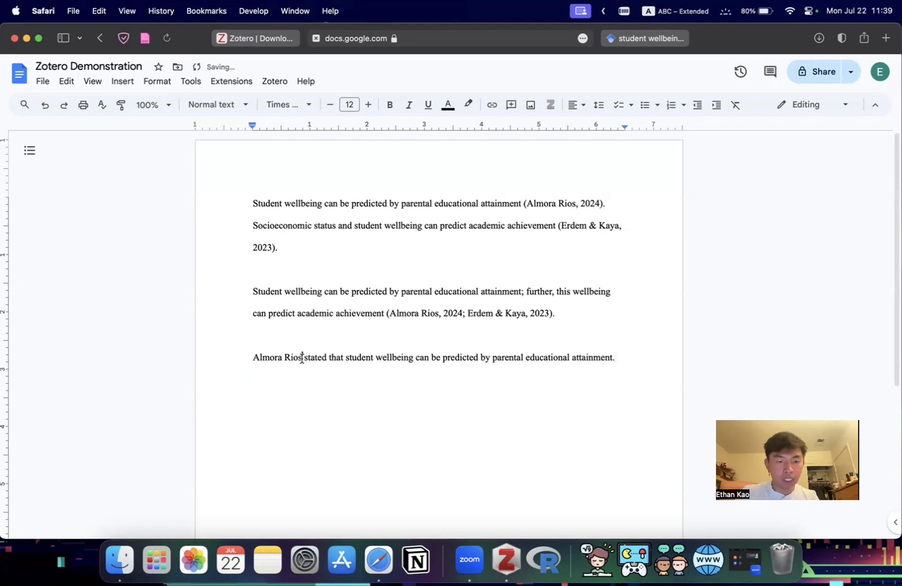
{"action": "type", "text": "(2024"}
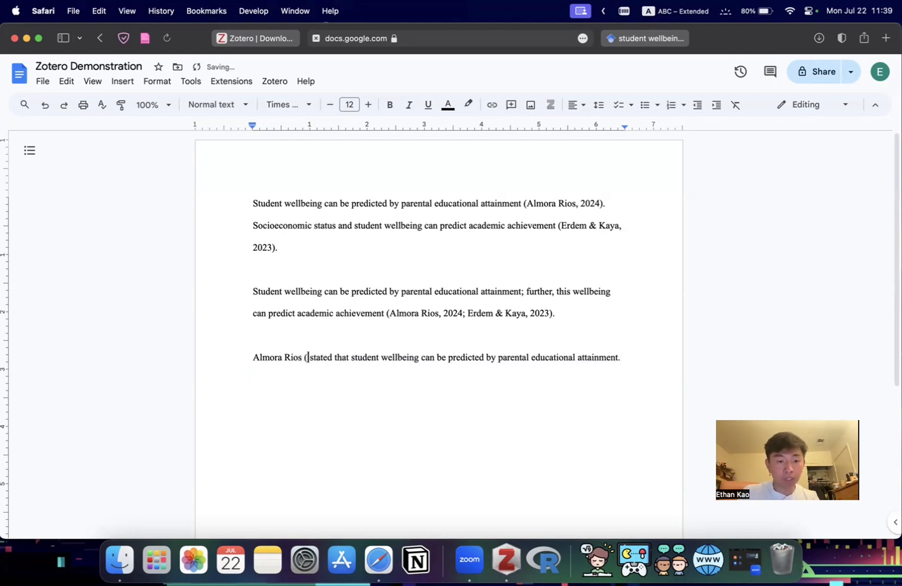
{"action": "type", "text": ")"}
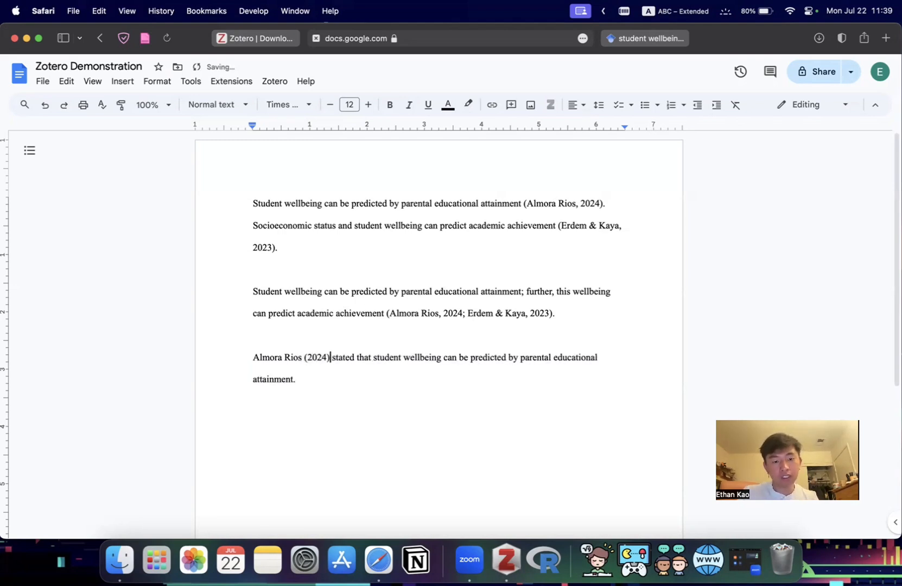
{"action": "key", "text": "BackSpace"}
{"action": "key", "text": "BackSpace"}
{"action": "key", "text": "BackSpace"}
{"action": "key", "text": "BackSpace"}
{"action": "key", "text": "BackSpace"}
{"action": "key", "text": "BackSpace"}
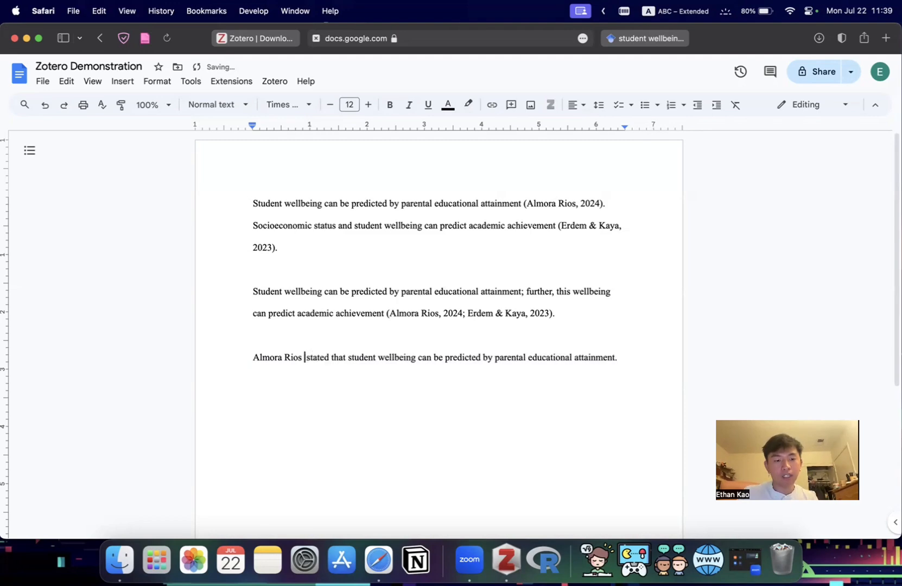
Insert a Zotero citation of the 2024 proceedings paper after the author's surname in the last sentence, with Omit Author enabled.
{"action": "left_click", "coordinate": [274, 80]}
{"action": "left_click", "coordinate": [281, 100]}
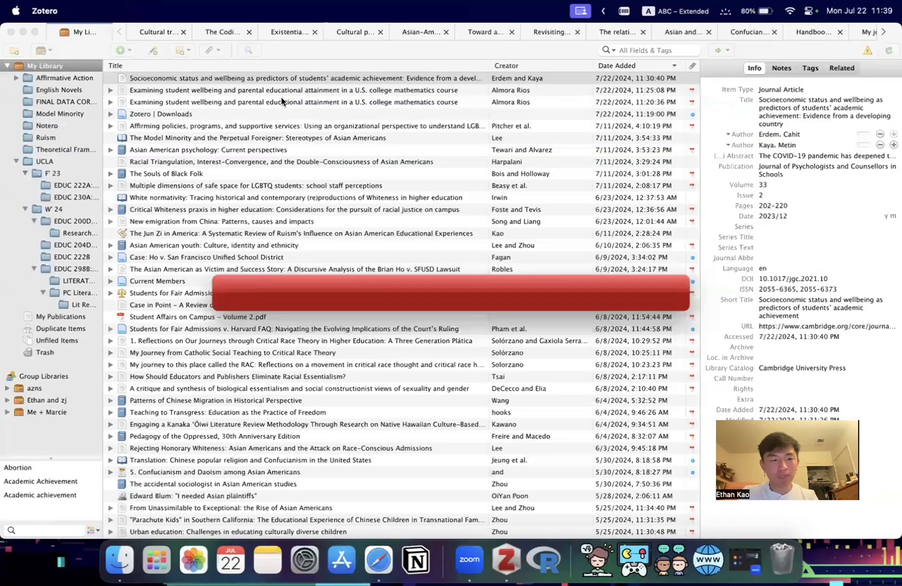
{"action": "type", "text": "almora ri"}
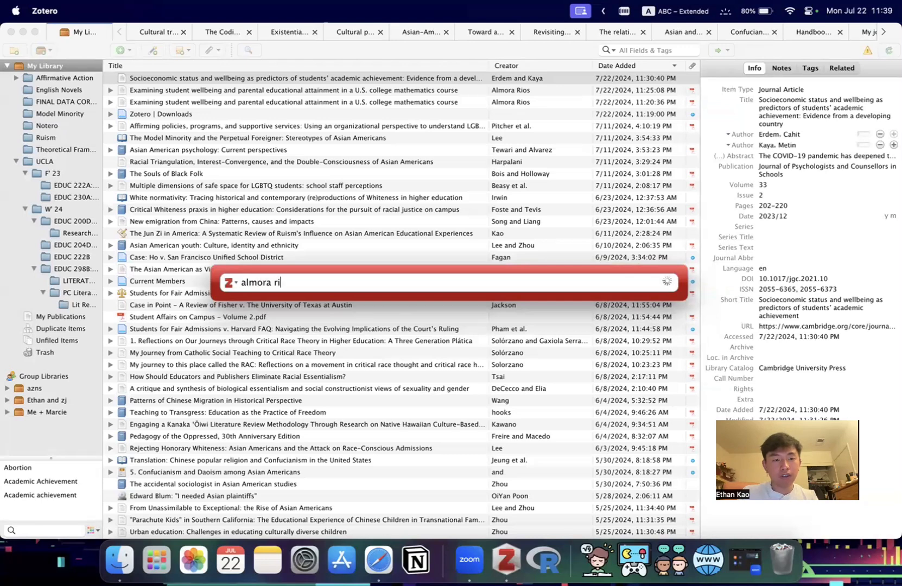
{"action": "type", "text": "os"}
{"action": "key", "text": "Return"}
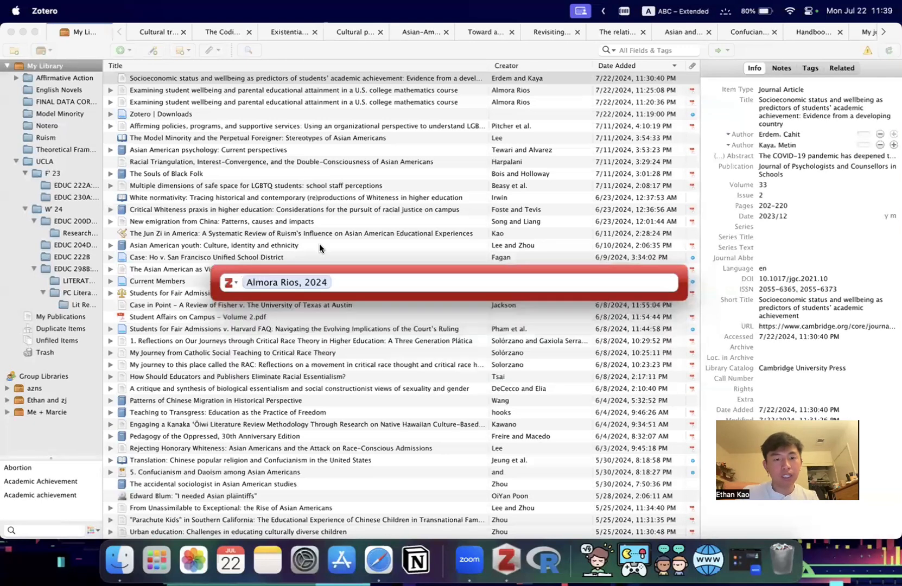
{"action": "left_click", "coordinate": [289, 282]}
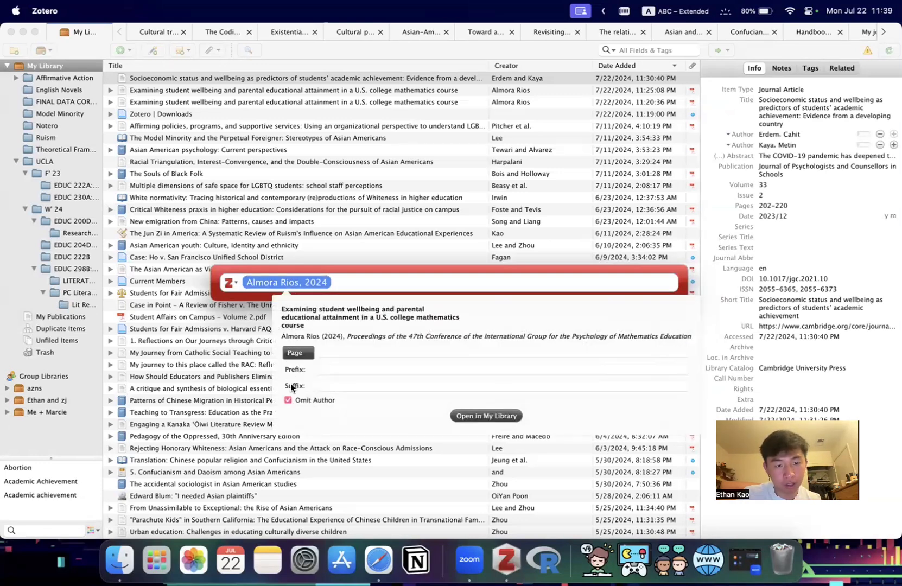
{"action": "key", "text": "Return"}
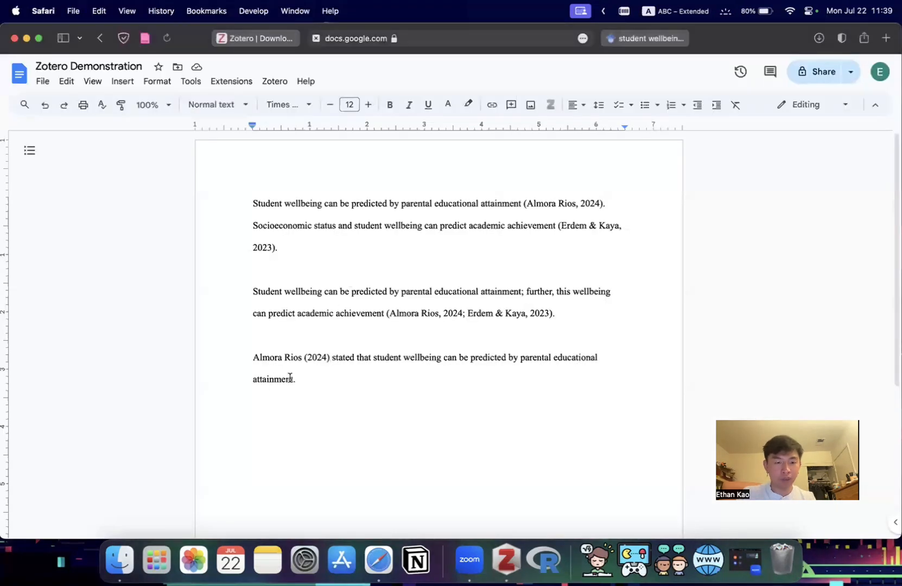
Add two line breaks after the last sentence of the document.
{"action": "left_click", "coordinate": [310, 371]}
{"action": "scroll", "coordinate": [312, 380], "scroll_direction": "down", "scroll_amount": 2}
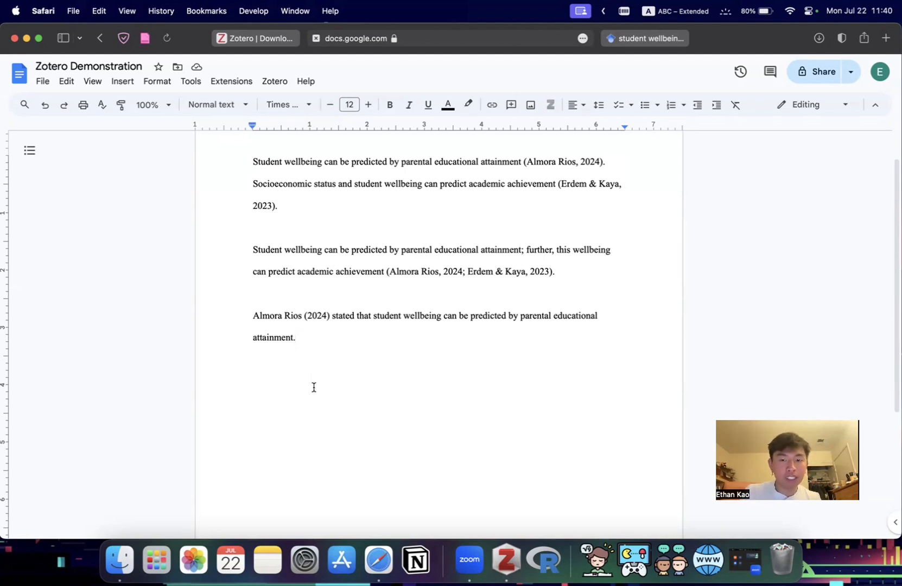
{"action": "key", "text": "Return"}
{"action": "key", "text": "Return"}
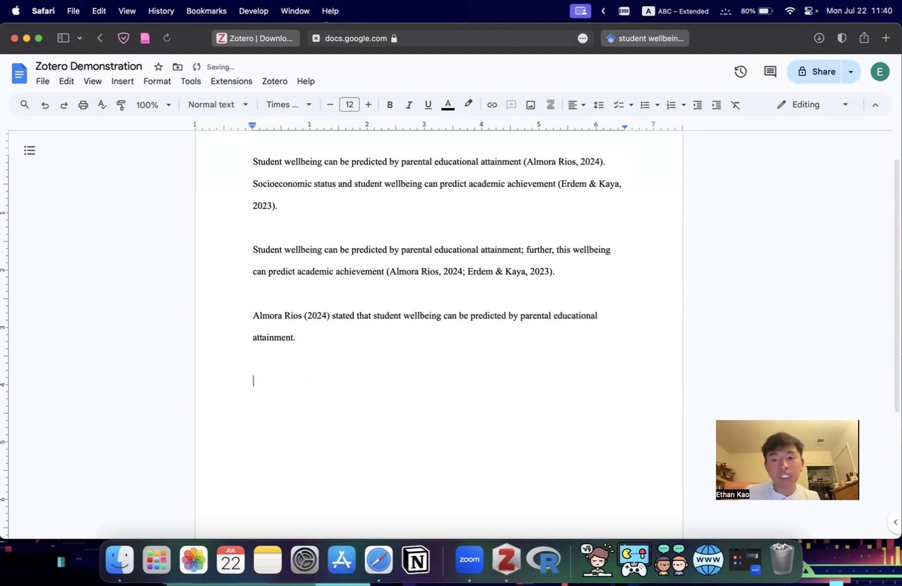
Try to open the "(2024)" citation in the last sentence for editing with Zotero.
{"action": "left_click", "coordinate": [319, 316]}
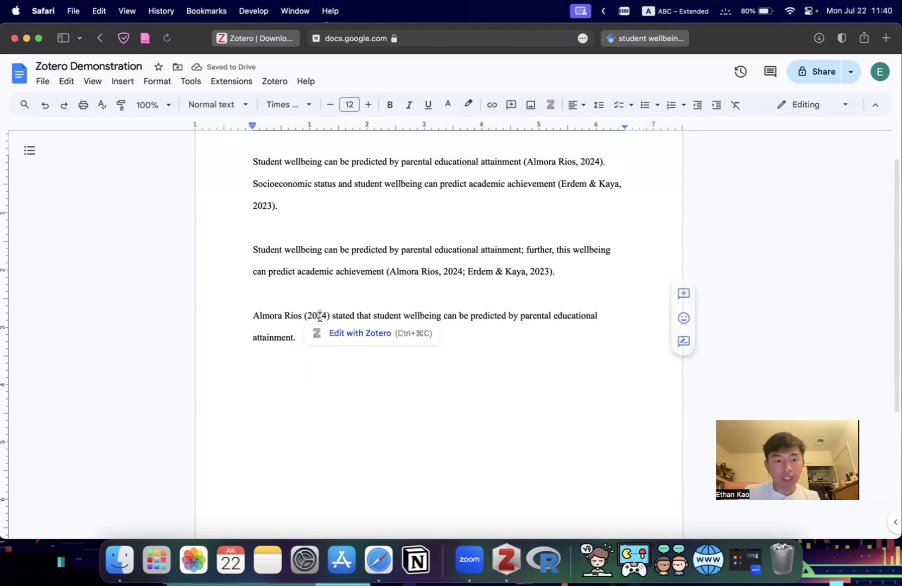
{"action": "left_click", "coordinate": [340, 333]}
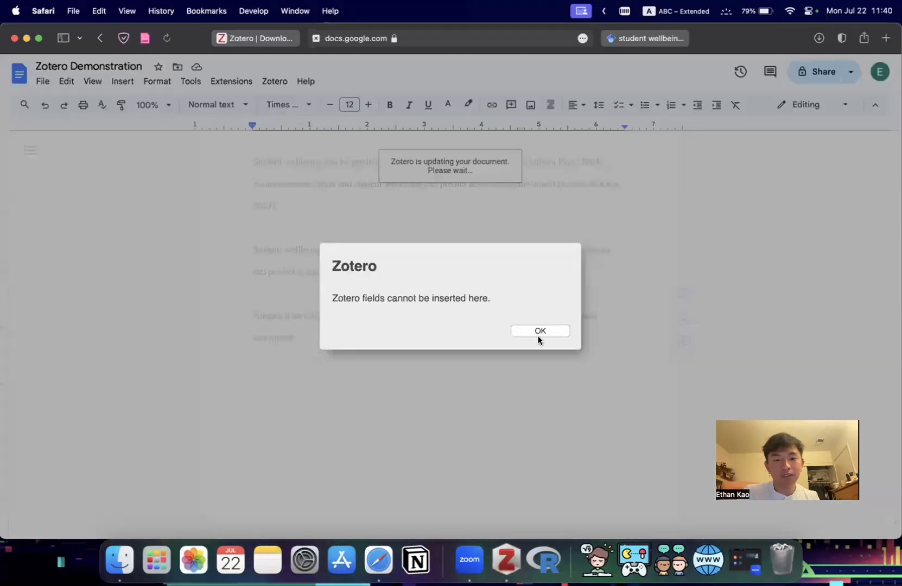
{"action": "left_click", "coordinate": [539, 331]}
{"action": "left_click", "coordinate": [314, 317]}
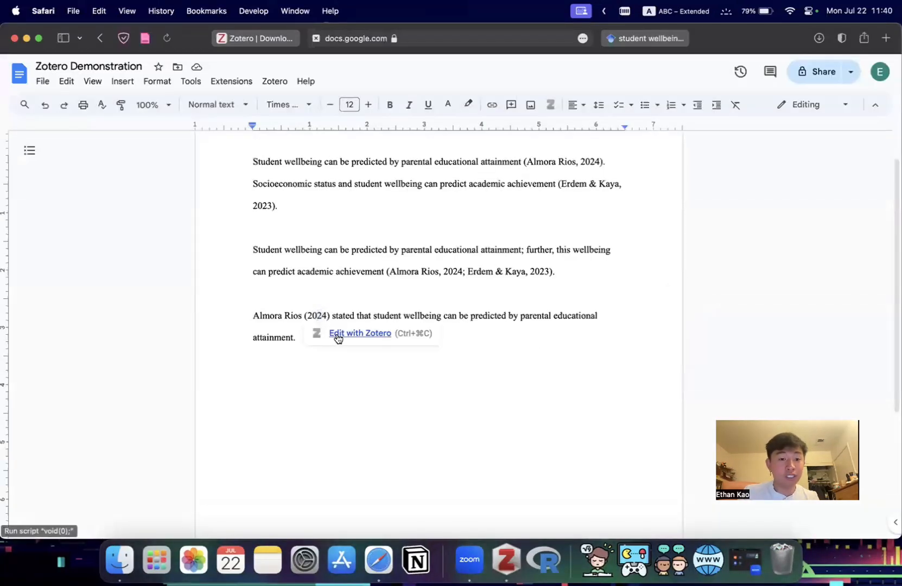
{"action": "left_click", "coordinate": [337, 333]}
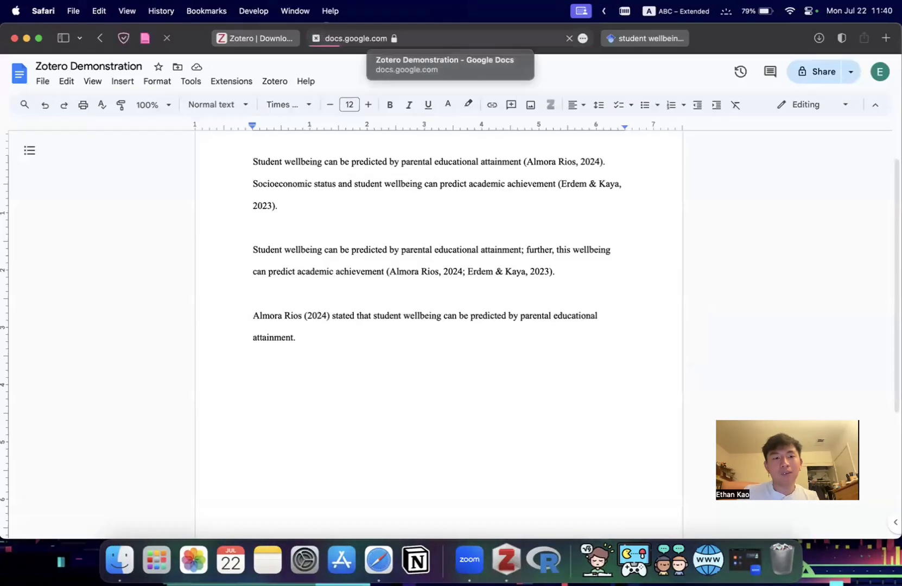
Open the "(2024)" citation with Zotero, review its options including Omit Author, and close it without changes.
{"action": "left_click", "coordinate": [309, 307]}
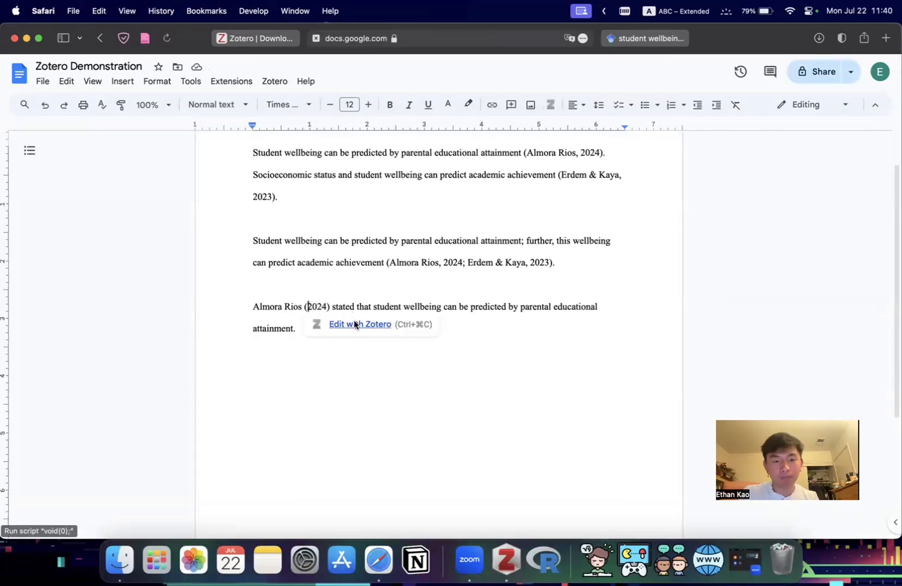
{"action": "left_click", "coordinate": [355, 324]}
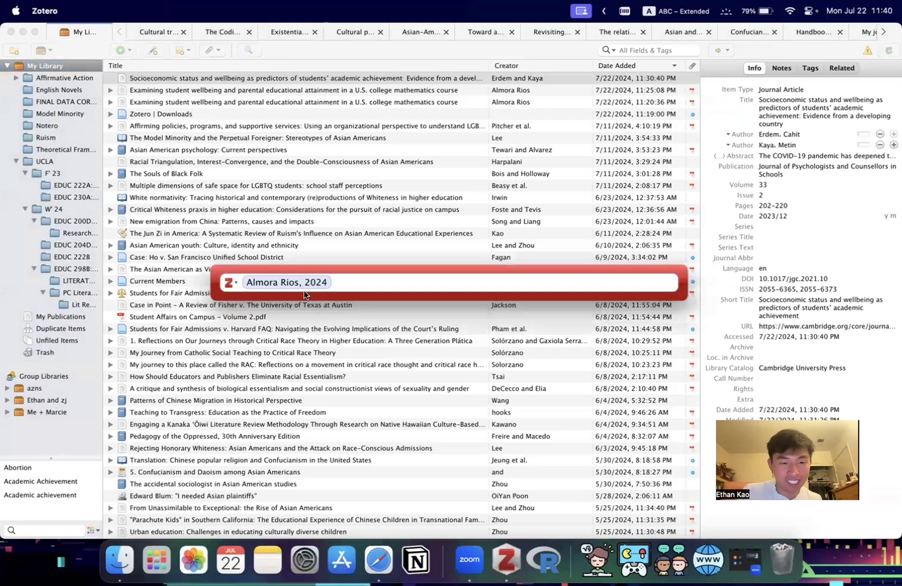
{"action": "left_click", "coordinate": [303, 292]}
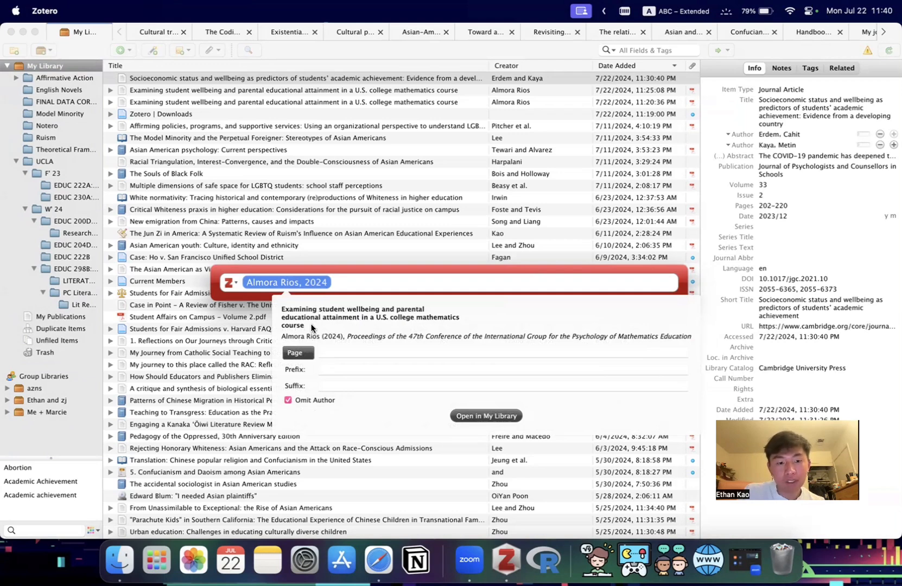
{"action": "left_click", "coordinate": [346, 286]}
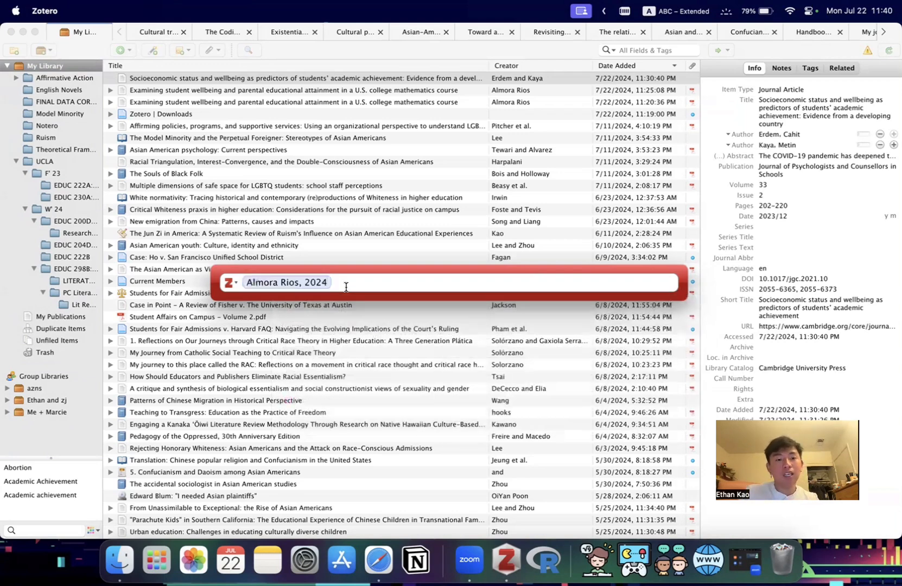
{"action": "key", "text": "Return"}
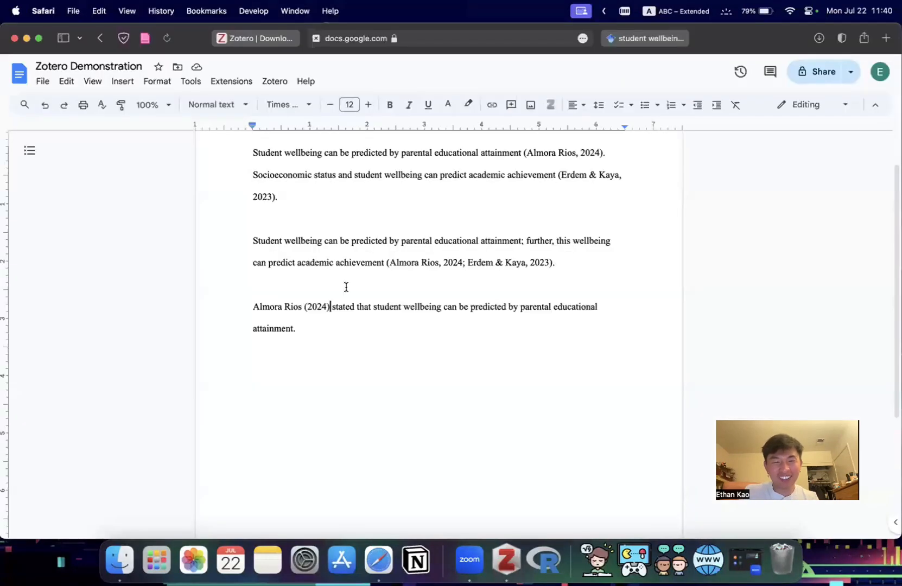
Insert a page break after the last sentence to start a new page.
{"action": "left_click", "coordinate": [352, 341]}
{"action": "scroll", "coordinate": [352, 340], "scroll_direction": "down", "scroll_amount": 5}
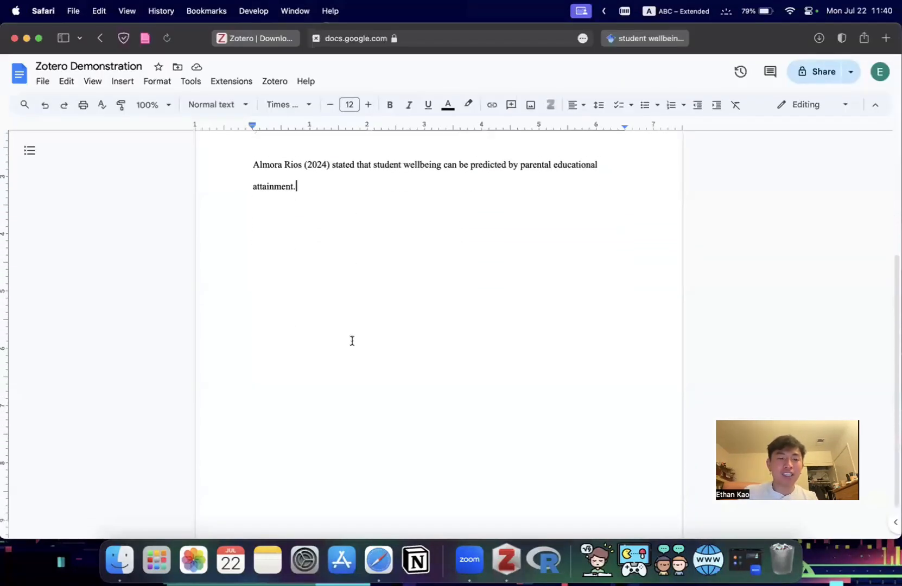
{"action": "key", "text": "super+Return"}
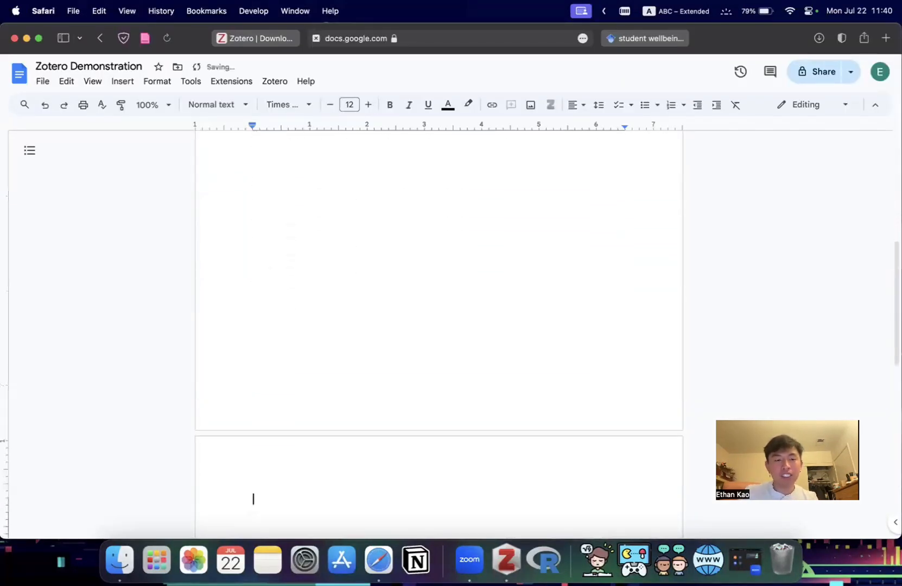
Add a bold, centred "References" heading on the new page and start a left-aligned line below it.
{"action": "scroll", "coordinate": [352, 340], "scroll_direction": "down", "scroll_amount": 3}
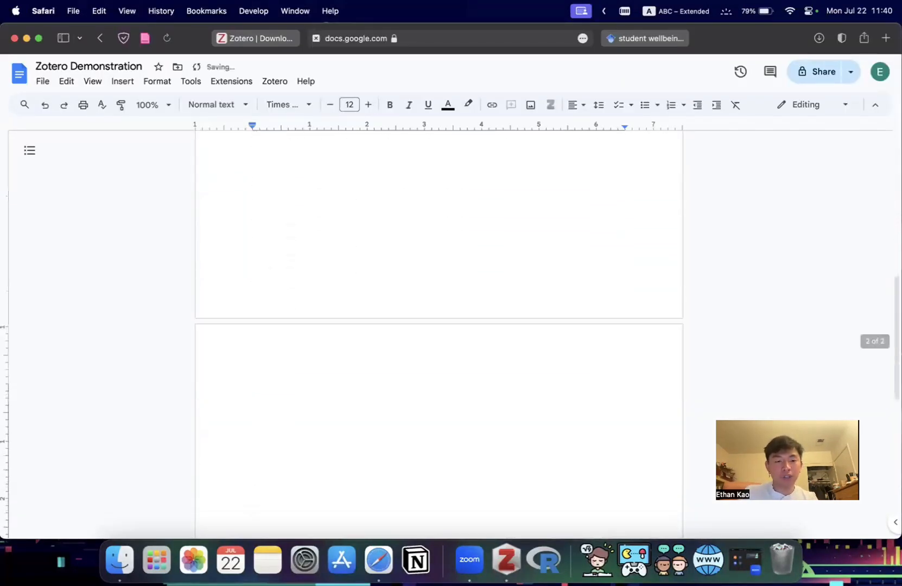
{"action": "left_click", "coordinate": [573, 104]}
{"action": "left_click", "coordinate": [590, 127]}
{"action": "type", "text": "References"}
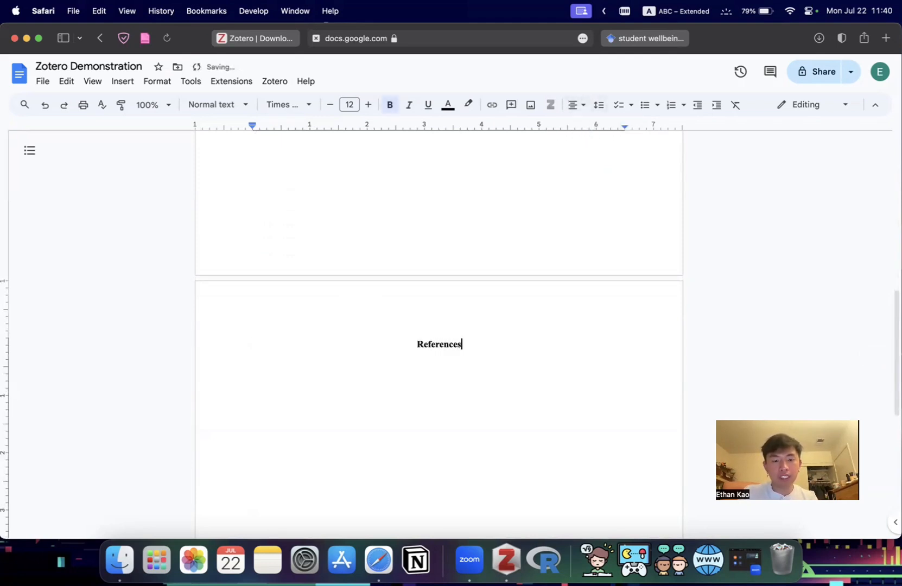
{"action": "key", "text": "Return"}
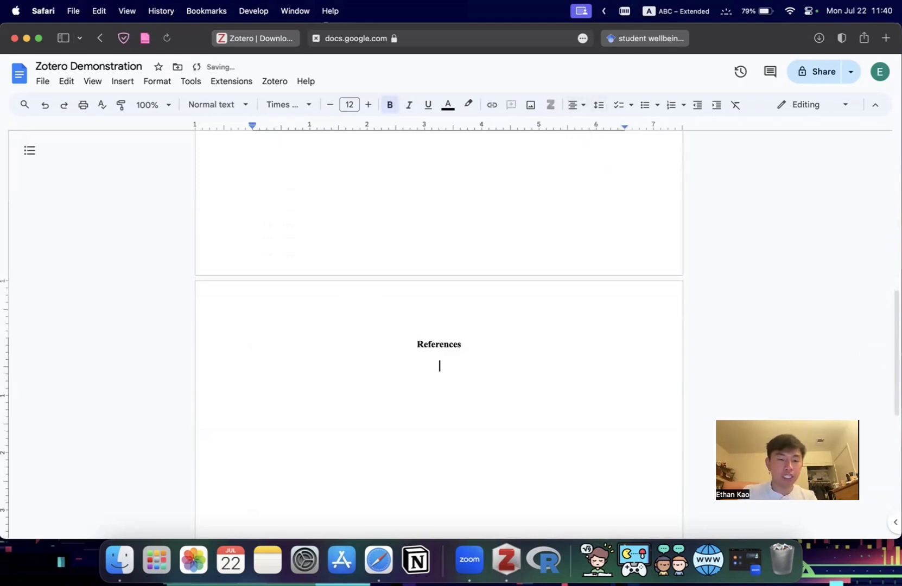
{"action": "key", "text": "super+shift+l"}
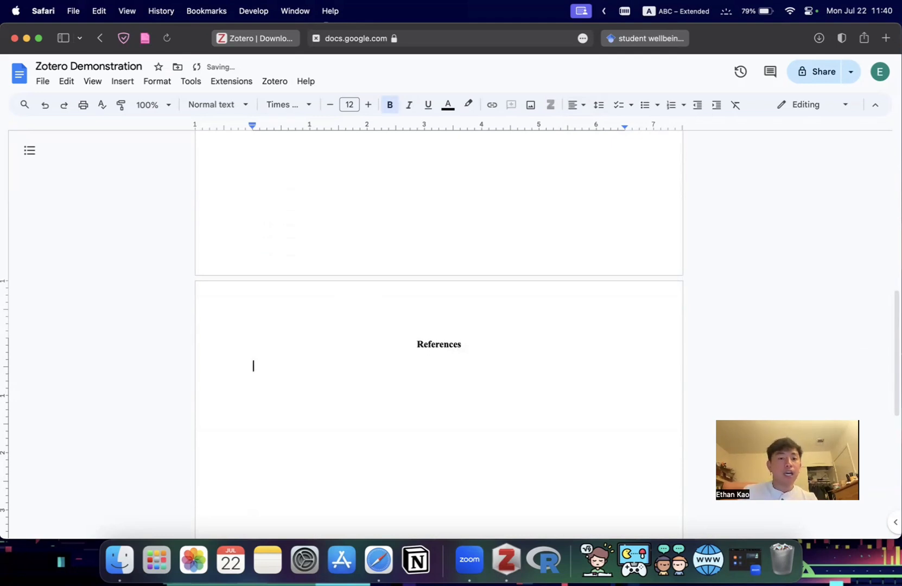
Insert the Zotero bibliography on the empty line below the "References" heading.
{"action": "scroll", "coordinate": [381, 266], "scroll_direction": "up", "scroll_amount": 10}
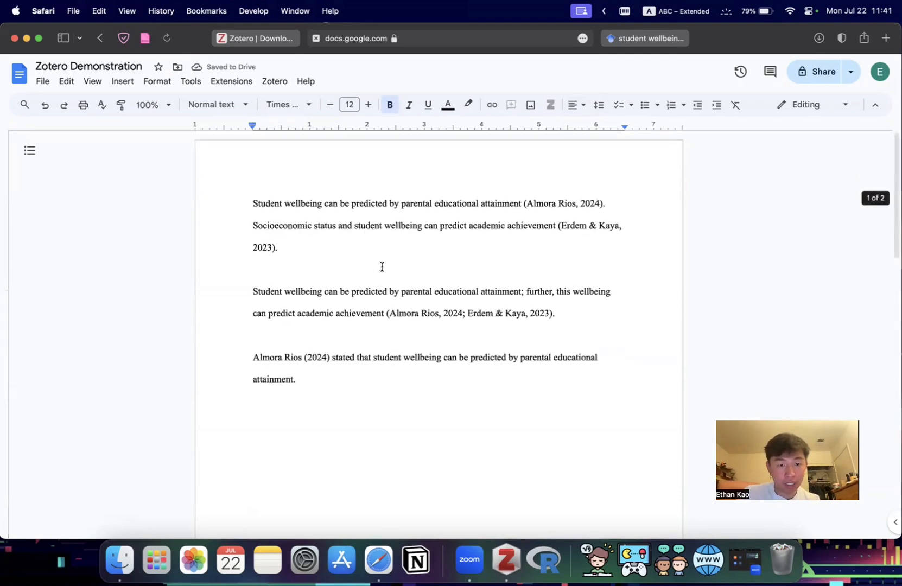
{"action": "scroll", "coordinate": [382, 266], "scroll_direction": "down", "scroll_amount": 10}
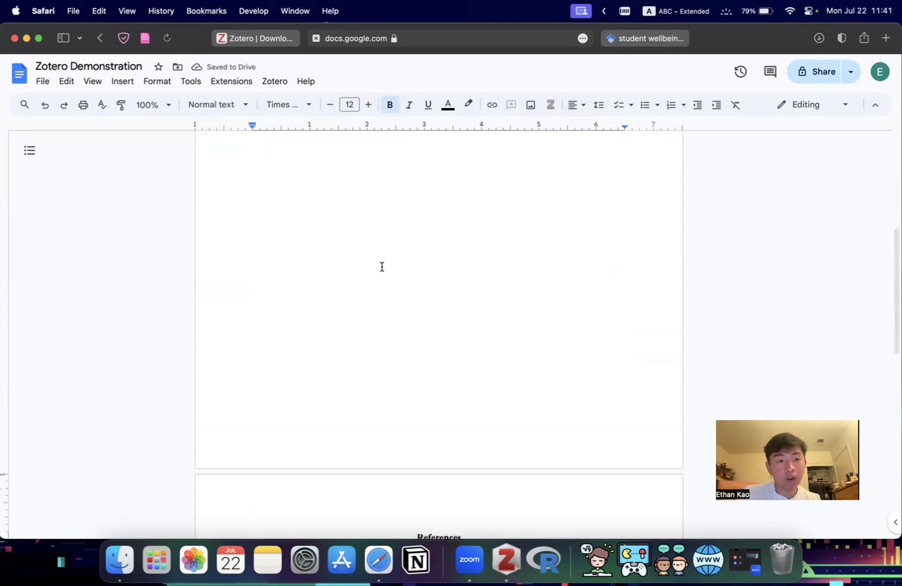
{"action": "left_click", "coordinate": [274, 82]}
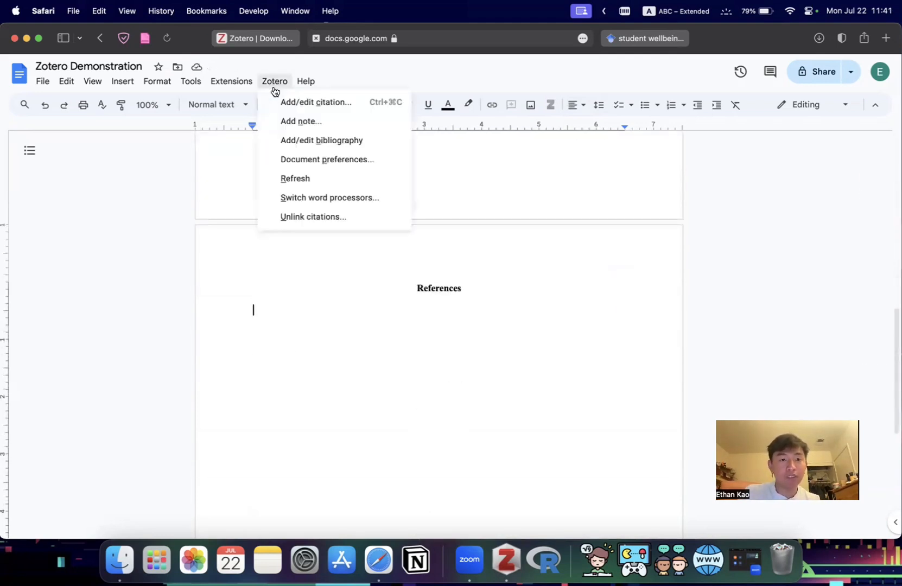
{"action": "left_click", "coordinate": [299, 140]}
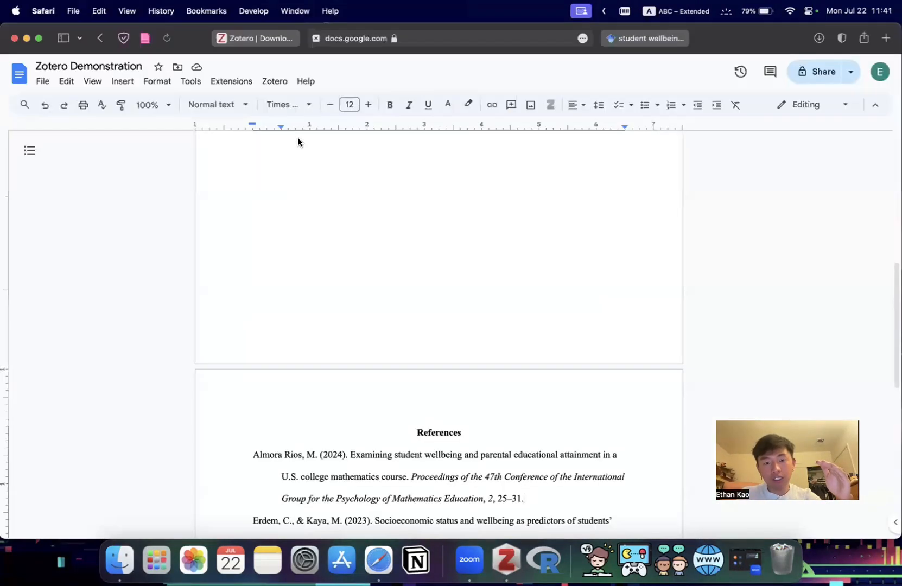
{"action": "scroll", "coordinate": [396, 258], "scroll_direction": "down", "scroll_amount": 5}
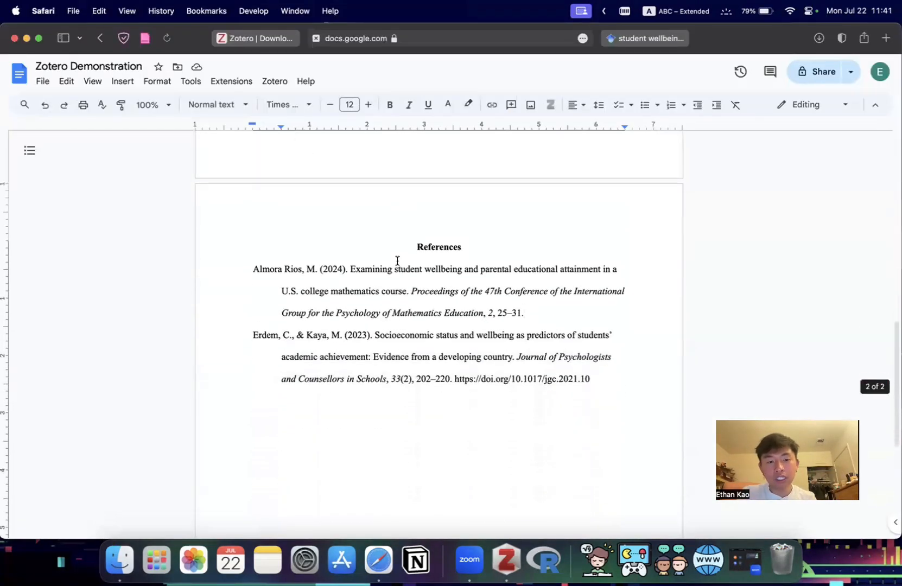
Highlight and review the bibliography entries, switching to the Zotero library and back to the Google Docs document.
{"action": "left_click_drag", "start_coordinate": [593, 343], "coordinate": [205, 234]}
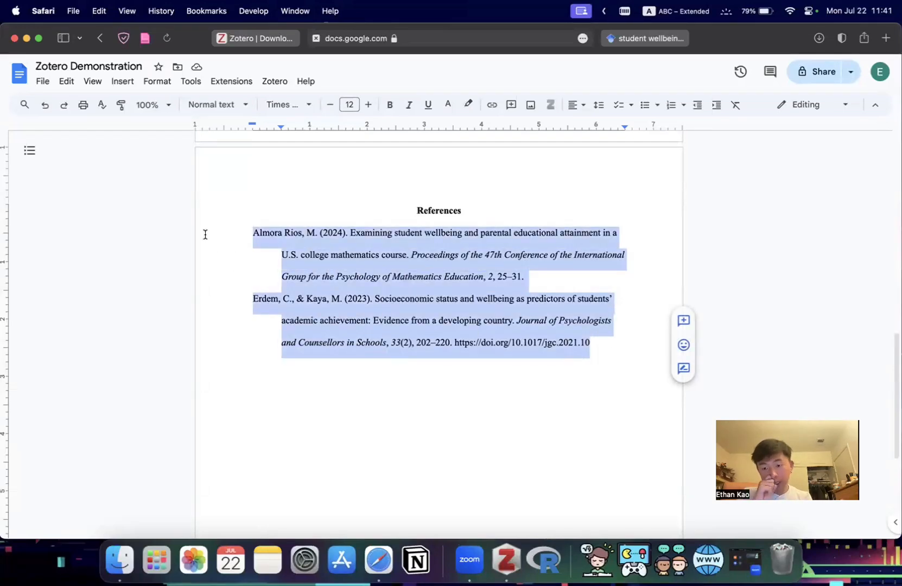
{"action": "left_click", "coordinate": [496, 560]}
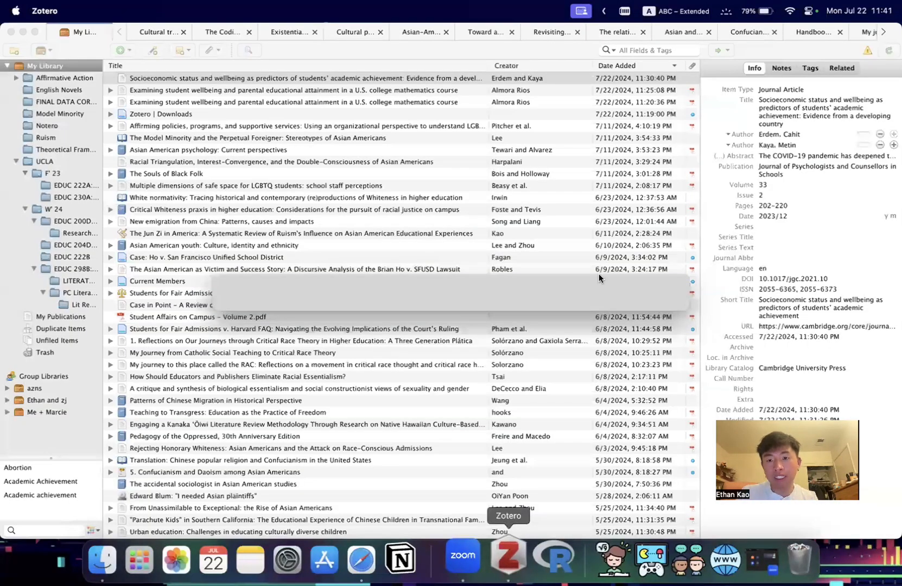
{"action": "key", "text": "super+Tab"}
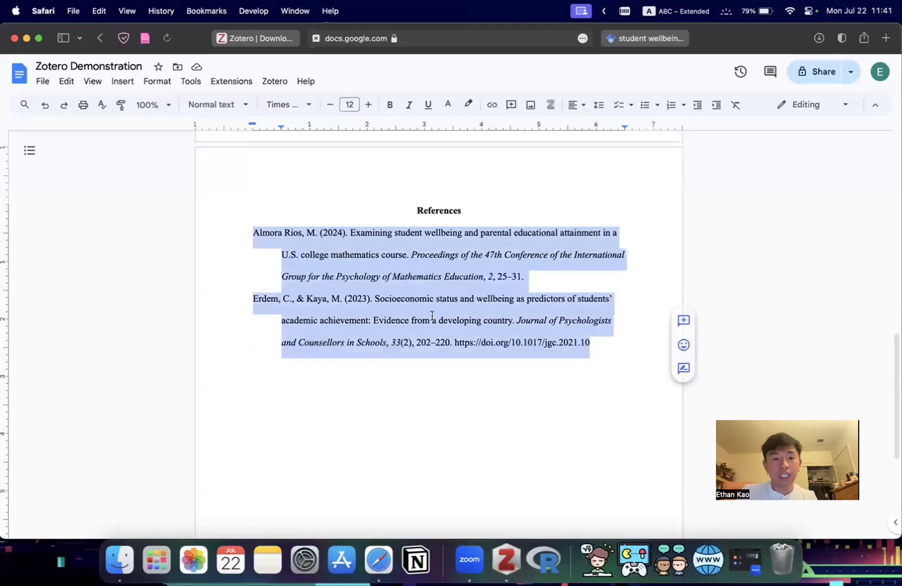
{"action": "left_click", "coordinate": [574, 373]}
{"action": "left_click_drag", "start_coordinate": [587, 343], "coordinate": [233, 229]}
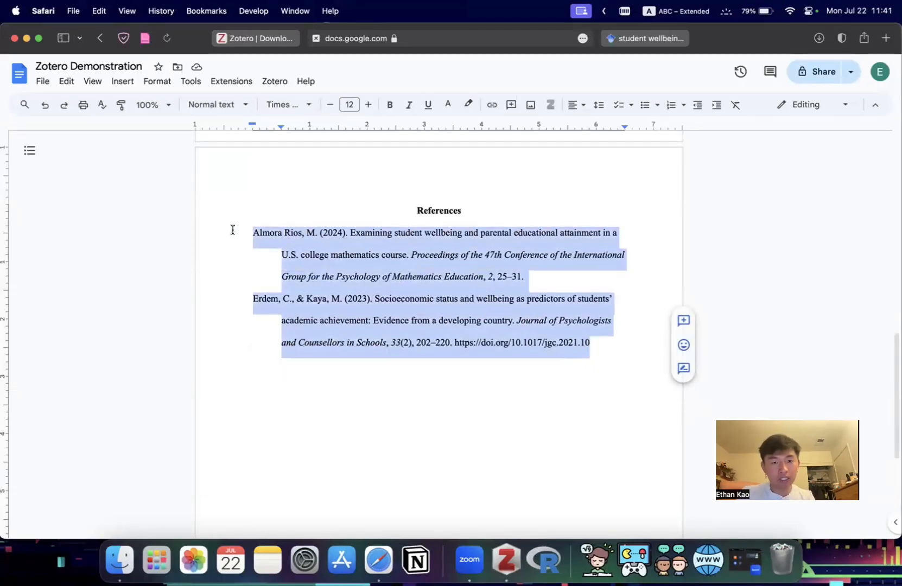
{"action": "left_click", "coordinate": [232, 229]}
Refresh the document's Zotero citations and bibliography.
{"action": "scroll", "coordinate": [232, 229], "scroll_direction": "up", "scroll_amount": 10}
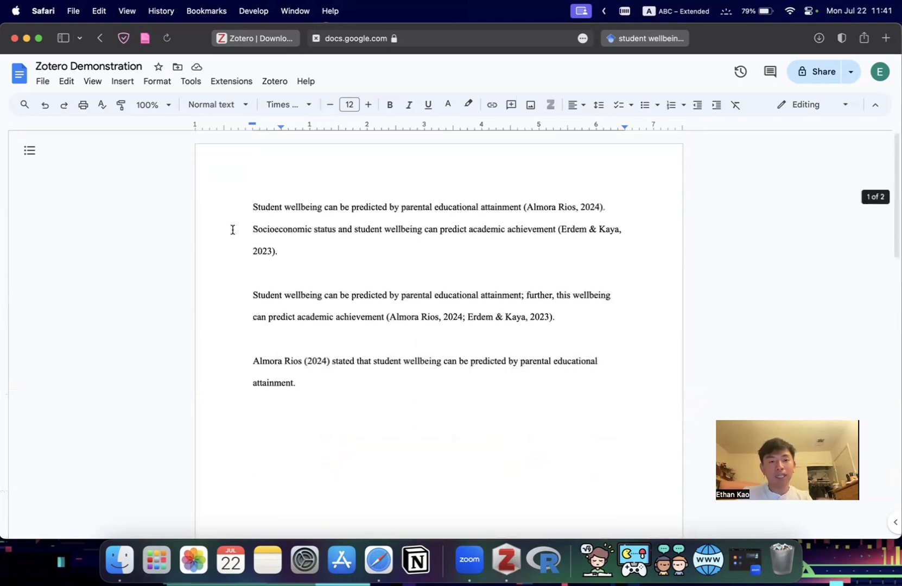
{"action": "scroll", "coordinate": [233, 229], "scroll_direction": "down", "scroll_amount": 2}
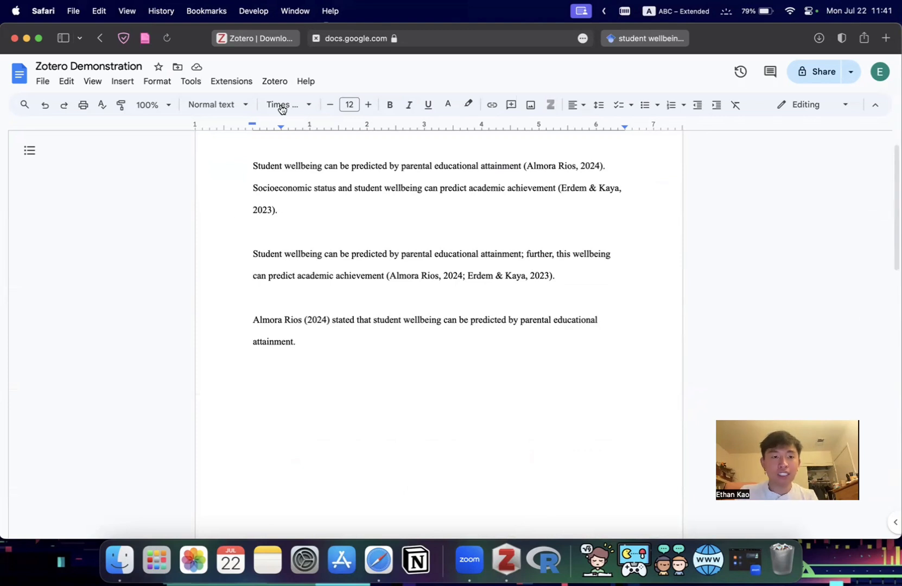
{"action": "left_click", "coordinate": [285, 83]}
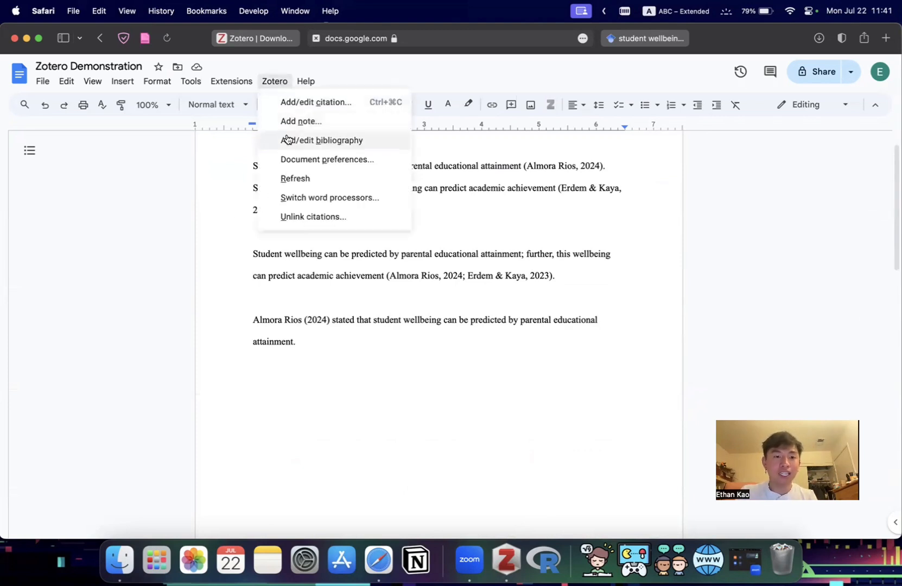
{"action": "left_click", "coordinate": [286, 178]}
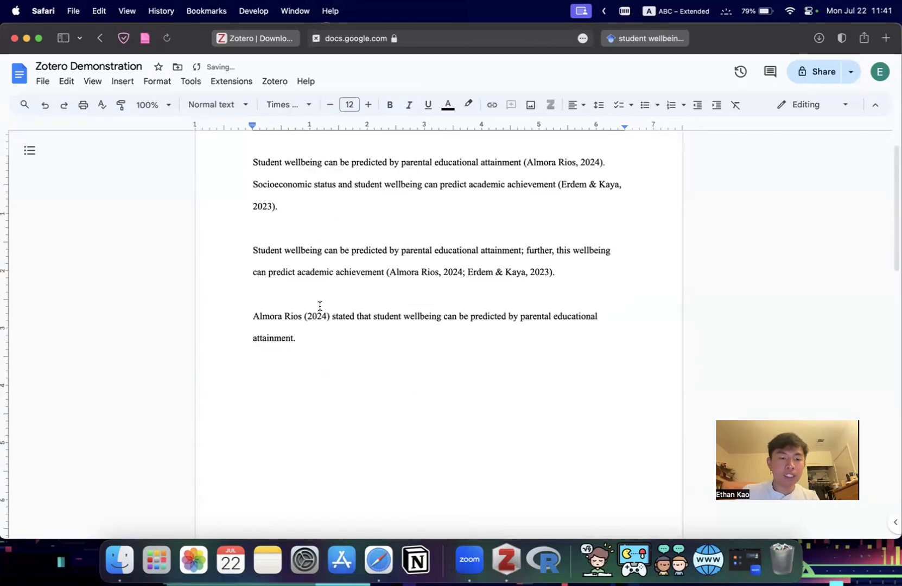
Start a new paragraph after the last sentence, leaving one blank line, and enter the second author's surname.
{"action": "left_click", "coordinate": [299, 336]}
{"action": "key", "text": "Return"}
{"action": "key", "text": "Return"}
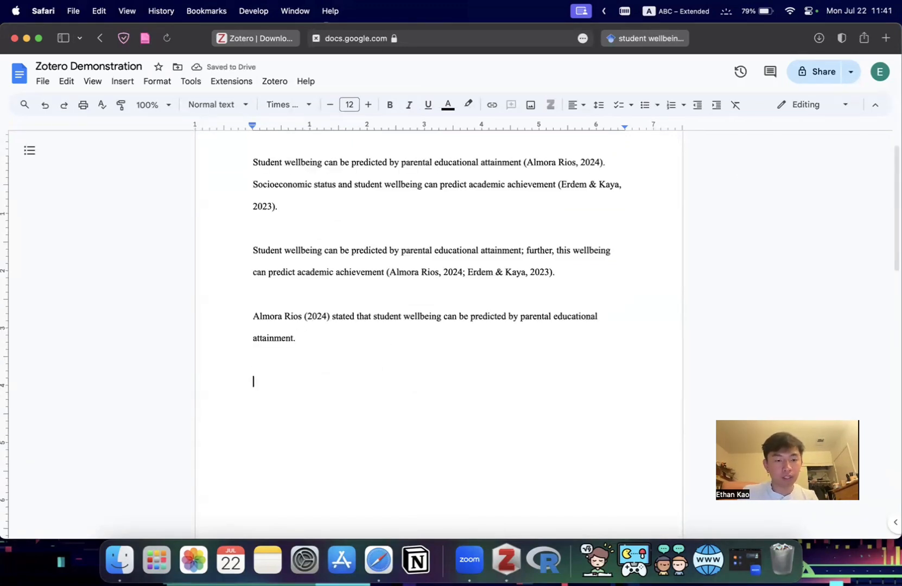
{"action": "type", "text": "Zhou"}
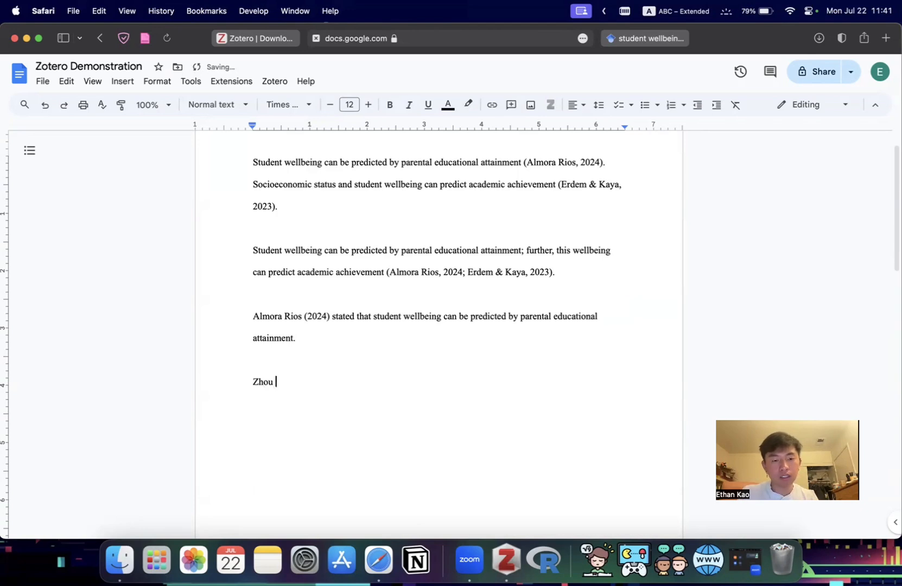
Insert a Zotero citation of the 2015 book "The Asian American achievement paradox" after the surname, searching the library by author.
{"action": "left_click", "coordinate": [274, 82]}
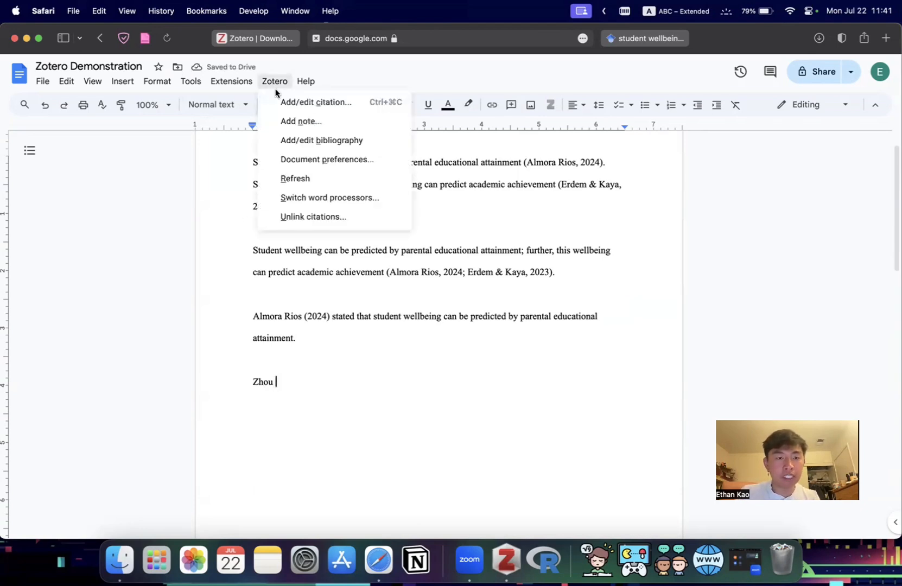
{"action": "left_click", "coordinate": [282, 95]}
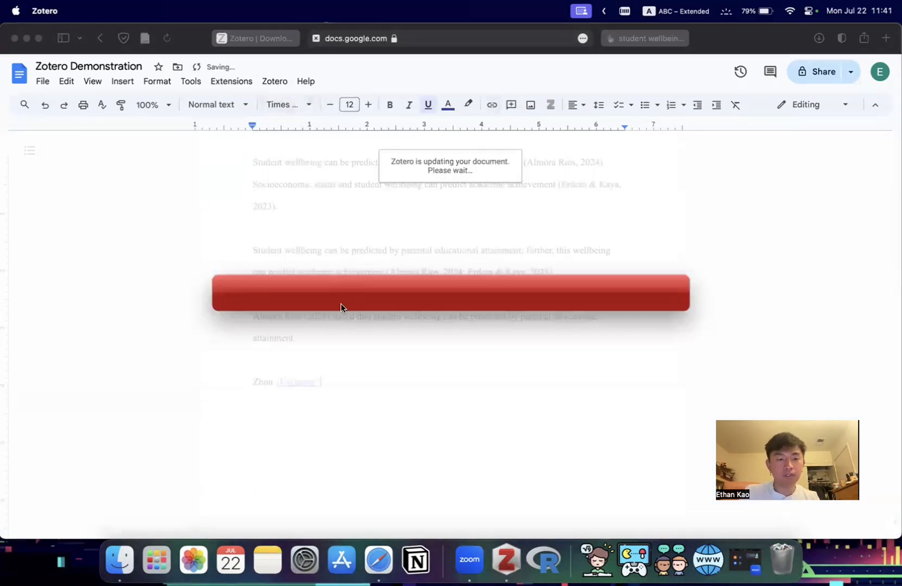
{"action": "type", "text": "zhou"}
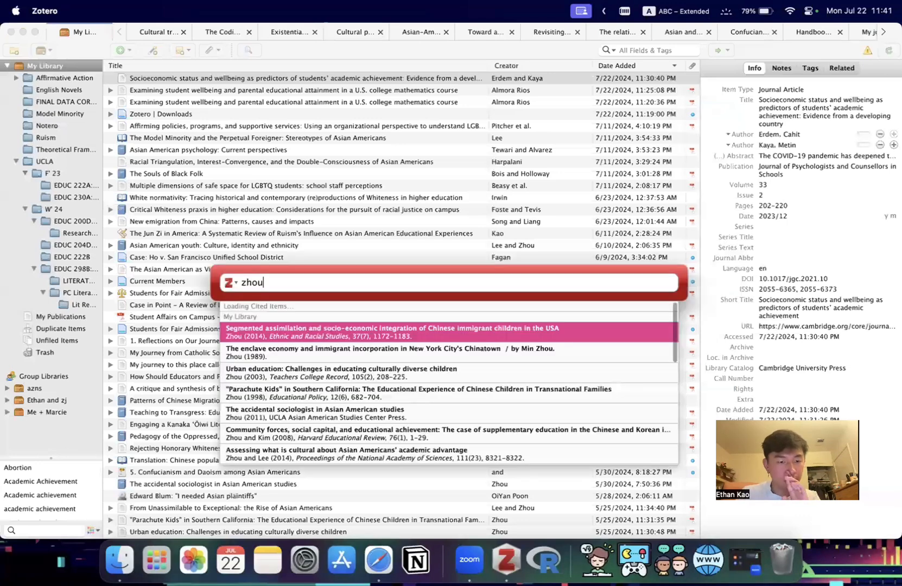
{"action": "key", "text": "Down"}
{"action": "key", "text": "Down"}
{"action": "key", "text": "Down"}
{"action": "key", "text": "Down"}
{"action": "key", "text": "Down"}
{"action": "key", "text": "Down"}
{"action": "key", "text": "Down"}
{"action": "key", "text": "Down"}
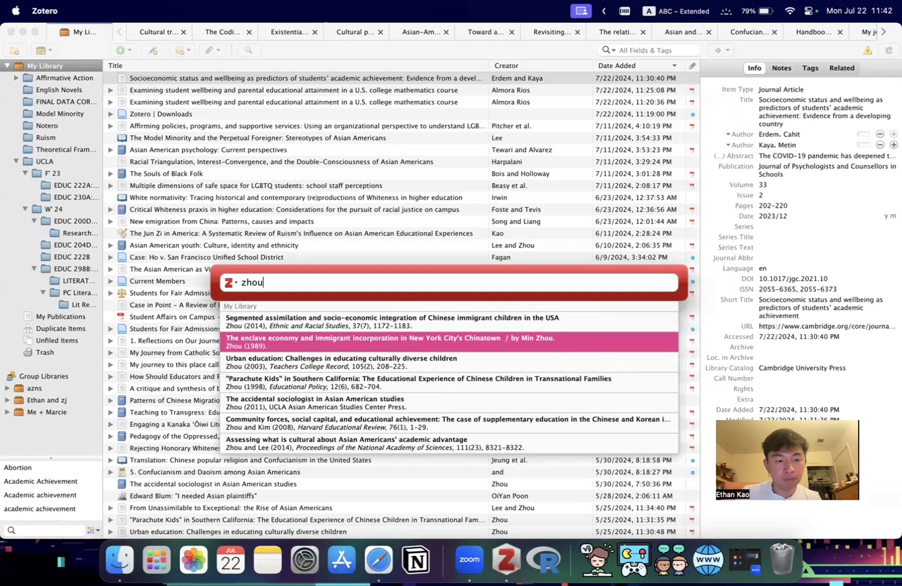
{"action": "key", "text": "Down"}
{"action": "key", "text": "Down"}
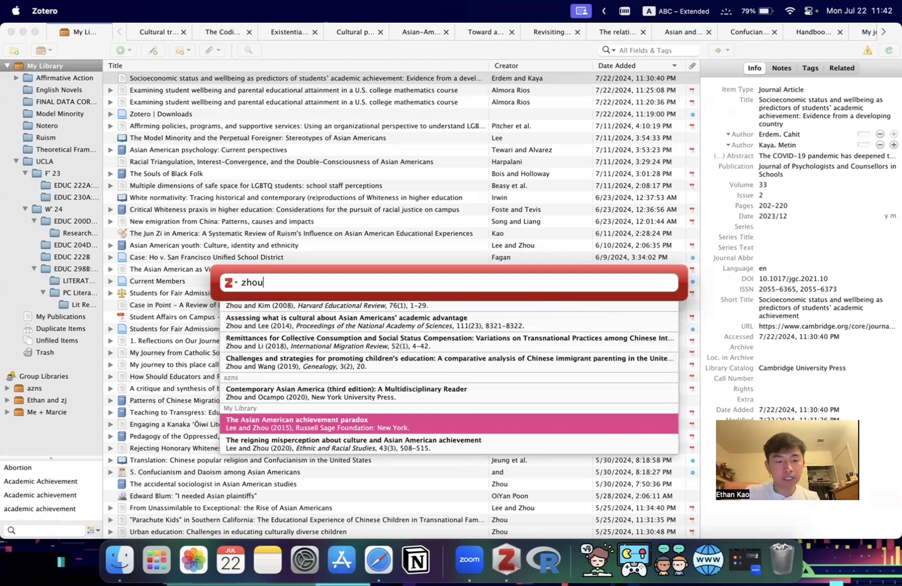
{"action": "key", "text": "Return"}
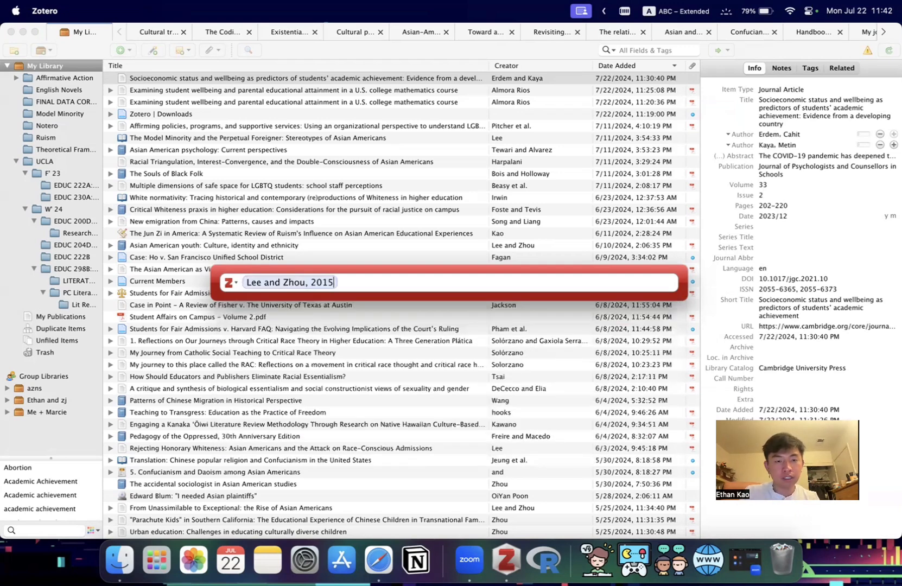
{"action": "key", "text": "Return"}
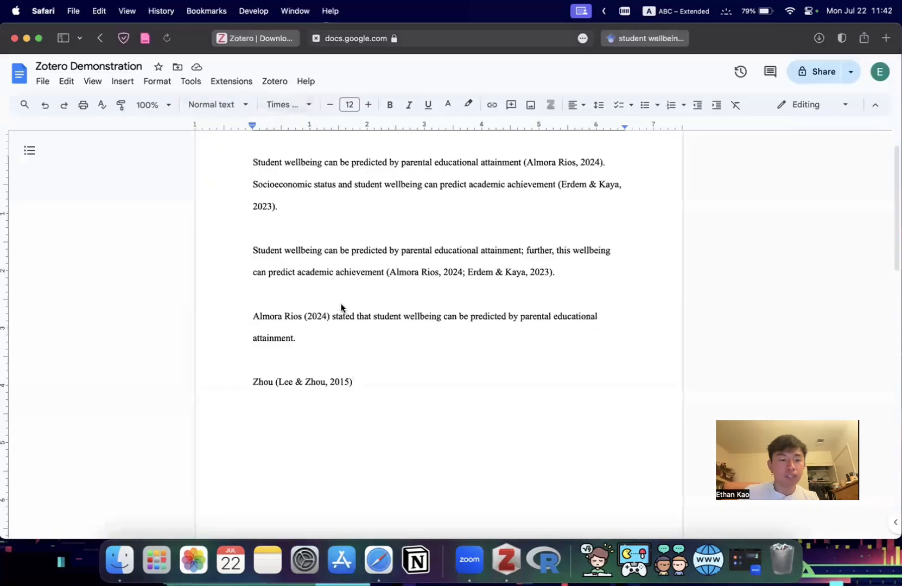
Edit the new 2015 citation with Zotero and enable Omit Author.
{"action": "left_click", "coordinate": [293, 381]}
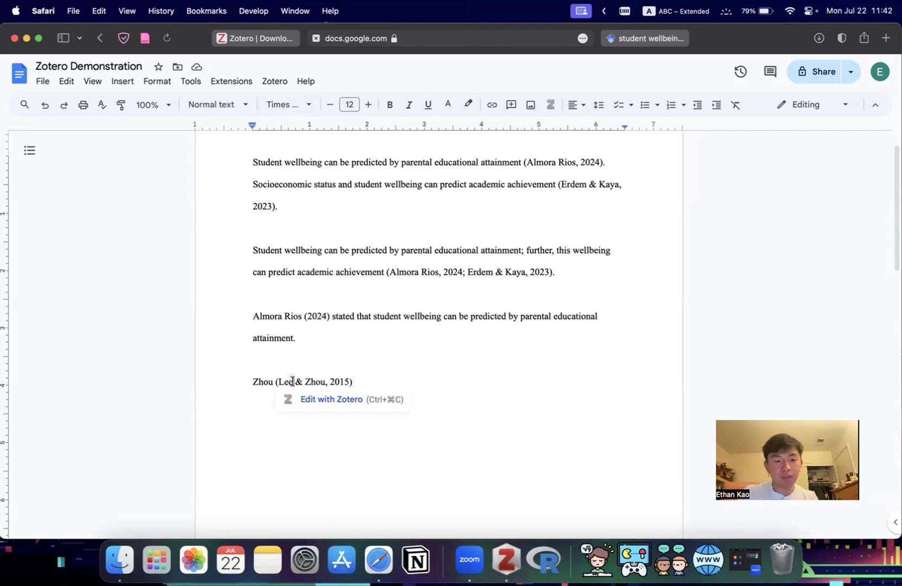
{"action": "left_click", "coordinate": [315, 400]}
{"action": "left_click", "coordinate": [298, 283]}
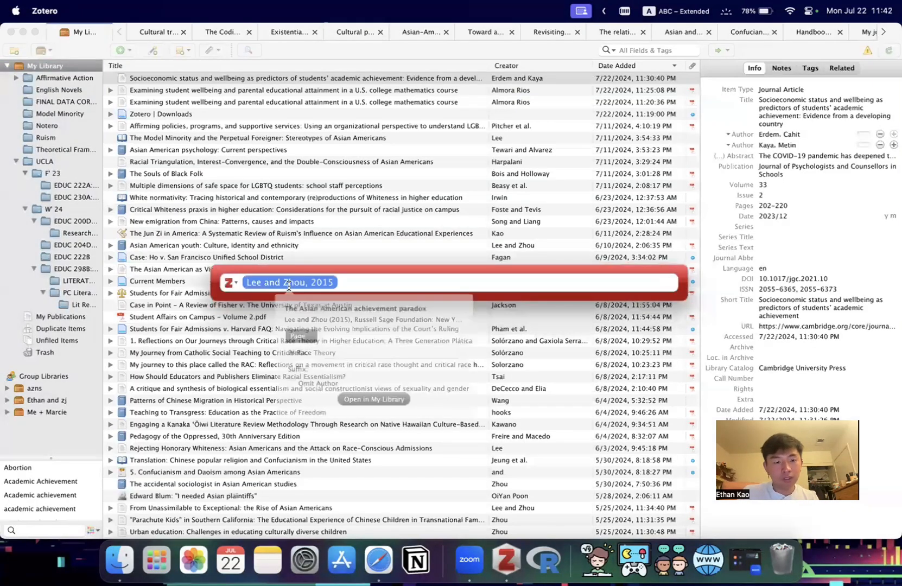
{"action": "left_click", "coordinate": [292, 384]}
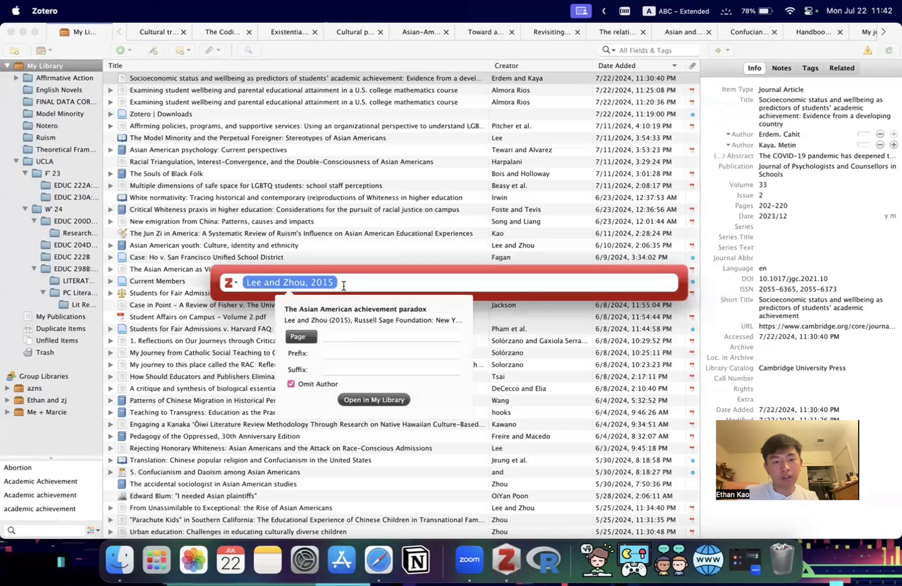
{"action": "left_click", "coordinate": [343, 286]}
{"action": "key", "text": "Return"}
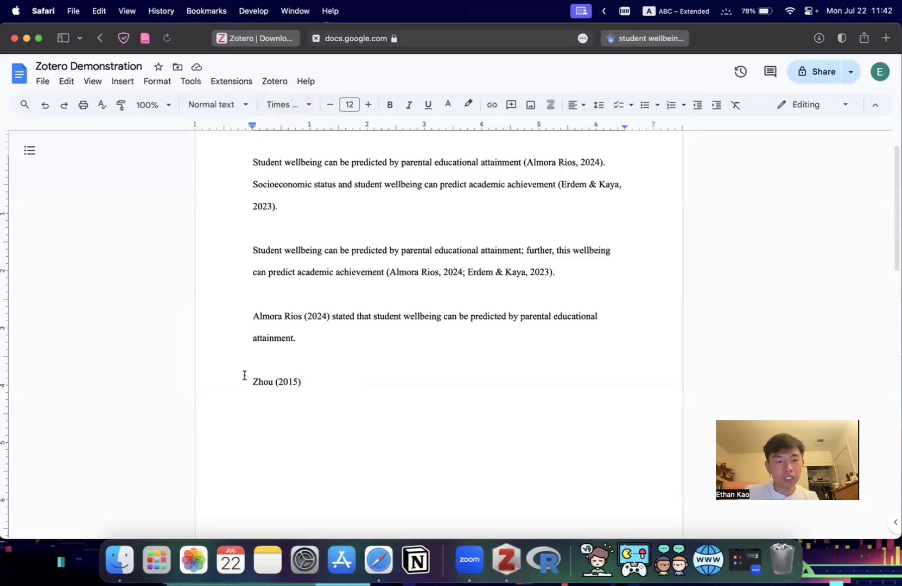
Add the first author's surname followed by "and" at the beginning of the last paragraph.
{"action": "left_click", "coordinate": [246, 379]}
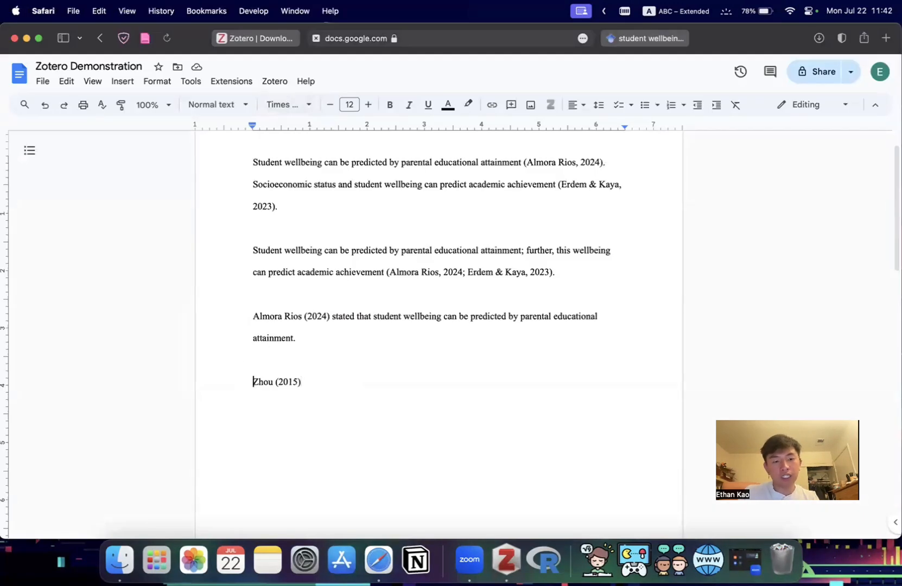
{"action": "type", "text": "Lee and"}
Complete the last sentence with "found that Asian Americans are often seen as culturally superior to other ethnic groups in terms of their academic achievement.".
{"action": "key", "text": "End"}
{"action": "type", "text": "found that Asian Americans are often seen as cultur"}
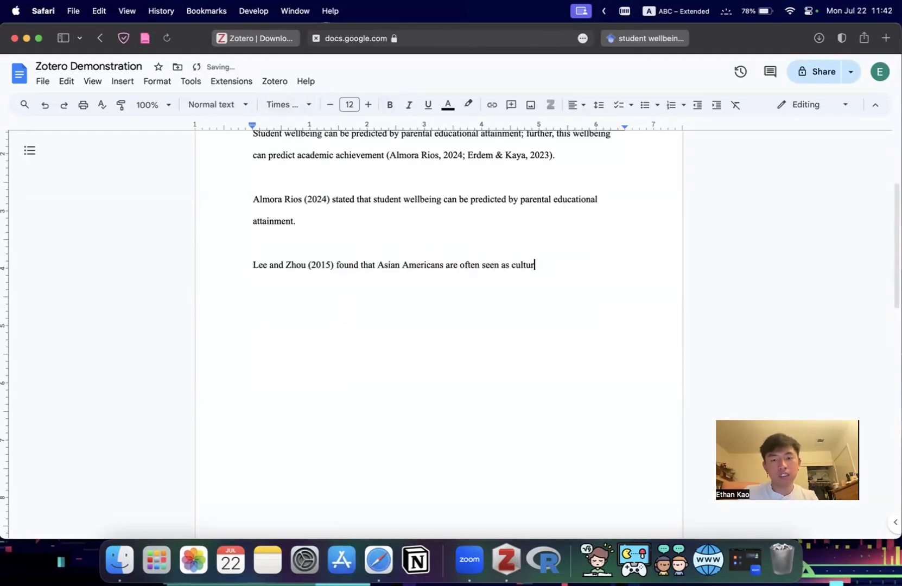
{"action": "type", "text": "ally superior to other ethnic groups in terms of their ethnic p"}
{"action": "key", "text": "BackSpace"}
{"action": "key", "text": "BackSpace"}
{"action": "key", "text": "BackSpace"}
{"action": "key", "text": "BackSpace"}
{"action": "key", "text": "BackSpace"}
{"action": "key", "text": "BackSpace"}
{"action": "key", "text": "BackSpace"}
{"action": "key", "text": "BackSpace"}
{"action": "type", "text": "academic achievement."}
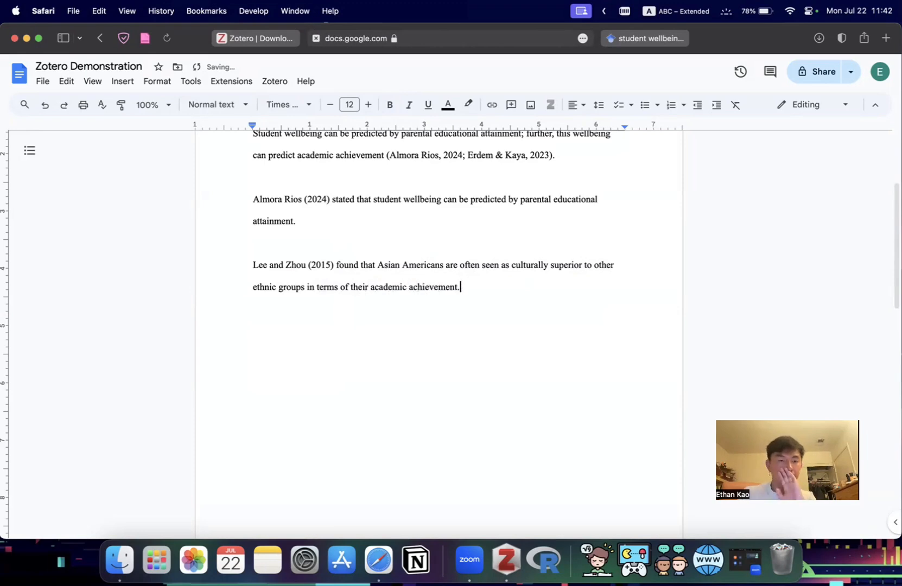
Select all entries under the "References" heading to review the bibliography.
{"action": "scroll", "coordinate": [311, 291], "scroll_direction": "down", "scroll_amount": 10}
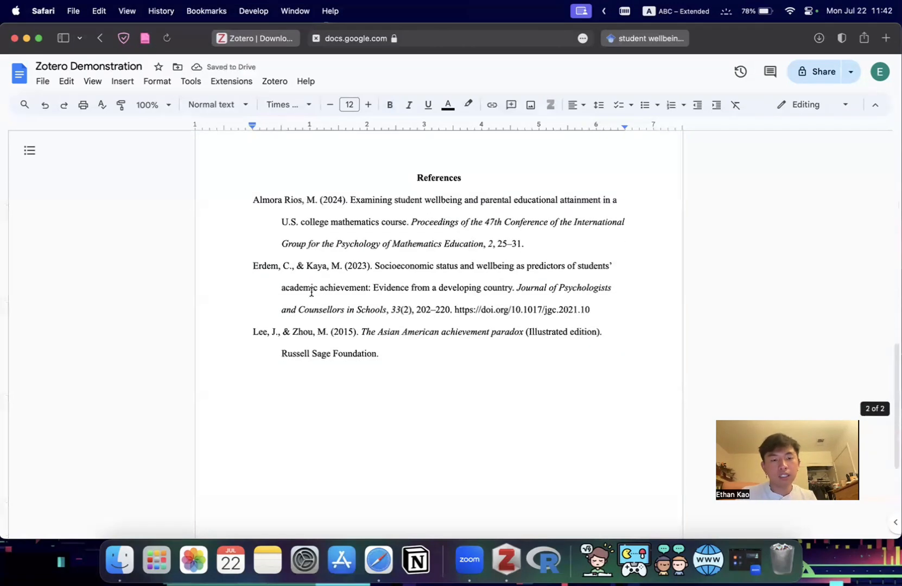
{"action": "left_click_drag", "start_coordinate": [380, 352], "coordinate": [198, 195]}
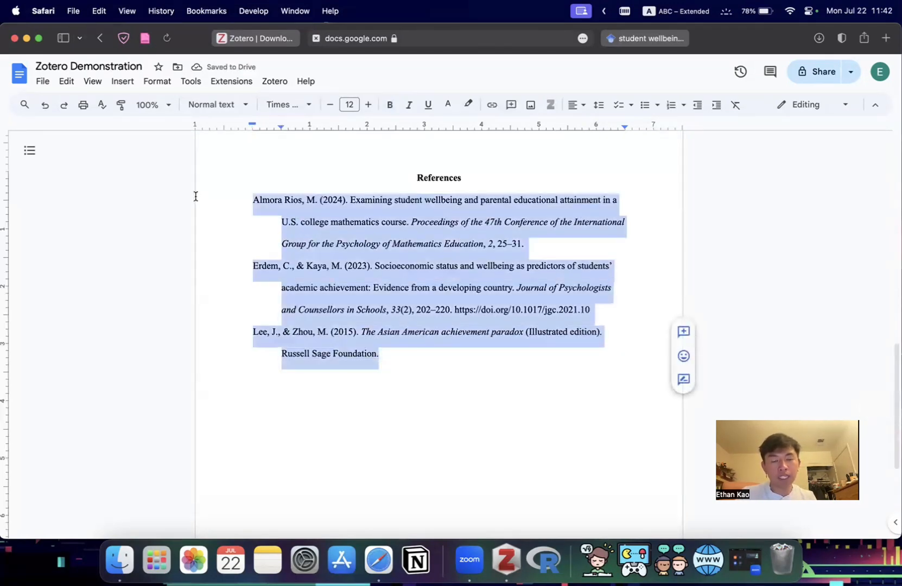
Compare the 2015 citation in the last body paragraph with its entry under "References".
{"action": "scroll", "coordinate": [277, 203], "scroll_direction": "up", "scroll_amount": 10}
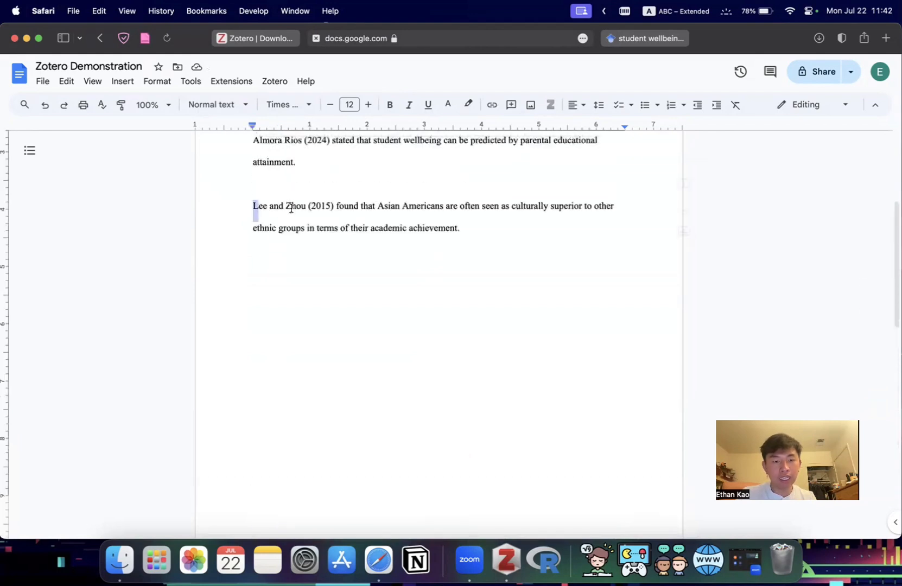
{"action": "left_click_drag", "start_coordinate": [253, 206], "coordinate": [435, 208]}
{"action": "scroll", "coordinate": [445, 237], "scroll_direction": "down", "scroll_amount": 10}
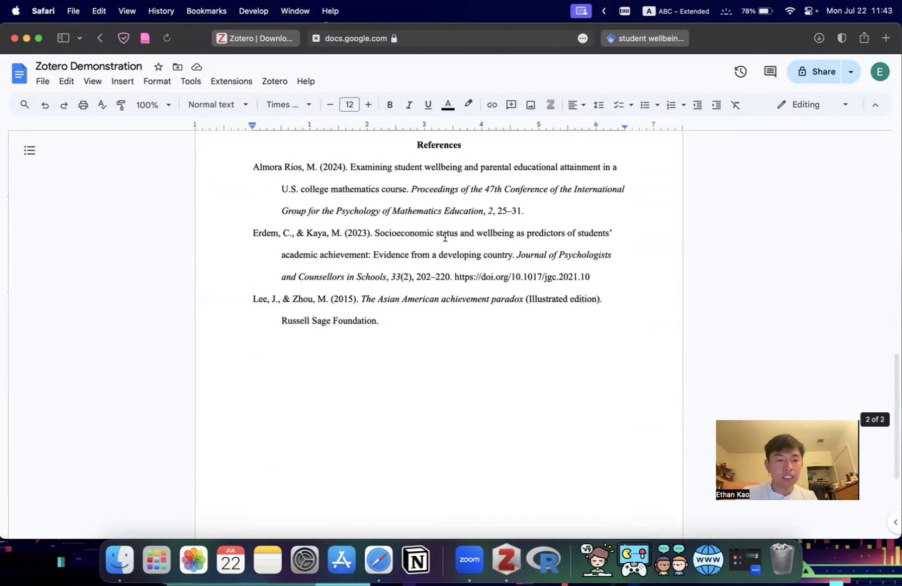
{"action": "mouse_move", "coordinate": [428, 321]}
{"action": "left_mouse_down"}
{"action": "mouse_move", "coordinate": [281, 254]}
{"action": "mouse_move", "coordinate": [206, 195]}
{"action": "mouse_move", "coordinate": [198, 177]}
{"action": "mouse_move", "coordinate": [339, 386]}
{"action": "mouse_move", "coordinate": [420, 317]}
{"action": "left_mouse_up"}
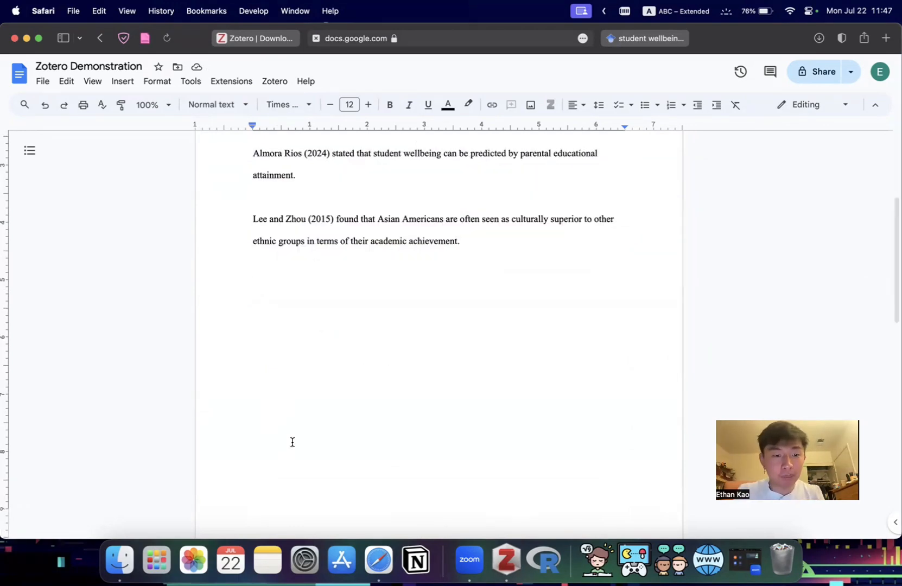
Add the paragraph "Critical geography uses the physical locations and proximities of campus support systems in order to identify power dynamics and inequalities".
{"action": "type", "text": "Critical geography uses the physical locations and proximities of campus support systems in order to identify"}
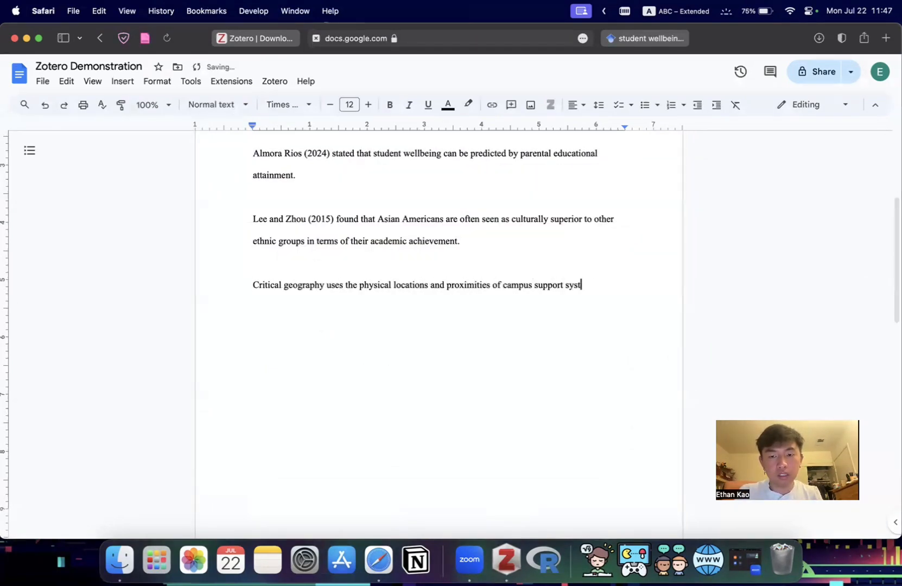
{"action": "type", "text": "power dynamics and inequalities"}
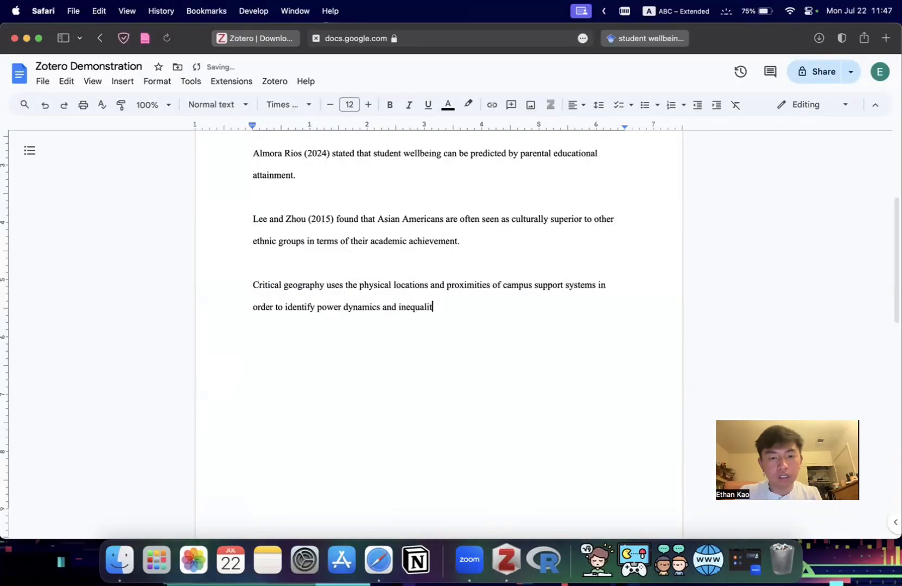
Cite the 2022 "Space and place" article with Zotero after "inequalities" and end the sentence with a period.
{"action": "left_click", "coordinate": [273, 81]}
{"action": "left_click", "coordinate": [282, 96]}
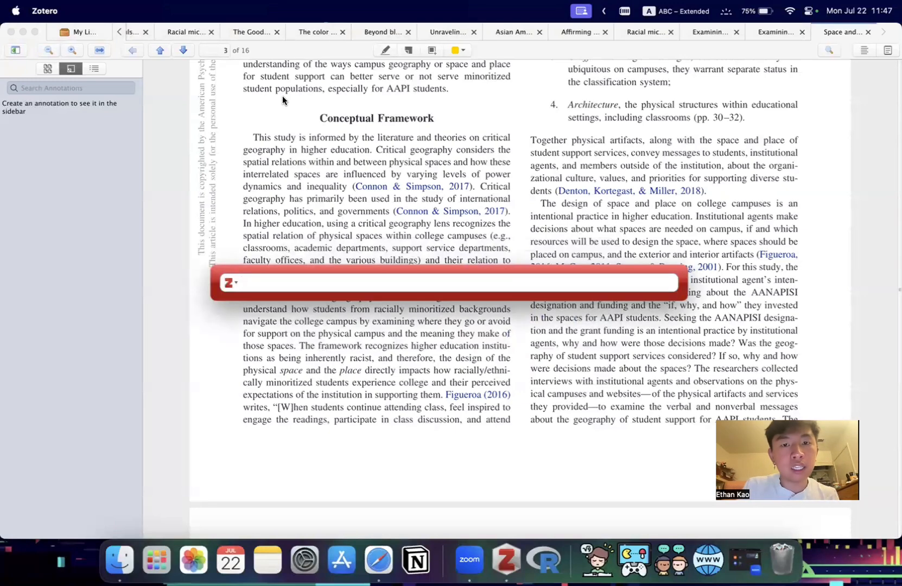
{"action": "type", "text": "space and"}
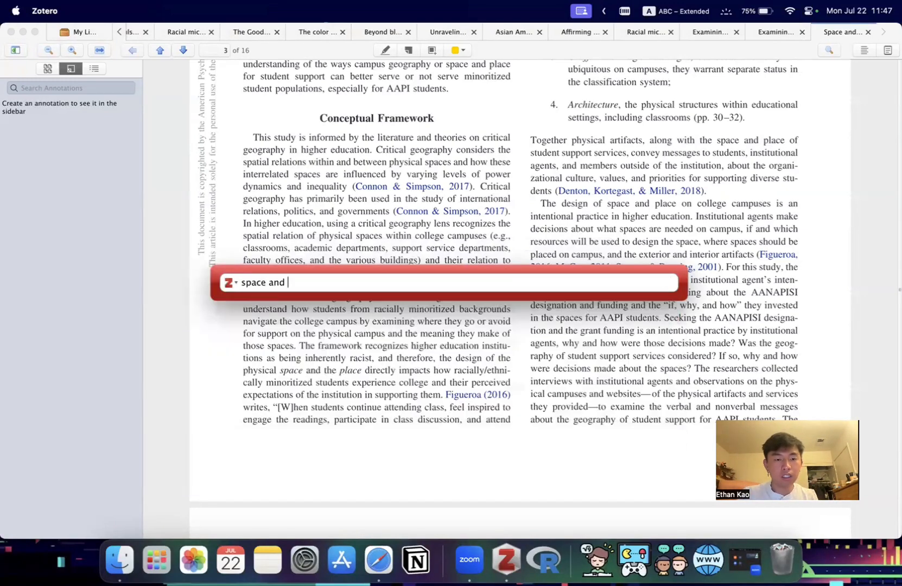
{"action": "key", "text": "Return"}
{"action": "key", "text": "Return"}
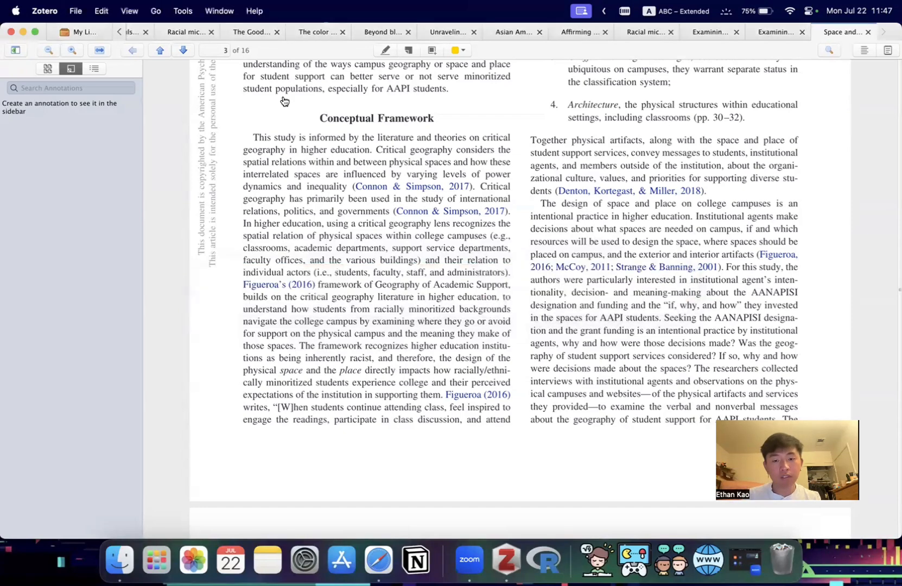
{"action": "type", "text": "., 2022)."}
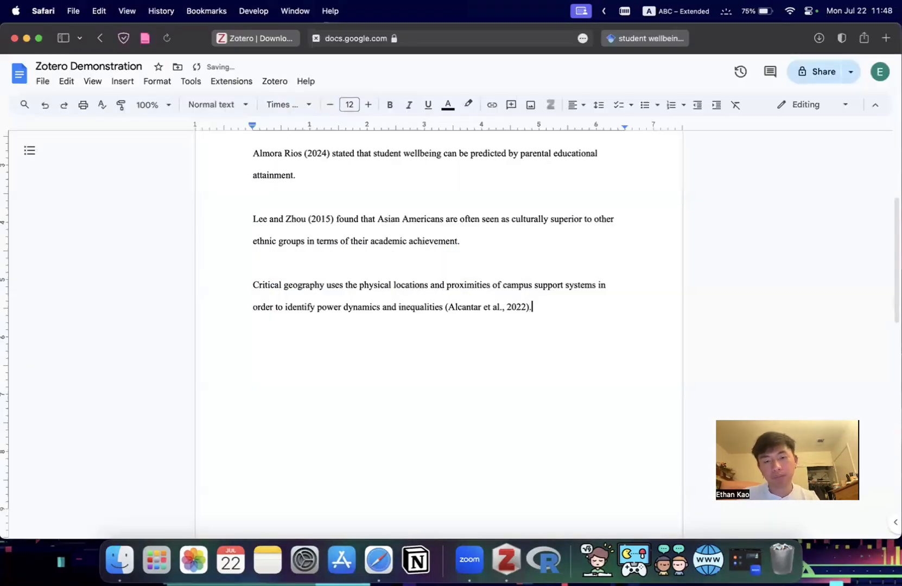
Examine the new 2022 entry under "References", especially how the third author's given name is written.
{"action": "scroll", "coordinate": [309, 266], "scroll_direction": "down", "scroll_amount": 2}
{"action": "scroll", "coordinate": [309, 266], "scroll_direction": "down", "scroll_amount": 10}
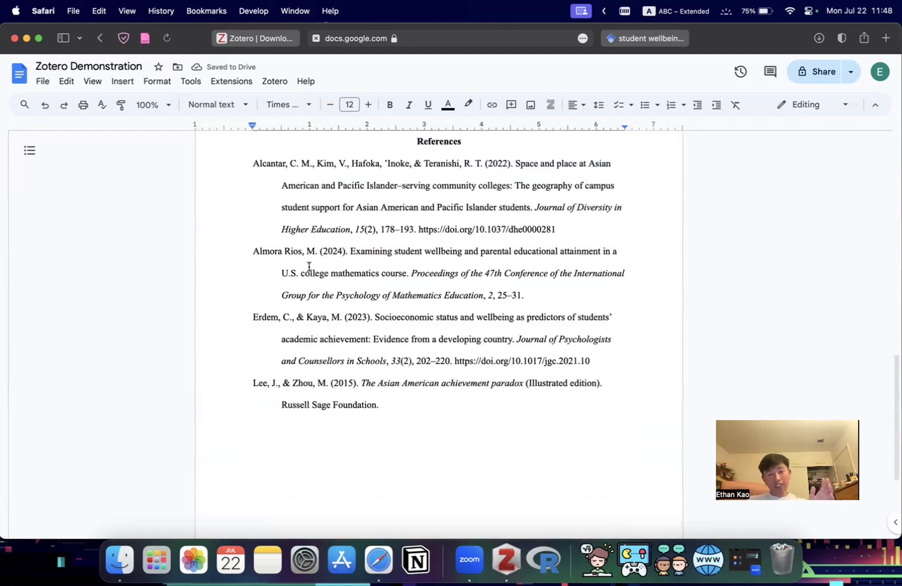
{"action": "scroll", "coordinate": [309, 267], "scroll_direction": "up", "scroll_amount": 1}
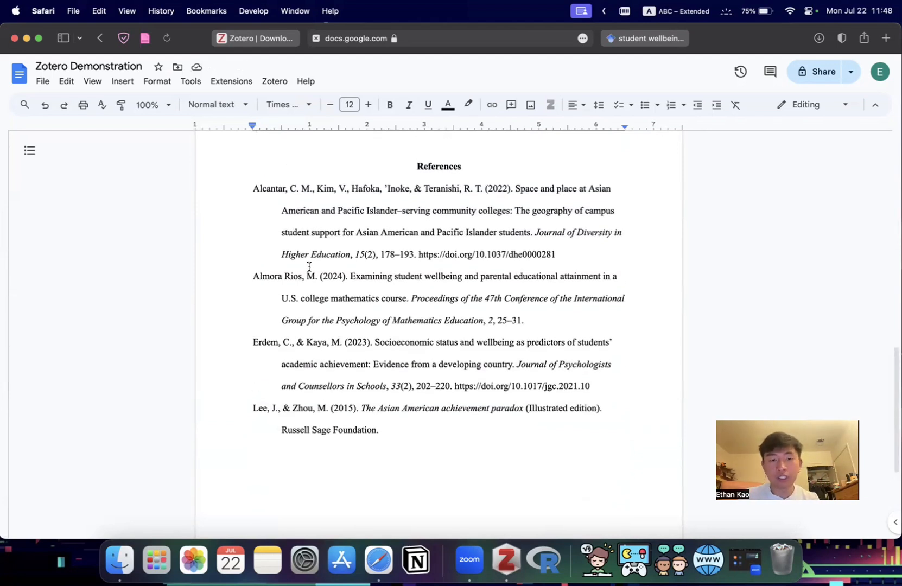
{"action": "left_click", "coordinate": [386, 190]}
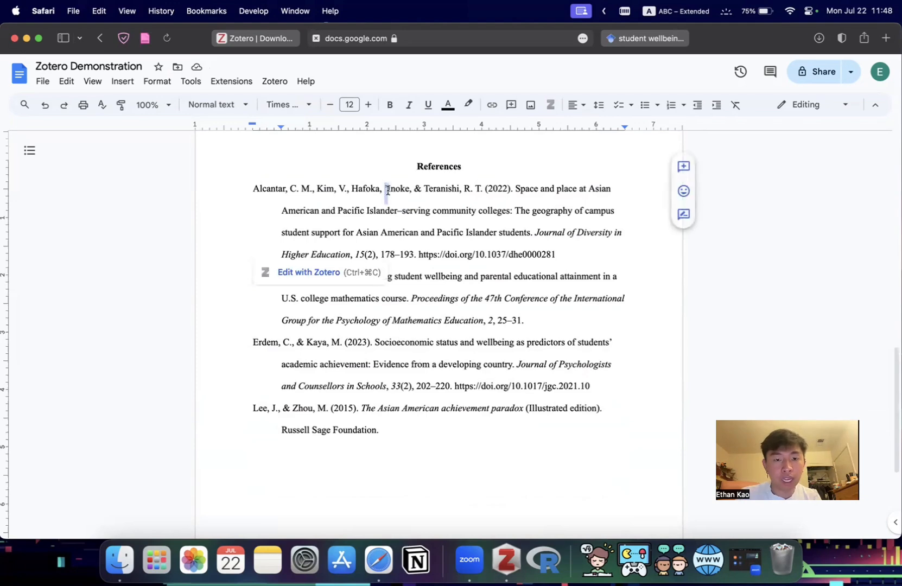
{"action": "key", "text": "Right"}
{"action": "key", "text": "Right"}
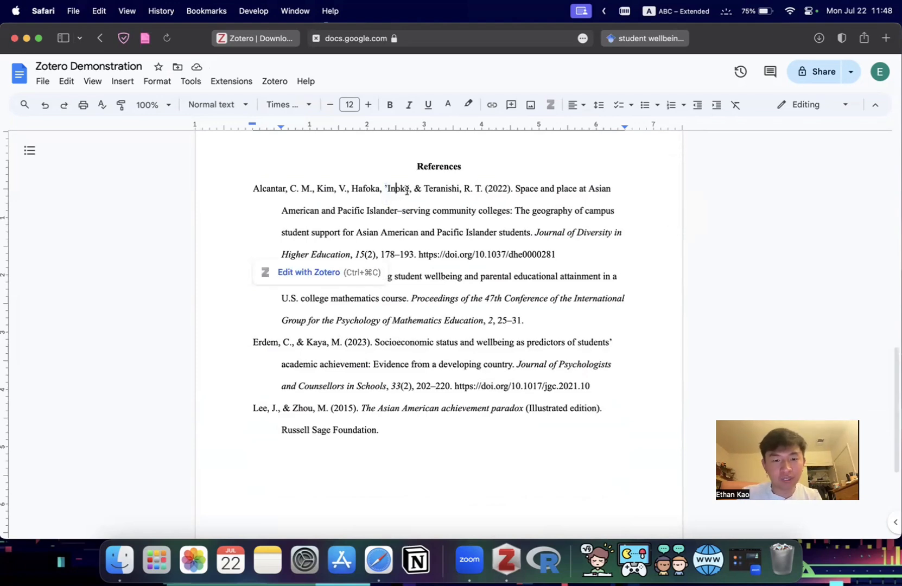
Switch to the Zotero library and inspect the third author's first name in the "Space and place" record.
{"action": "key", "text": "super+Tab"}
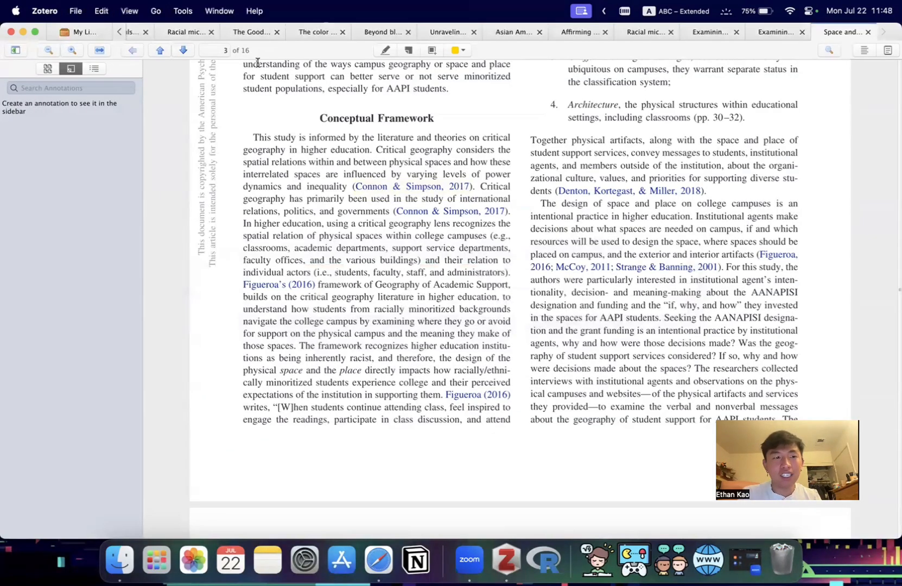
{"action": "left_click", "coordinate": [91, 31]}
{"action": "left_click", "coordinate": [798, 163]}
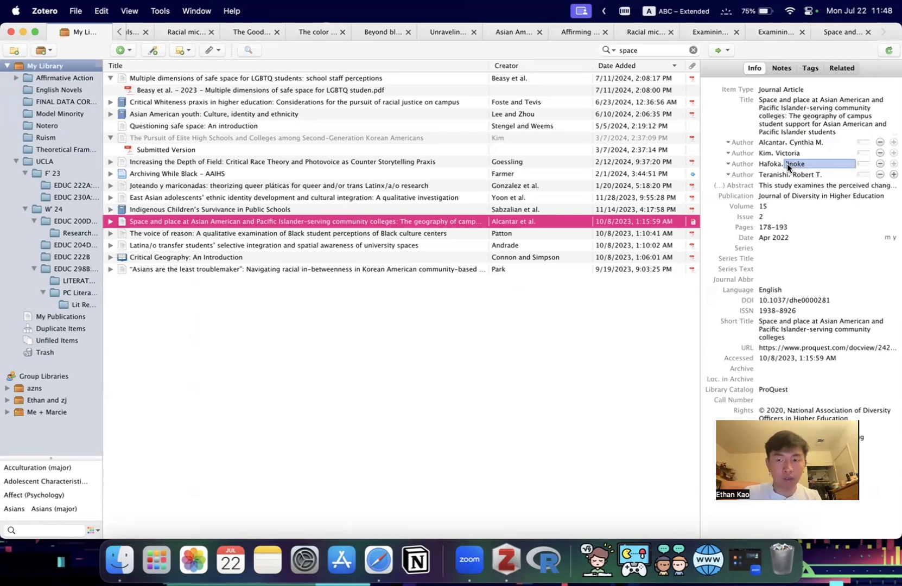
Return to the Google Docs document and shorten the third author's given name to an initial in the 2022 reference.
{"action": "key", "text": "super+Tab"}
{"action": "left_click", "coordinate": [405, 191]}
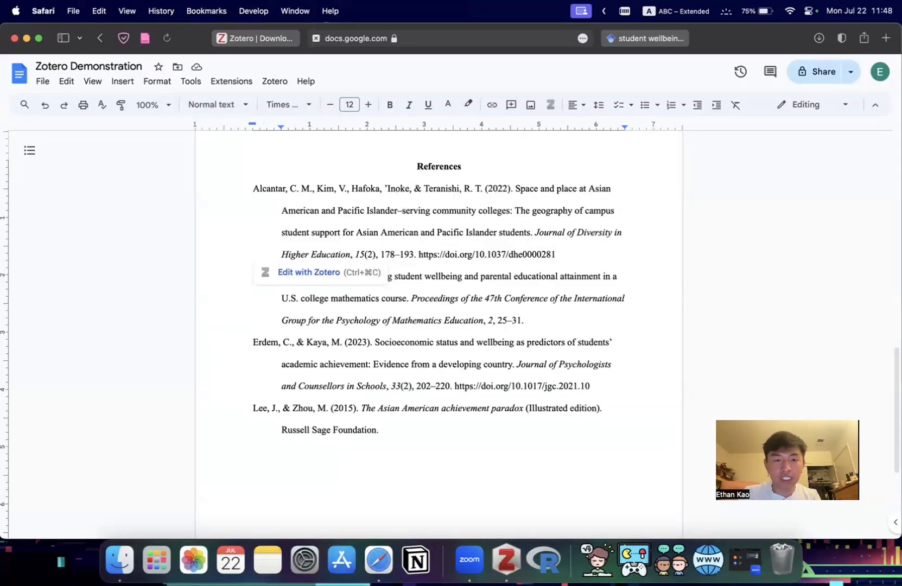
{"action": "key", "text": "BackSpace"}
{"action": "key", "text": "BackSpace"}
{"action": "key", "text": "BackSpace"}
{"action": "key", "text": "BackSpace"}
{"action": "key", "text": "BackSpace"}
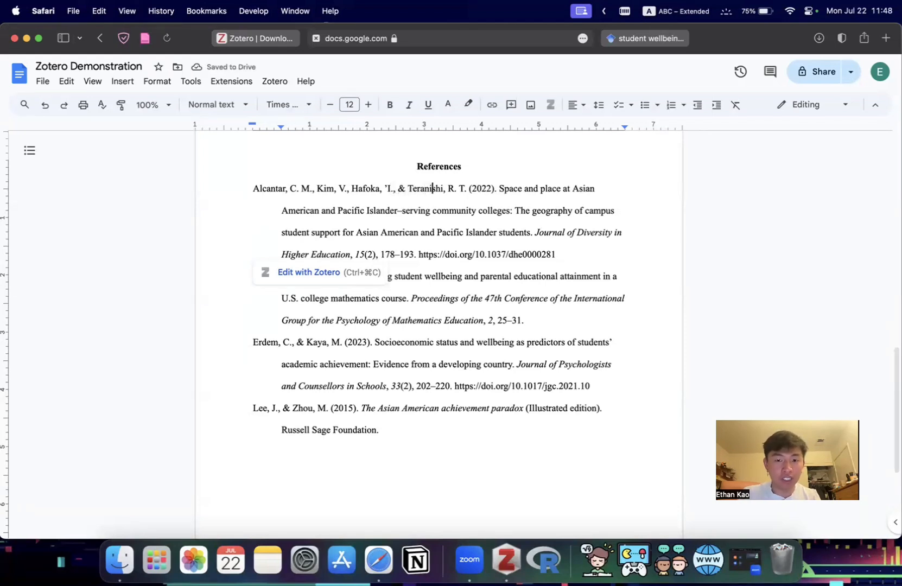
Proofread the reference entries line by line down to the end of the bibliography.
{"action": "key", "text": "Down"}
{"action": "key", "text": "Down"}
{"action": "key", "text": "Down"}
{"action": "key", "text": "Down"}
{"action": "key", "text": "Down"}
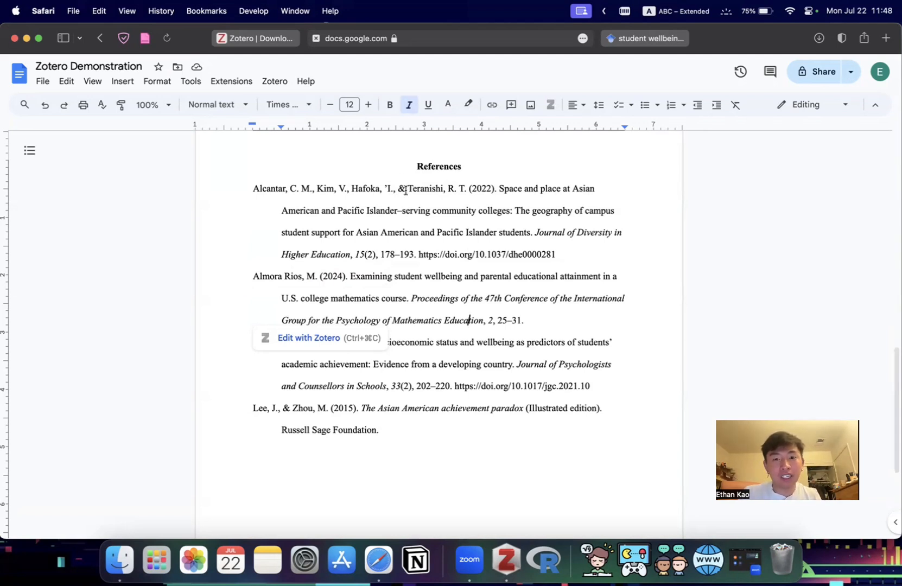
{"action": "left_click", "coordinate": [513, 211]}
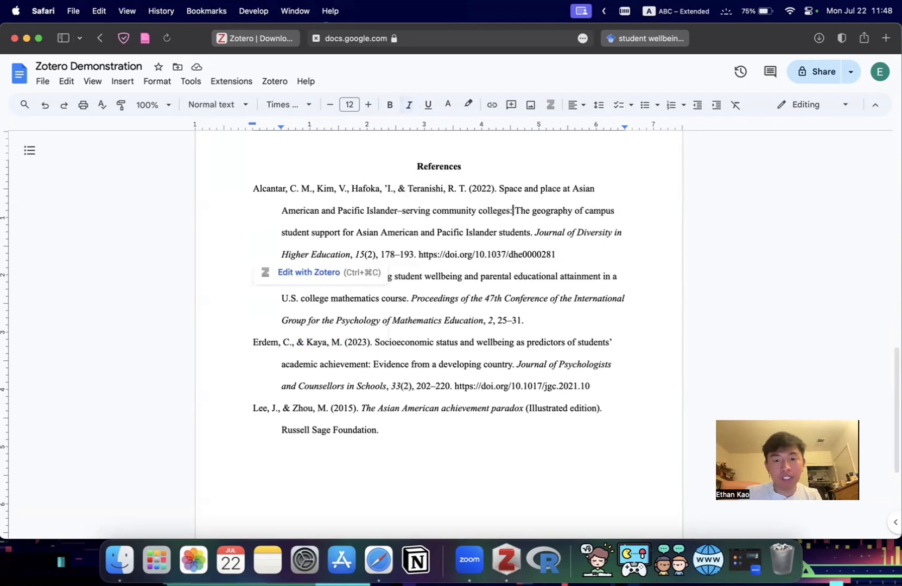
{"action": "key", "text": "Down"}
{"action": "key", "text": "Down"}
{"action": "key", "text": "Down"}
{"action": "key", "text": "Down"}
{"action": "key", "text": "Down"}
{"action": "key", "text": "Down"}
{"action": "key", "text": "Down"}
{"action": "key", "text": "Down"}
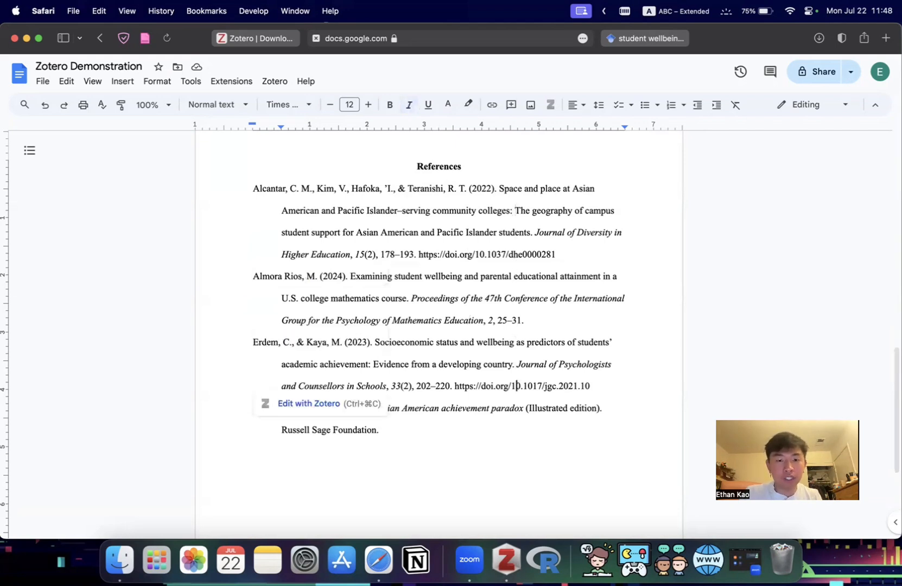
{"action": "key", "text": "Down"}
{"action": "key", "text": "Down"}
{"action": "scroll", "coordinate": [488, 461], "scroll_direction": "down", "scroll_amount": 1}
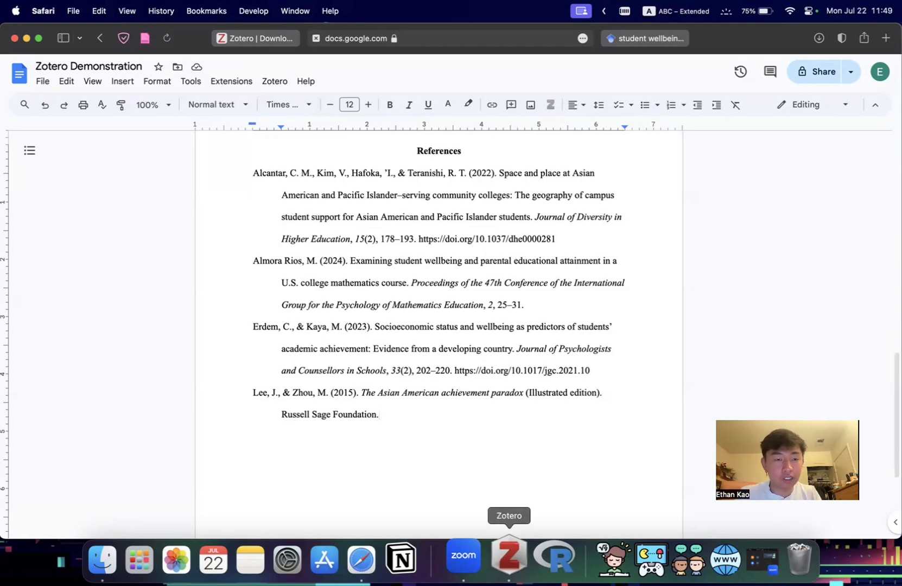
Switch to Zotero and open the "Space and place" article's PDF at the Conceptual Framework section.
{"action": "left_click", "coordinate": [509, 559]}
{"action": "double_click", "coordinate": [194, 219]}
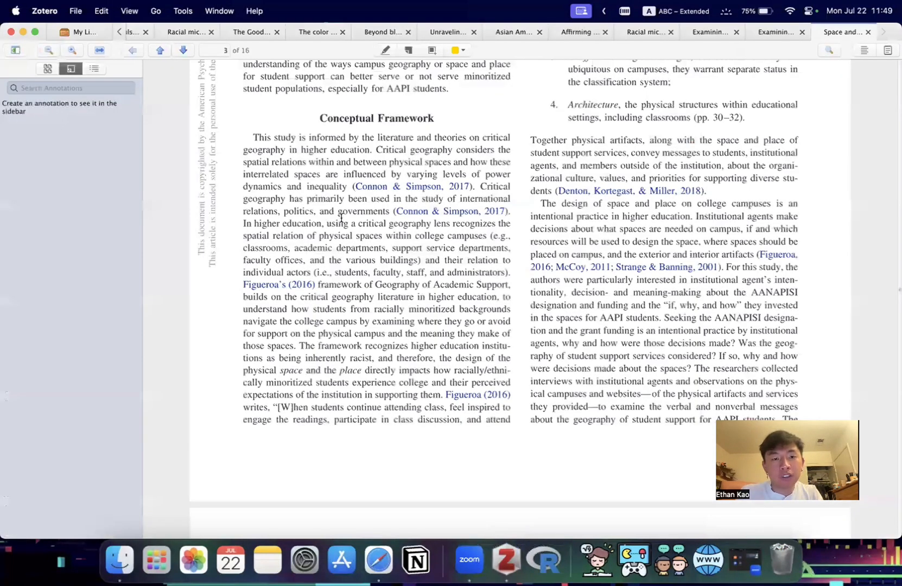
{"action": "scroll", "coordinate": [297, 146], "scroll_direction": "up", "scroll_amount": 1}
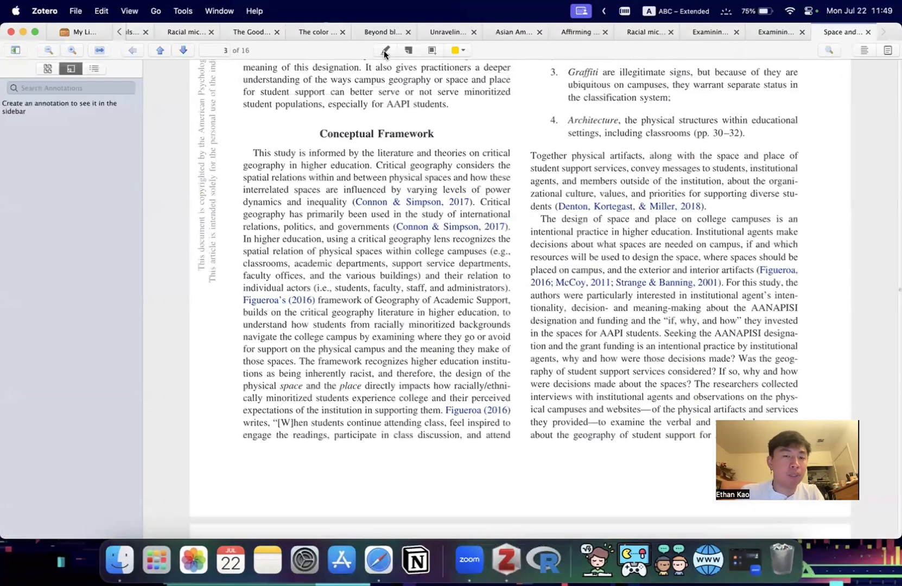
Try a yellow highlight with the comment "critical geography" on the opening lines under Conceptual Framework, and delete the annotation.
{"action": "left_click_drag", "start_coordinate": [282, 154], "coordinate": [376, 173]}
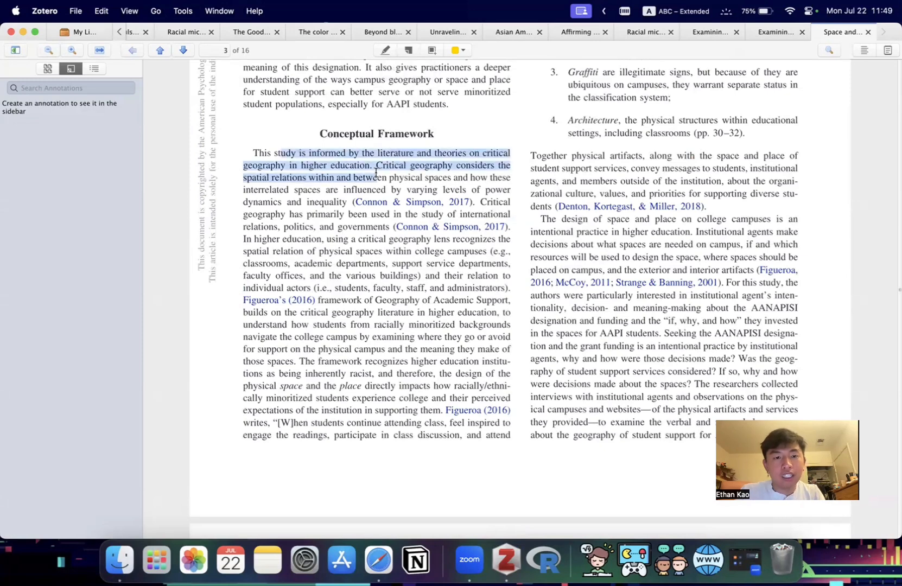
{"action": "left_click", "coordinate": [329, 205]}
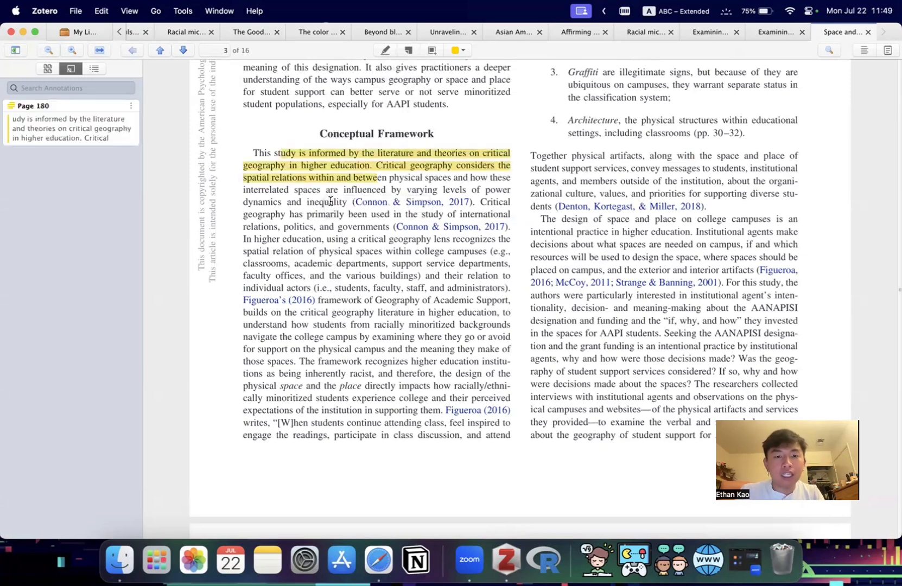
{"action": "left_click", "coordinate": [343, 165]}
{"action": "type", "text": "critical geography"}
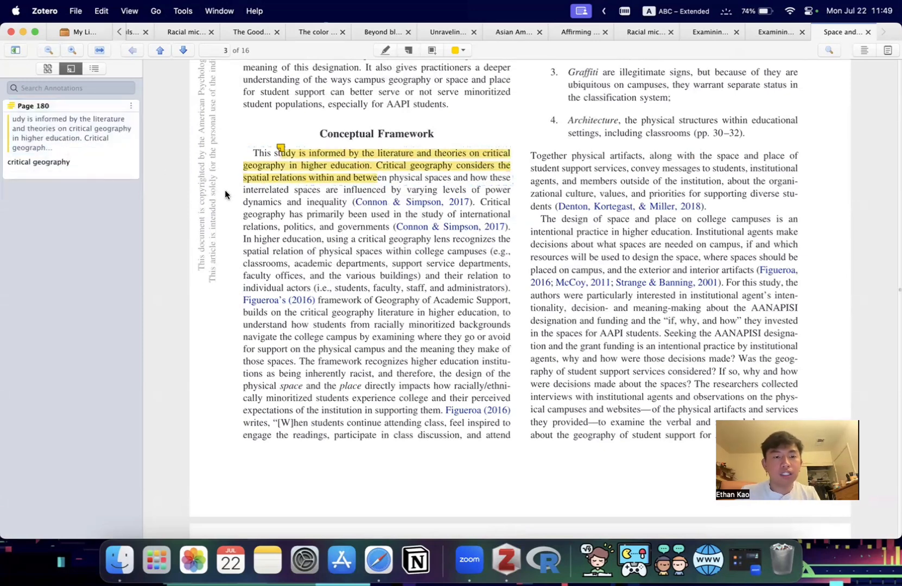
{"action": "key", "text": "BackSpace"}
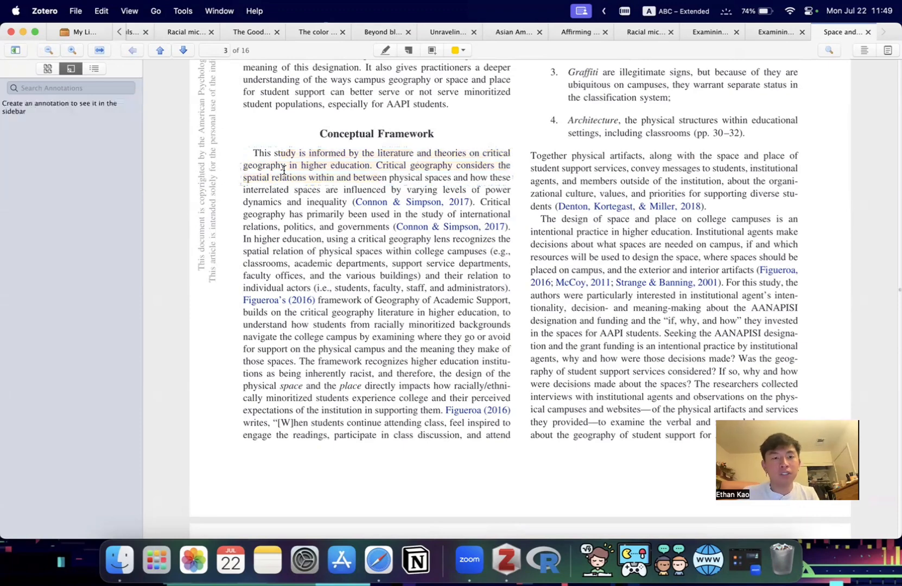
Return from the PDF to the library, clear the "space" search and look through the full item list.
{"action": "scroll", "coordinate": [283, 170], "scroll_direction": "up", "scroll_amount": 5}
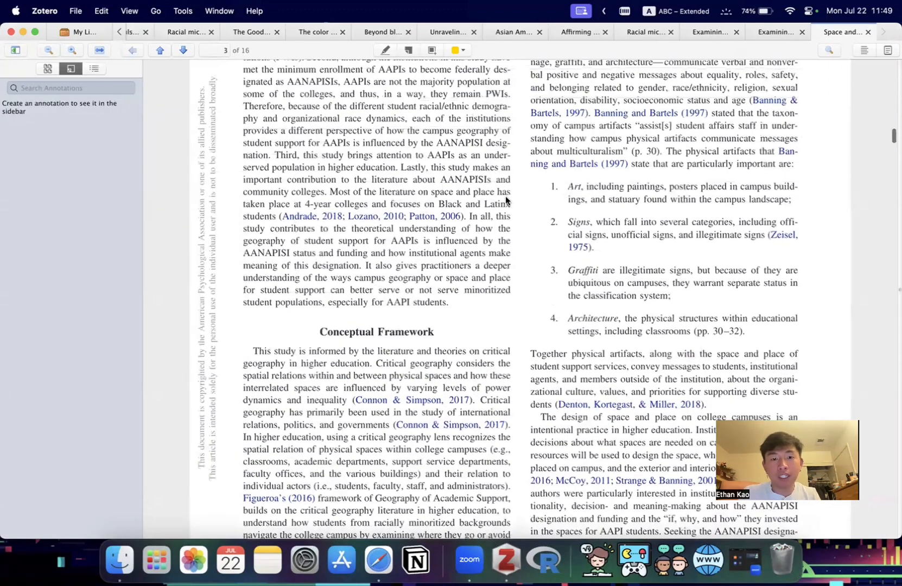
{"action": "scroll", "coordinate": [450, 146], "scroll_direction": "up", "scroll_amount": 3}
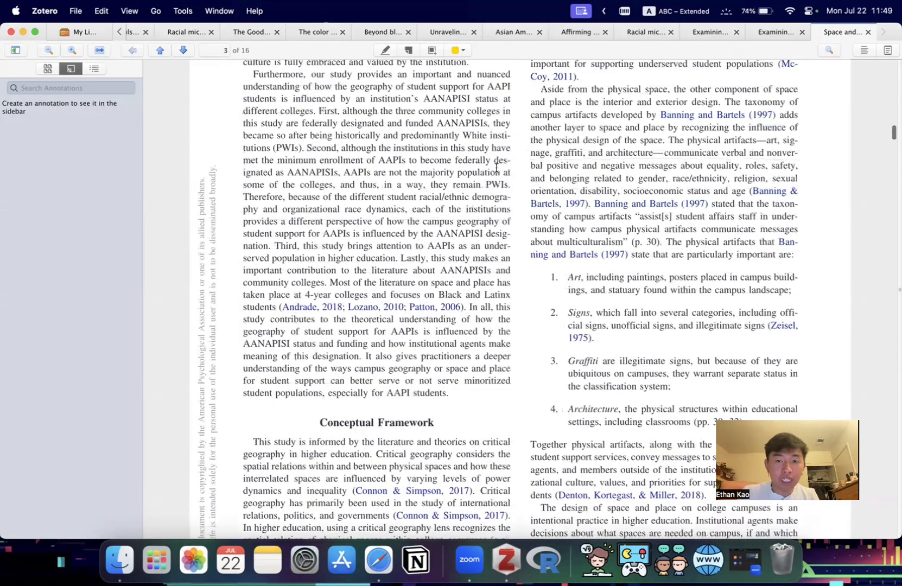
{"action": "scroll", "coordinate": [497, 168], "scroll_direction": "up", "scroll_amount": 1}
{"action": "left_click", "coordinate": [94, 32]}
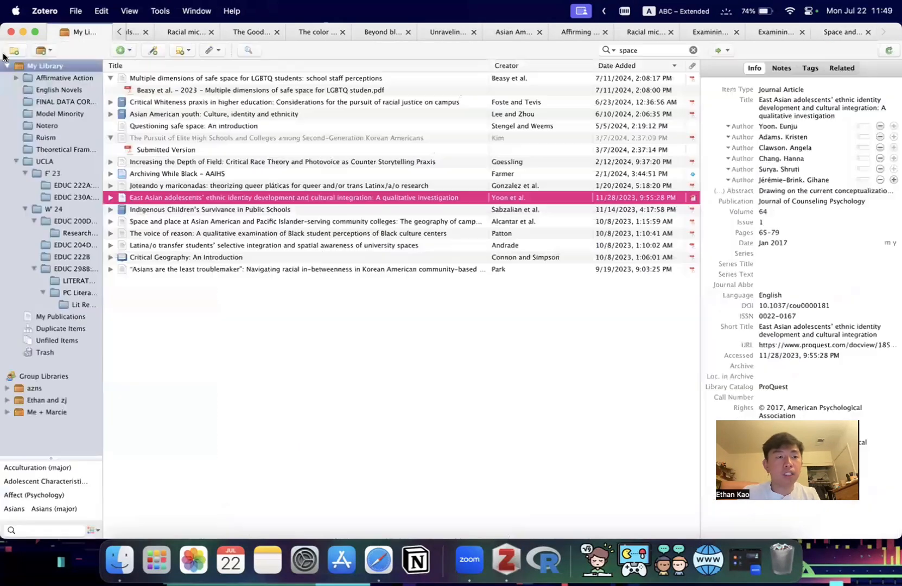
{"action": "left_click", "coordinate": [693, 50]}
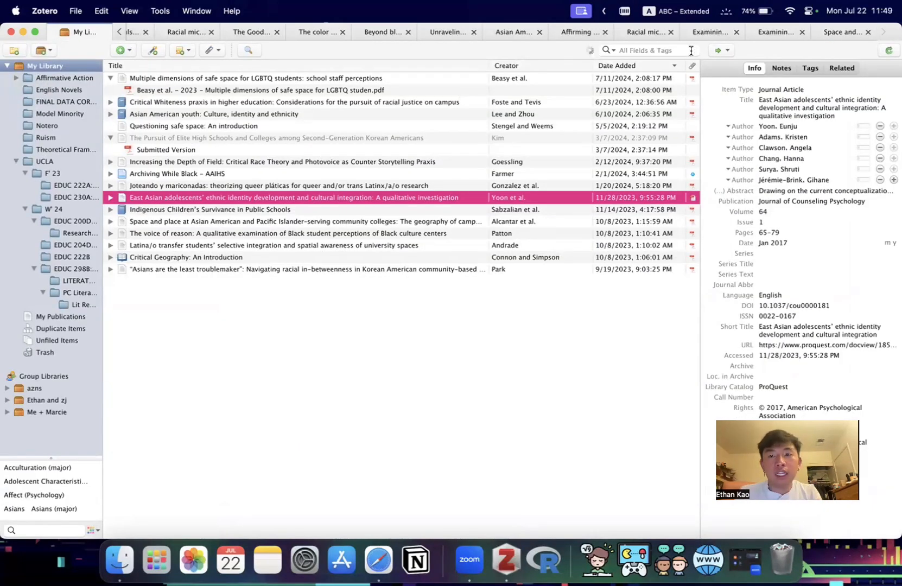
{"action": "scroll", "coordinate": [324, 88], "scroll_direction": "down", "scroll_amount": 15}
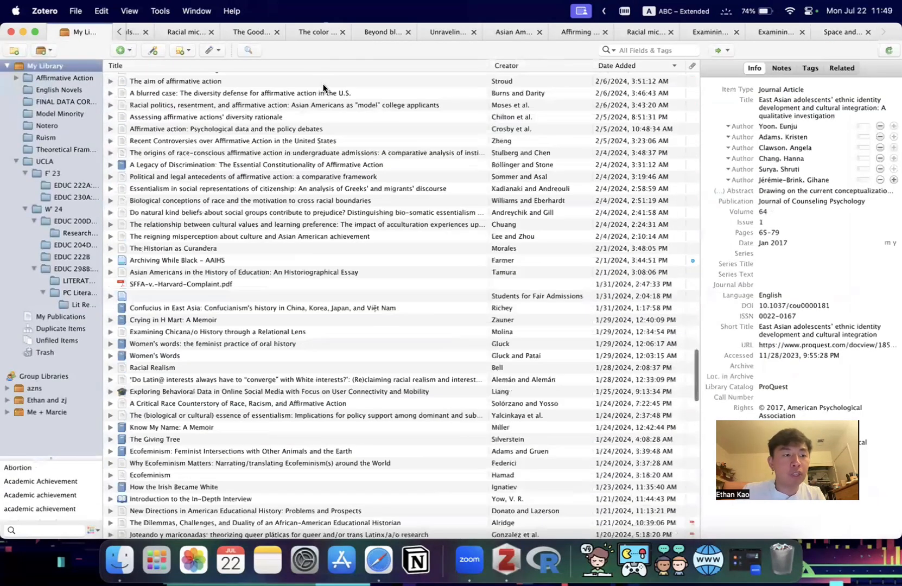
{"action": "scroll", "coordinate": [172, 117], "scroll_direction": "up", "scroll_amount": 10}
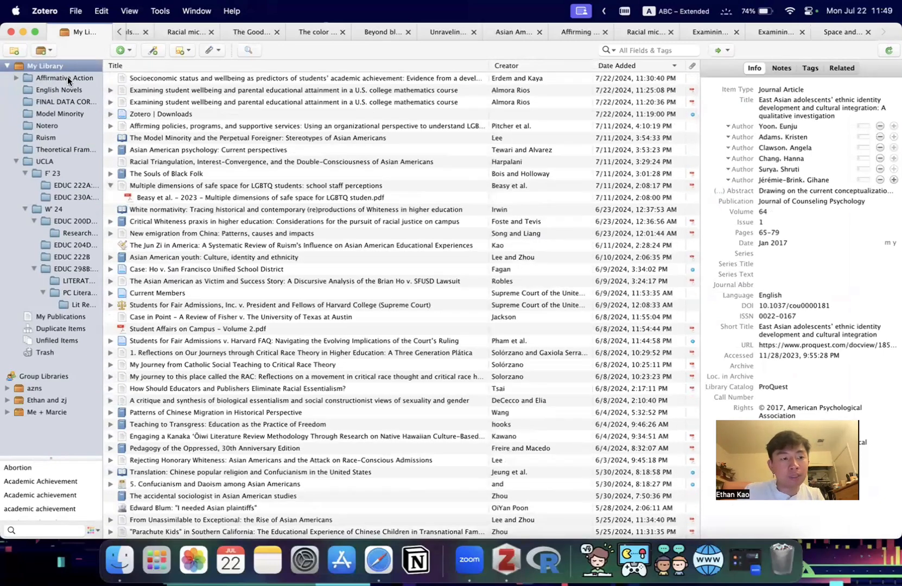
Look through the first items of the "Theoretical Fram..." collection and return to My Library.
{"action": "left_click", "coordinate": [52, 148]}
{"action": "left_click", "coordinate": [179, 77]}
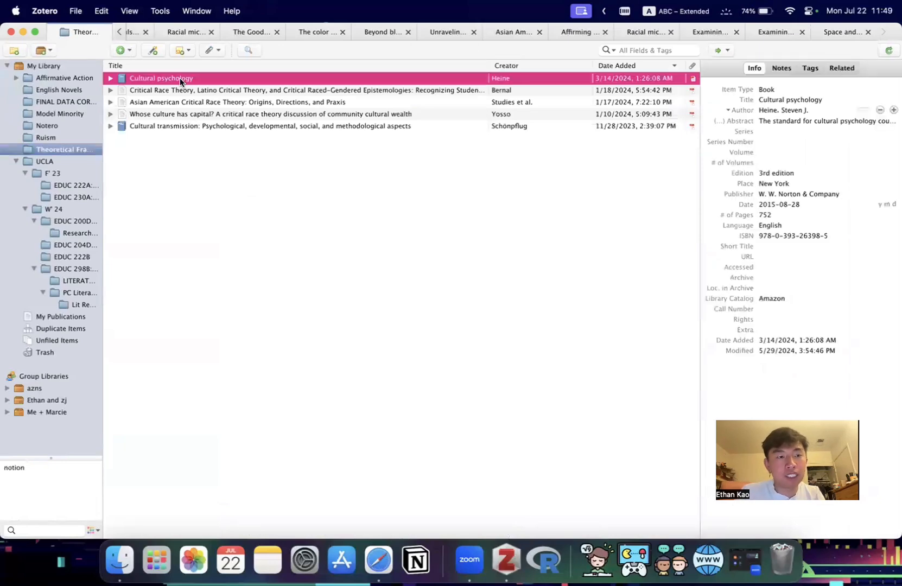
{"action": "key", "text": "Down"}
{"action": "key", "text": "Down"}
{"action": "left_click", "coordinate": [56, 68]}
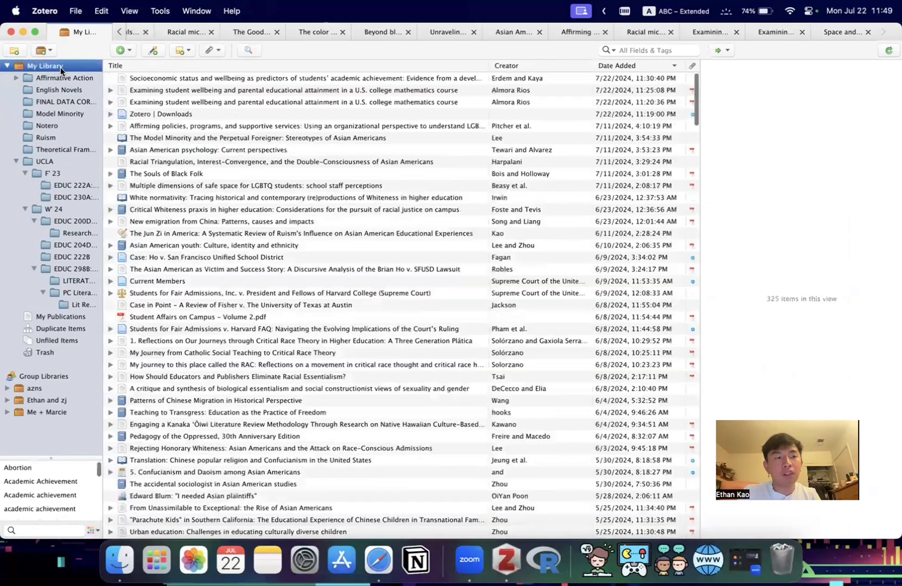
Look at the "Theoretical Fram..." and "Model Minority" collections, and look through the full item list in My Library.
{"action": "left_click", "coordinate": [64, 151]}
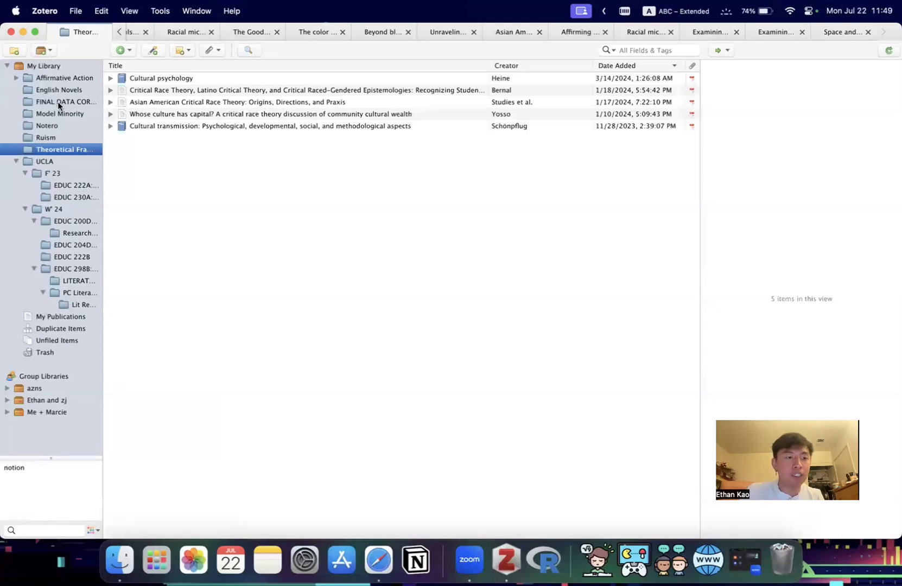
{"action": "left_click", "coordinate": [65, 114]}
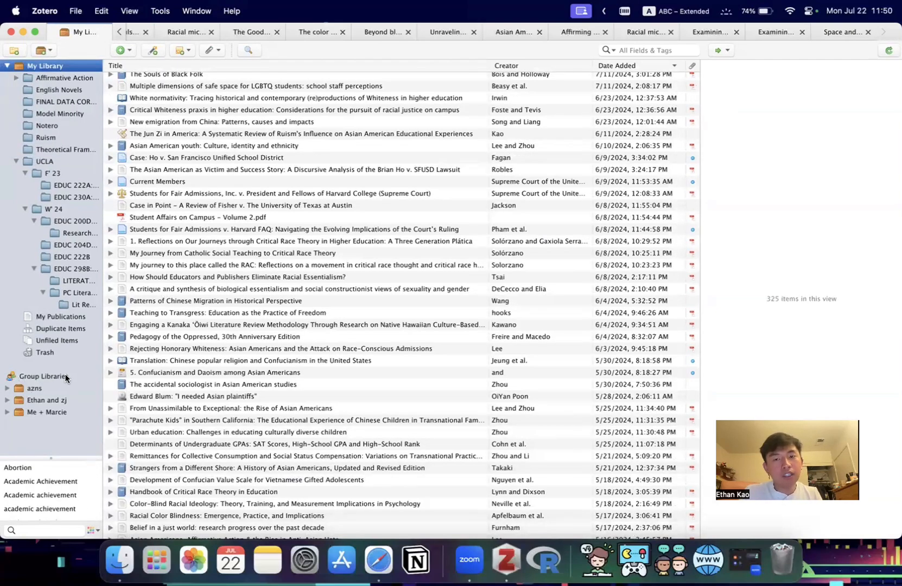
{"action": "scroll", "coordinate": [288, 299], "scroll_direction": "up", "scroll_amount": 4}
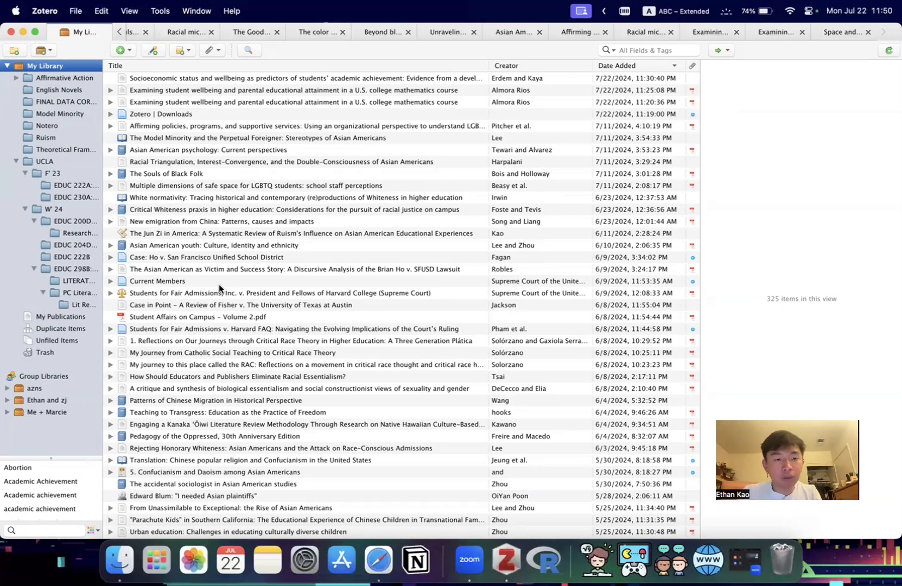
{"action": "scroll", "coordinate": [268, 266], "scroll_direction": "down", "scroll_amount": 5}
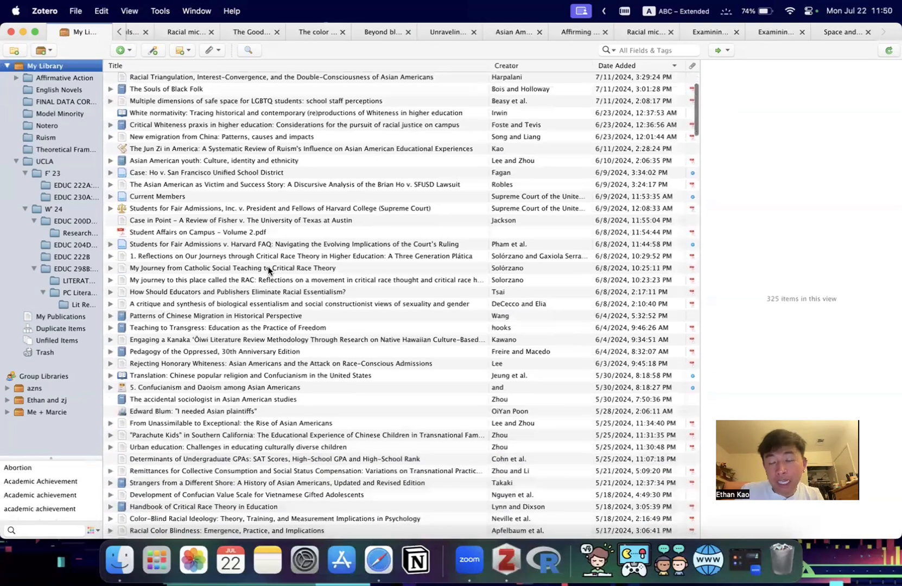
{"action": "scroll", "coordinate": [268, 266], "scroll_direction": "up", "scroll_amount": 5}
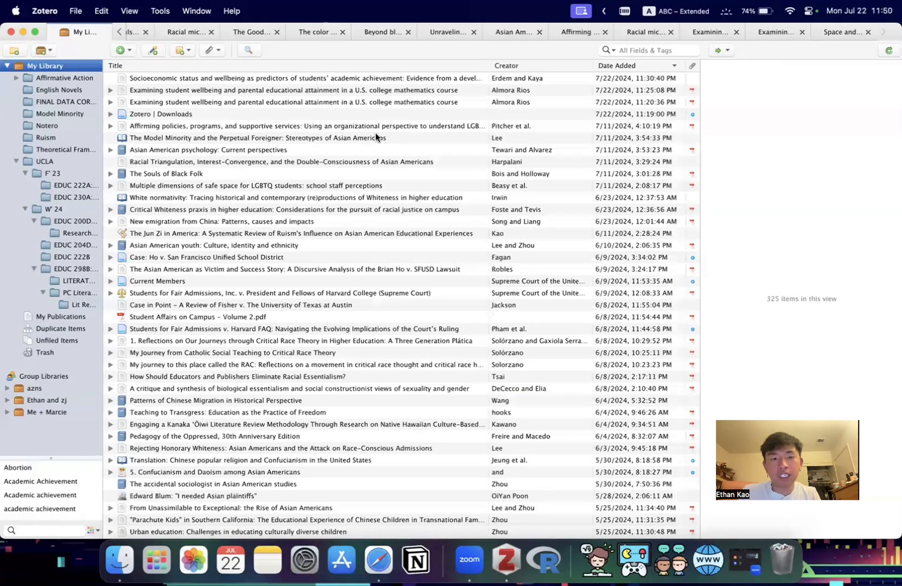
{"action": "scroll", "coordinate": [376, 134], "scroll_direction": "down", "scroll_amount": 15}
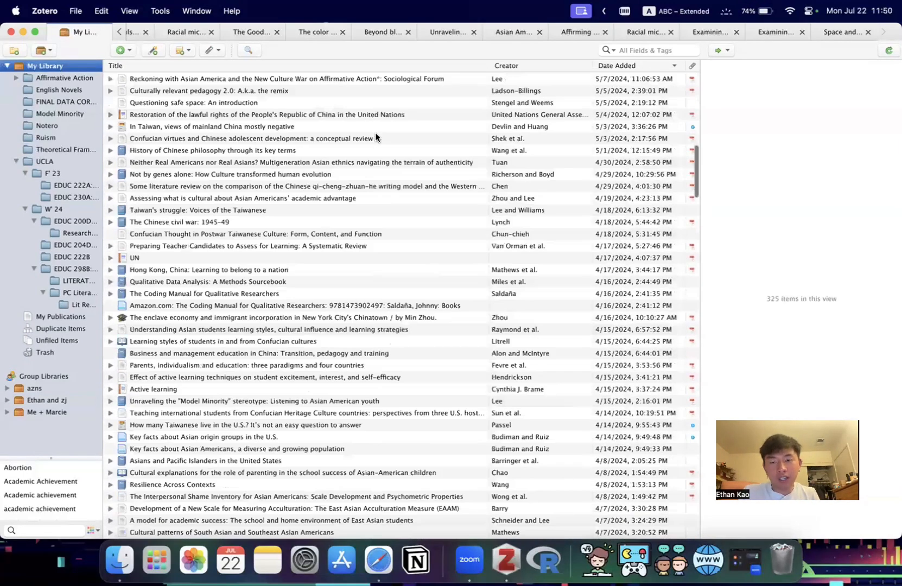
{"action": "scroll", "coordinate": [375, 137], "scroll_direction": "down", "scroll_amount": 5}
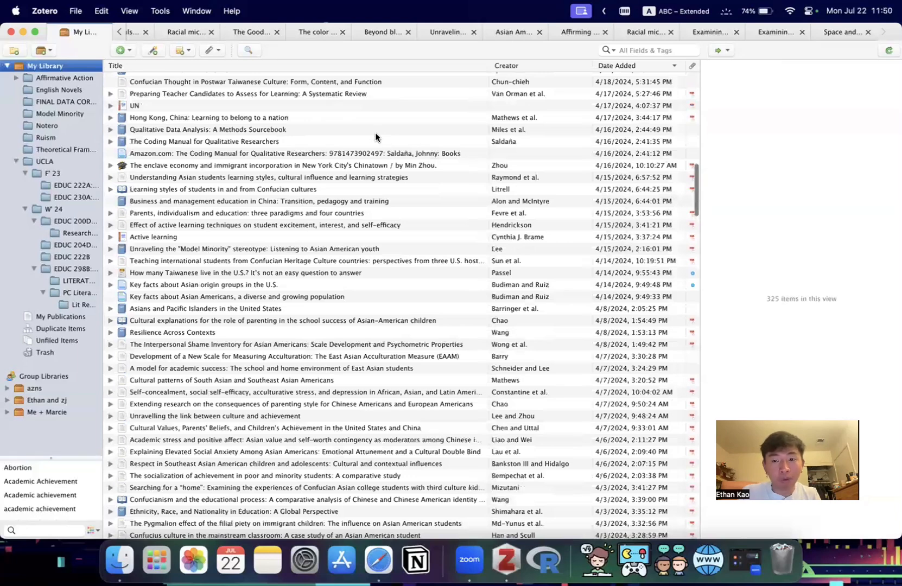
{"action": "scroll", "coordinate": [375, 132], "scroll_direction": "up", "scroll_amount": 5}
Switch to the "Zotero Demonstration" document in Safari and review the "Space and place" entry under References and the in-text citations.
{"action": "key", "text": "super+Tab"}
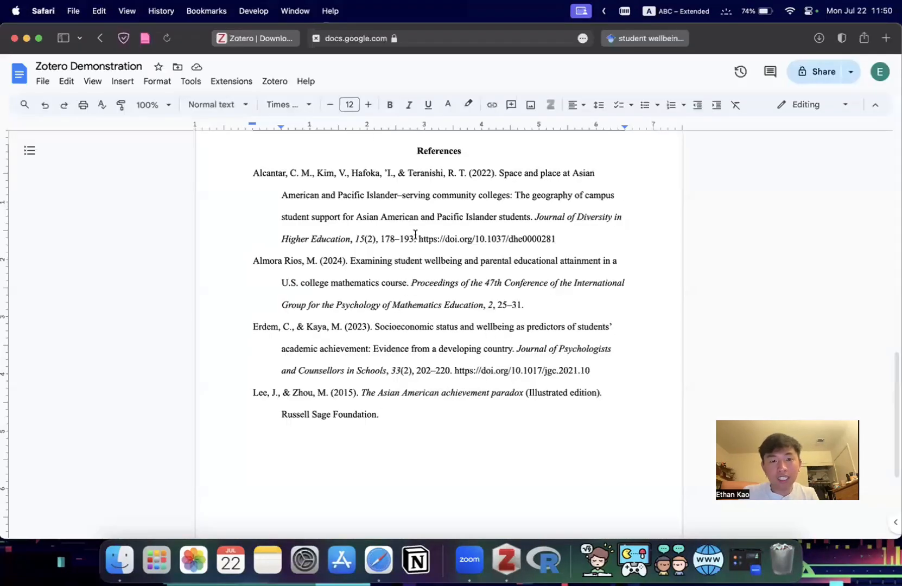
{"action": "left_click_drag", "start_coordinate": [253, 173], "coordinate": [569, 238]}
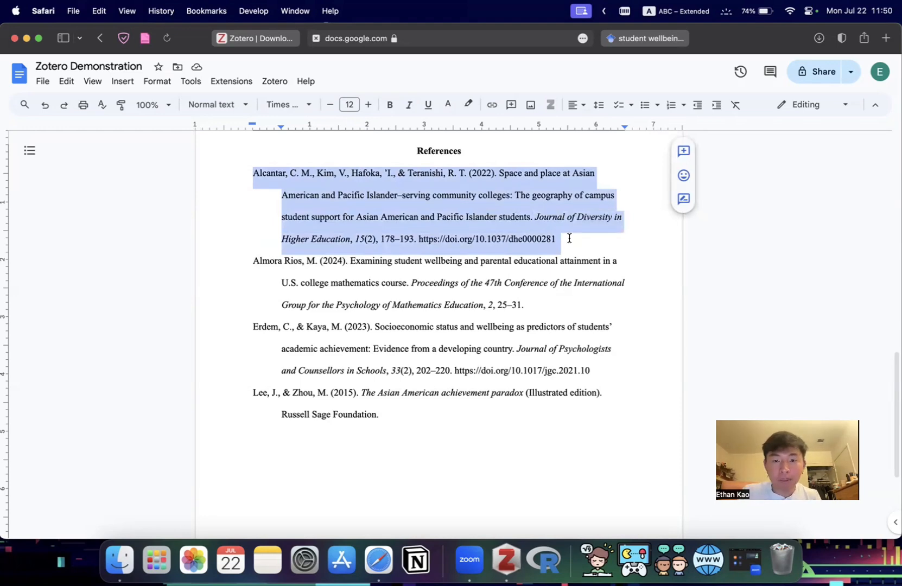
{"action": "left_click", "coordinate": [570, 239]}
{"action": "scroll", "coordinate": [569, 238], "scroll_direction": "up", "scroll_amount": 3}
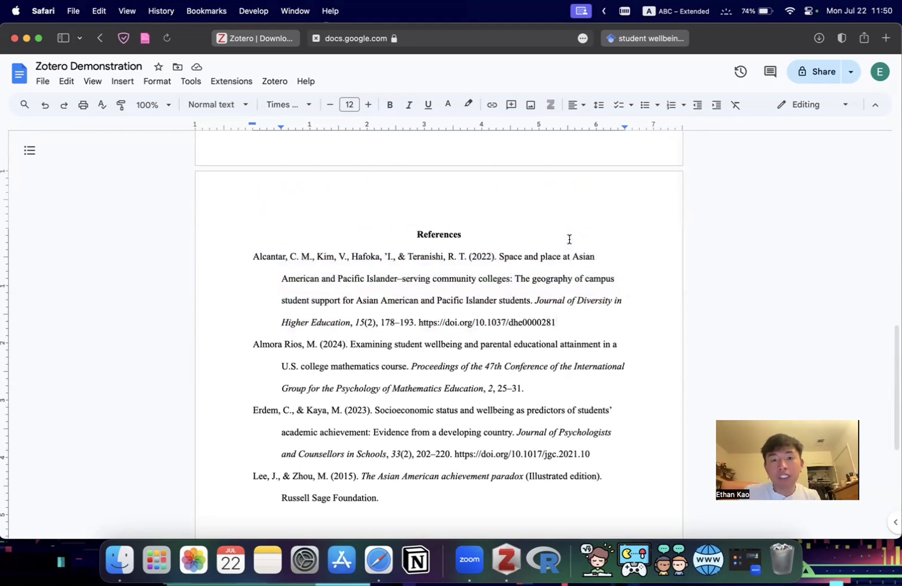
{"action": "scroll", "coordinate": [570, 239], "scroll_direction": "up", "scroll_amount": 10}
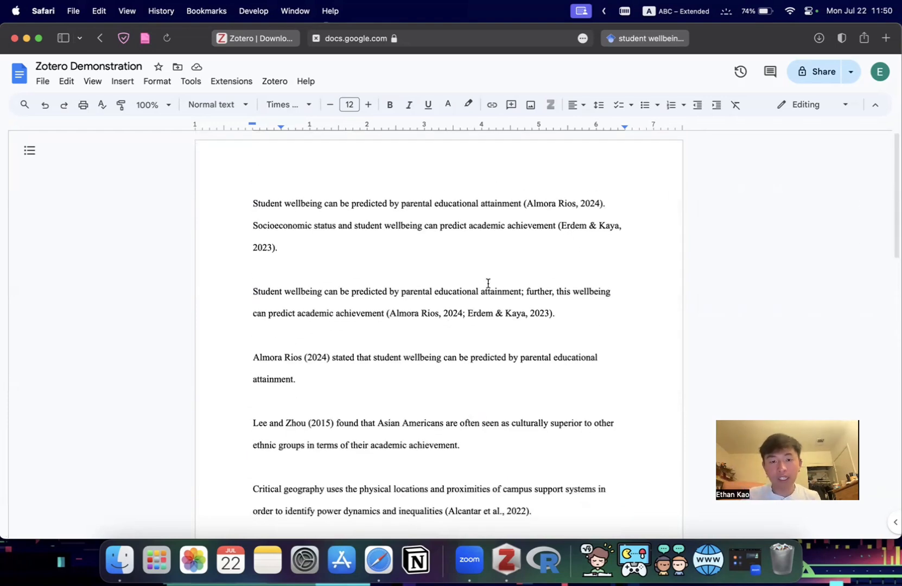
{"action": "scroll", "coordinate": [488, 283], "scroll_direction": "down", "scroll_amount": 2}
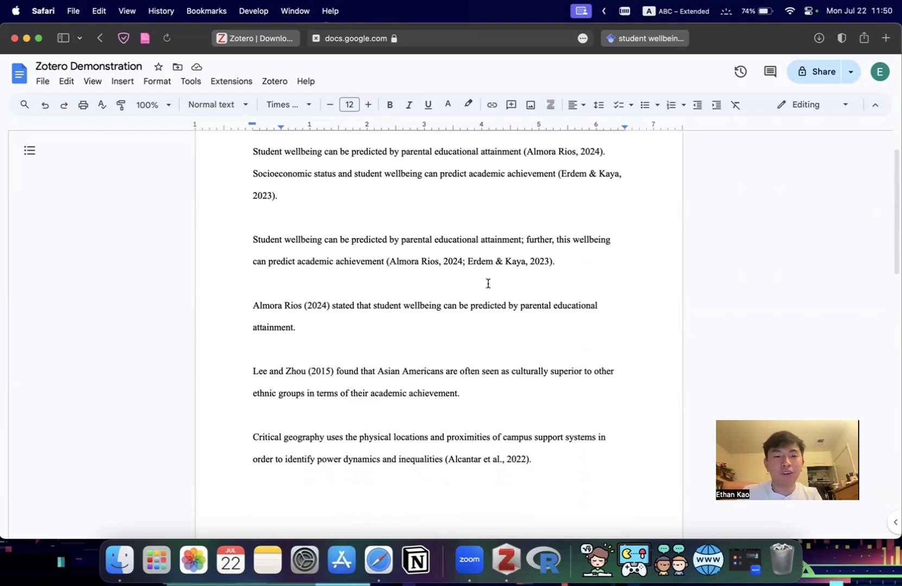